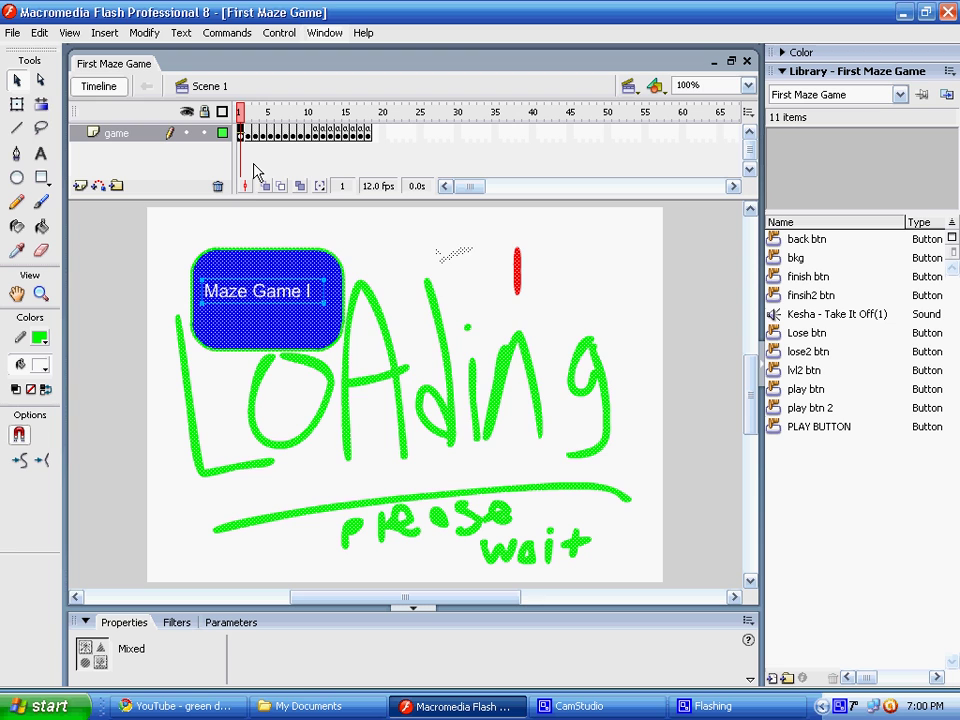
Cancel the running maze game movie export and clear the stage selection.
key(ctrl+Return)
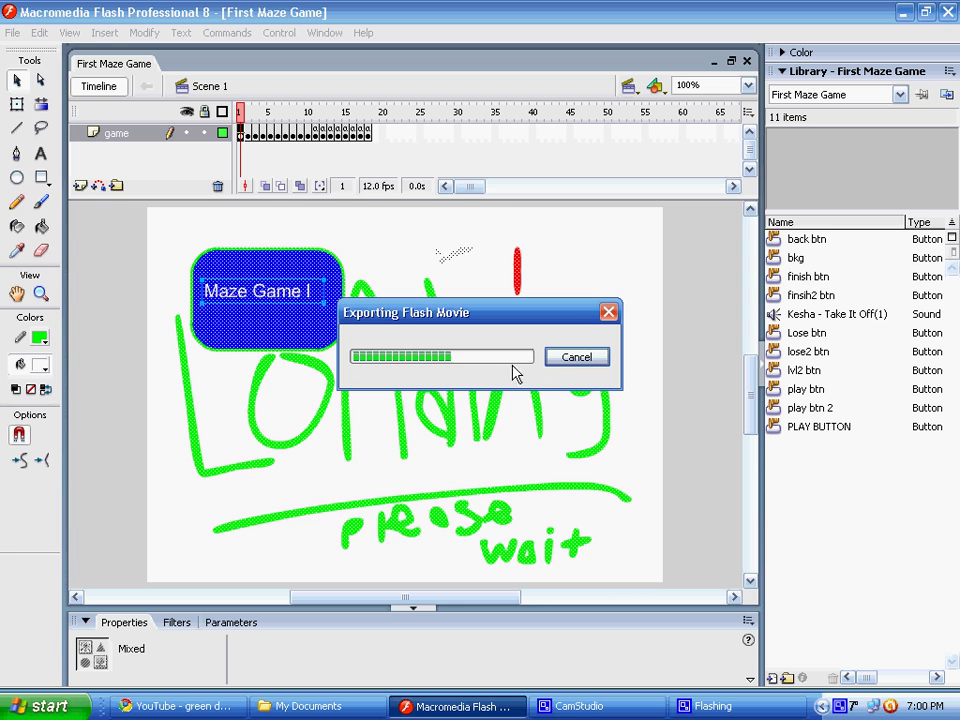
click(570, 358)
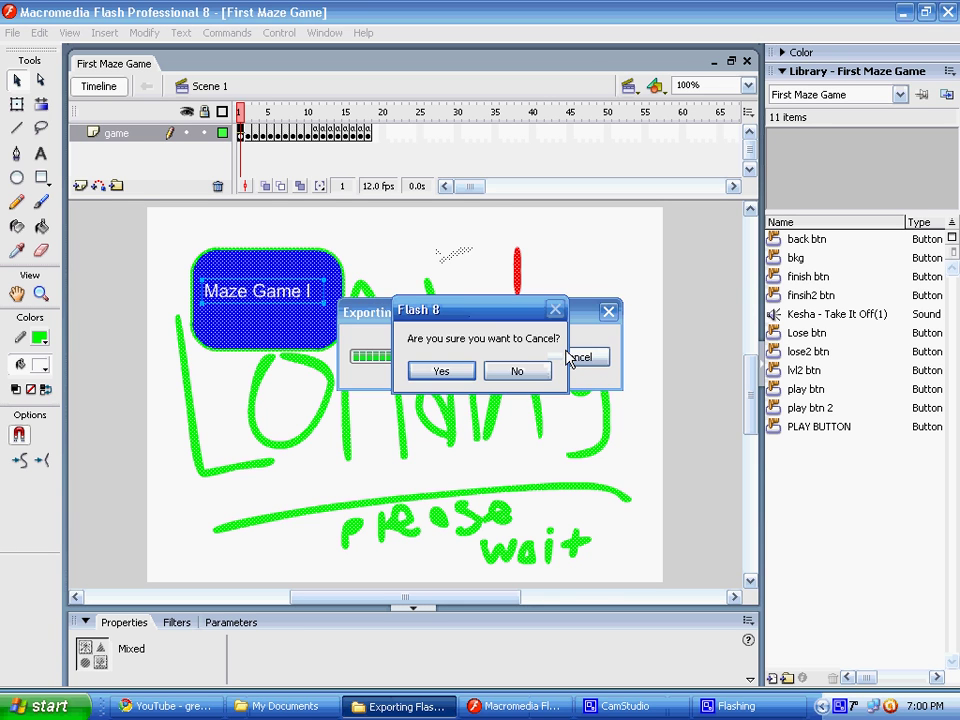
click(463, 368)
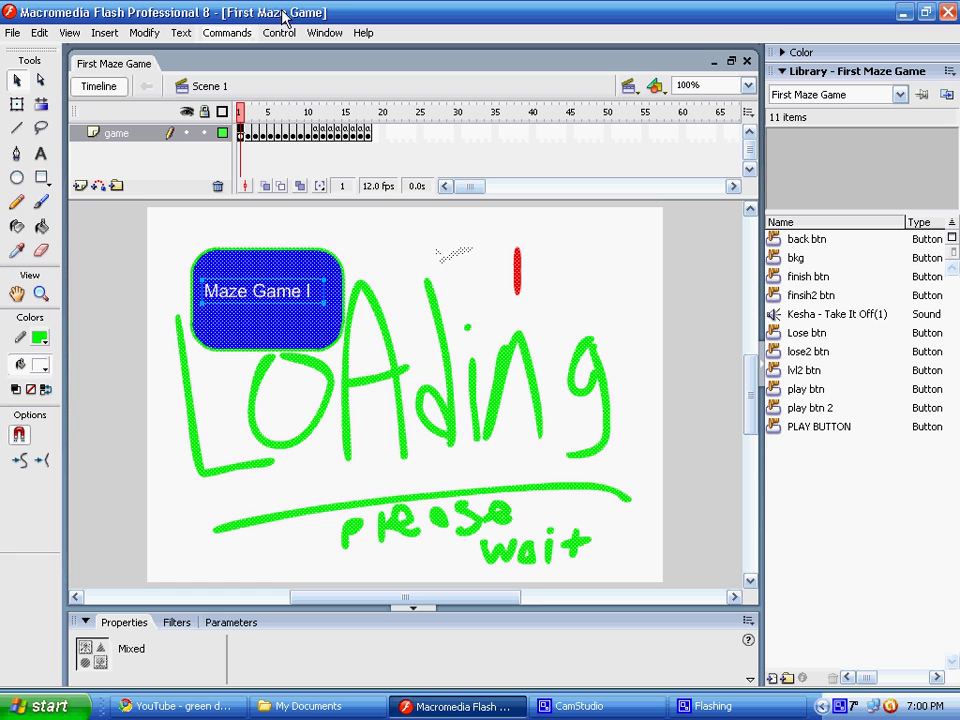
click(660, 375)
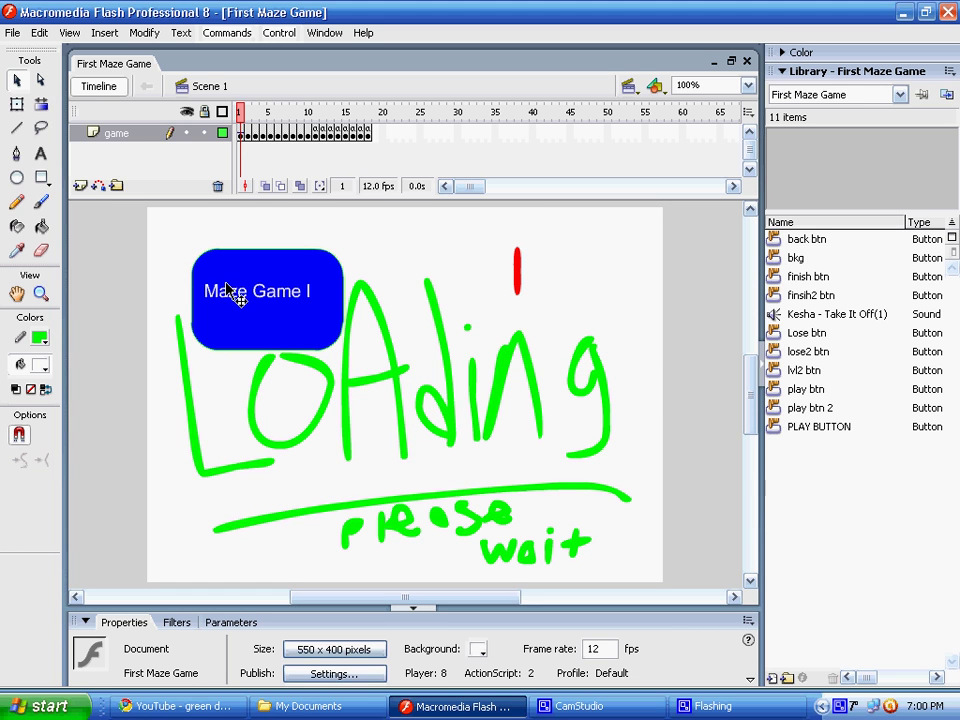
Create a new blank Flash Document.
click(14, 34)
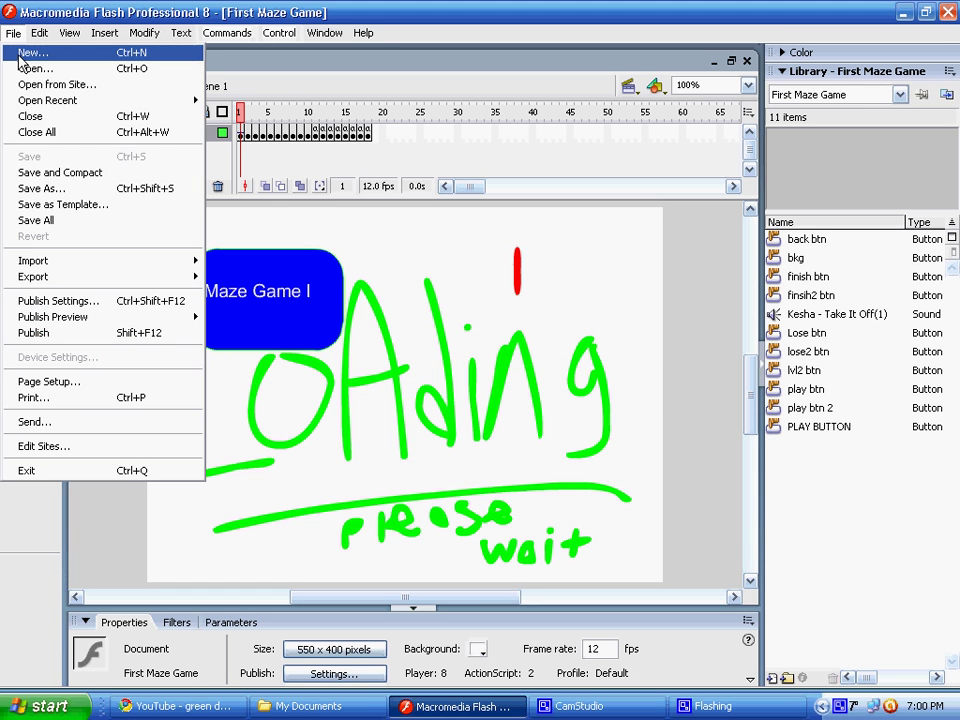
click(20, 52)
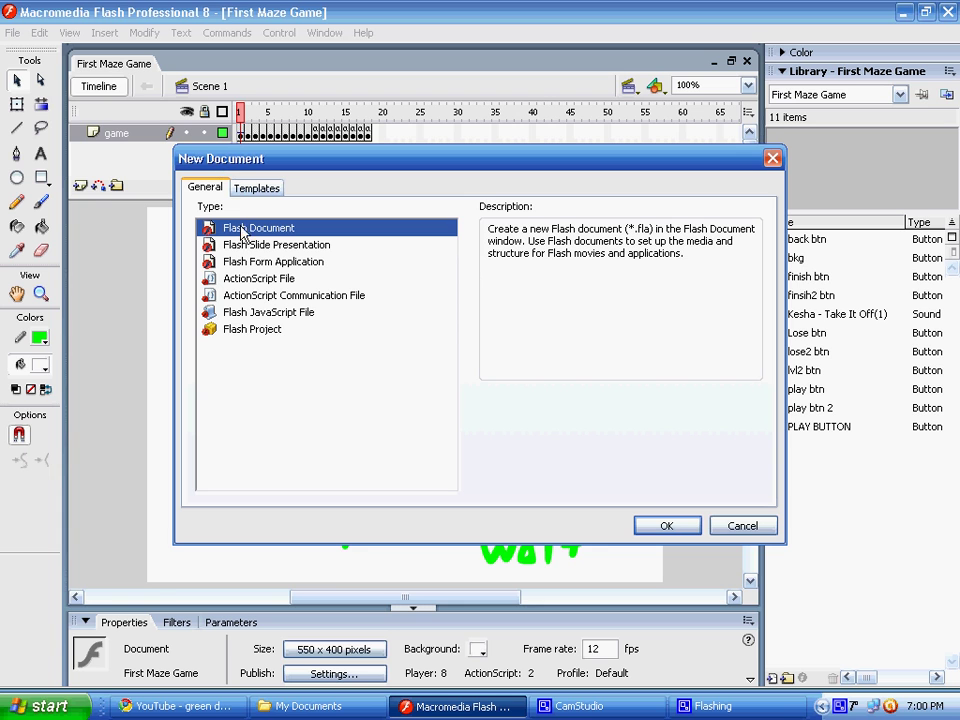
click(664, 528)
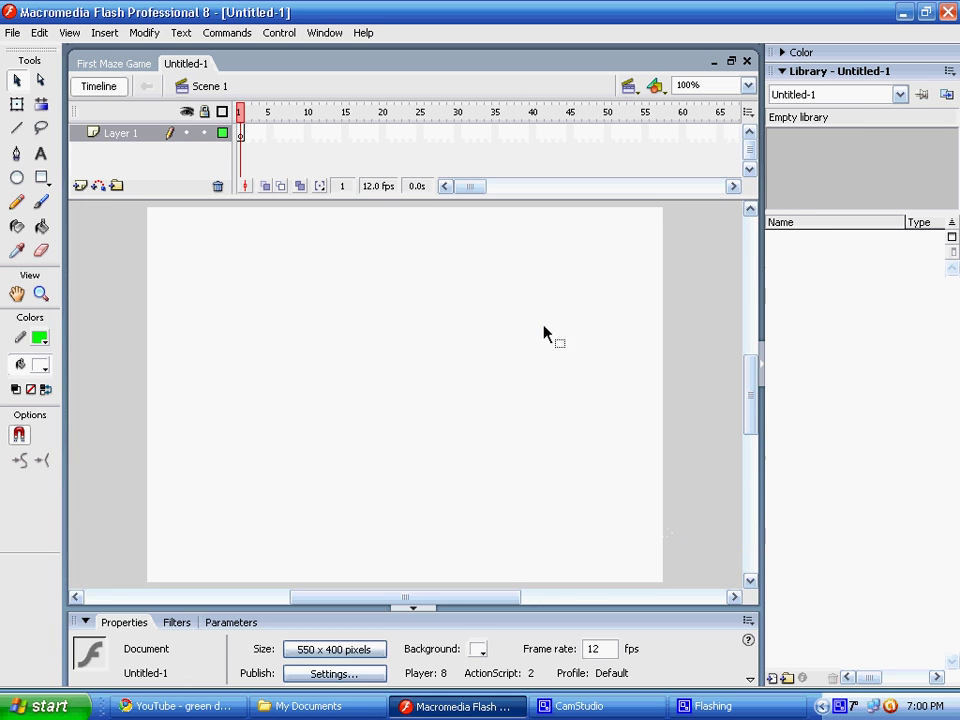
Add keyframes on Layer 1 from frame 1 up to frame 10.
click(241, 118)
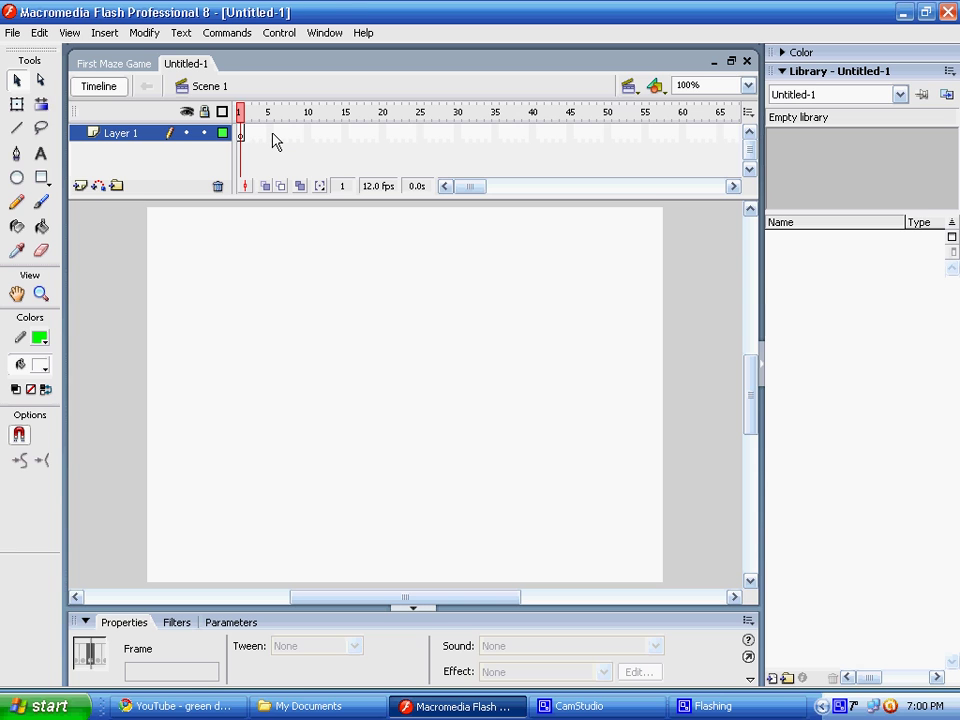
key(F6)
key(F6)
key(F6)
key(F6)
key(F6)
key(F6)
key(F6)
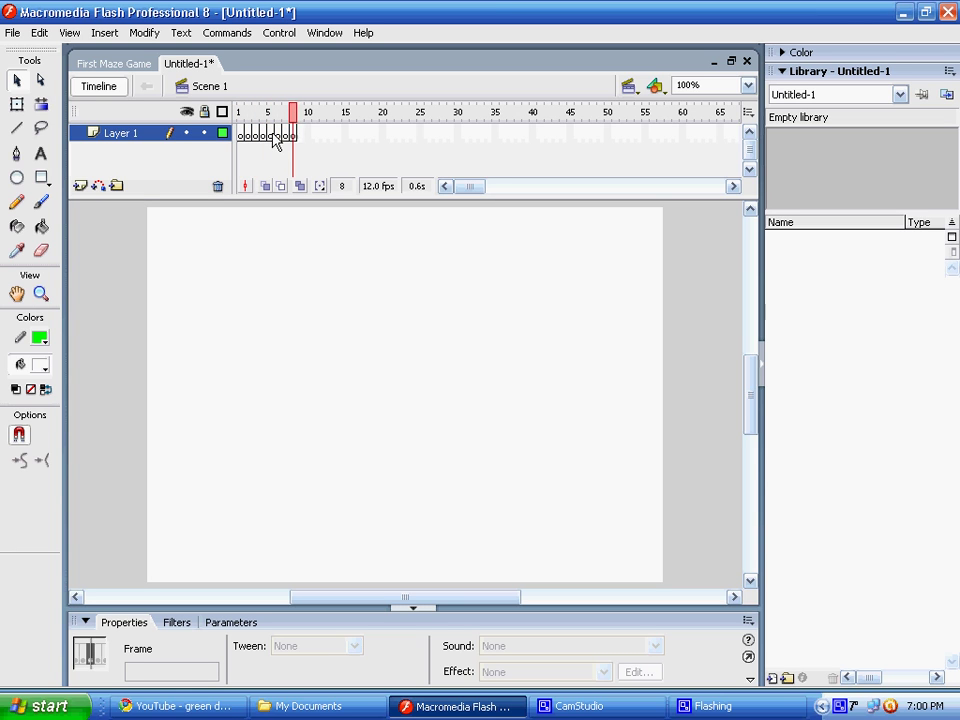
key(F6)
key(F6)
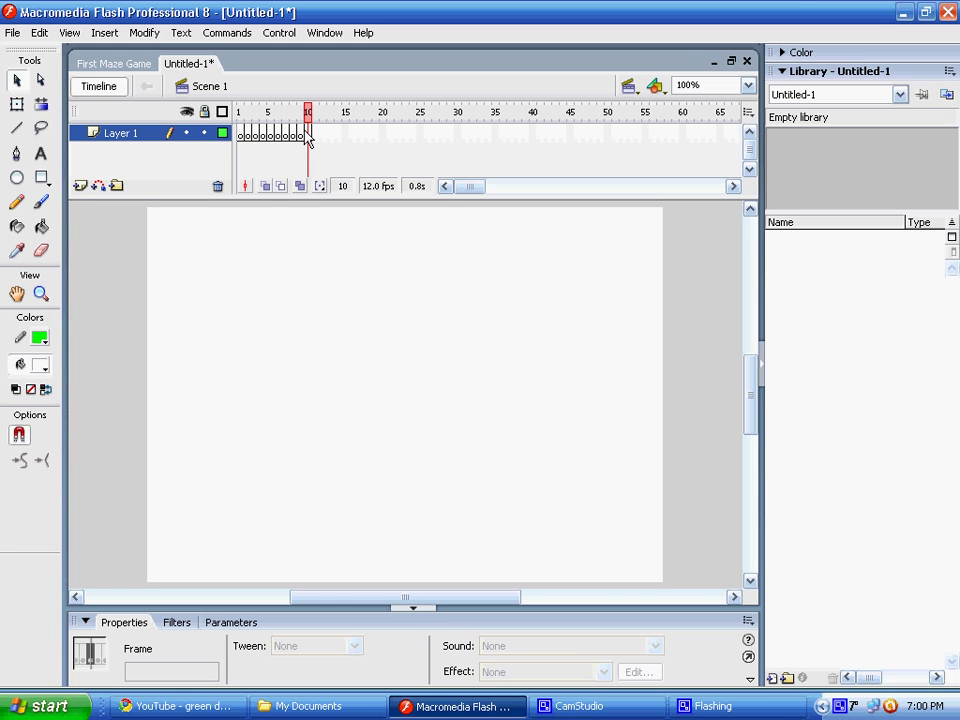
drag(304, 137, 247, 137)
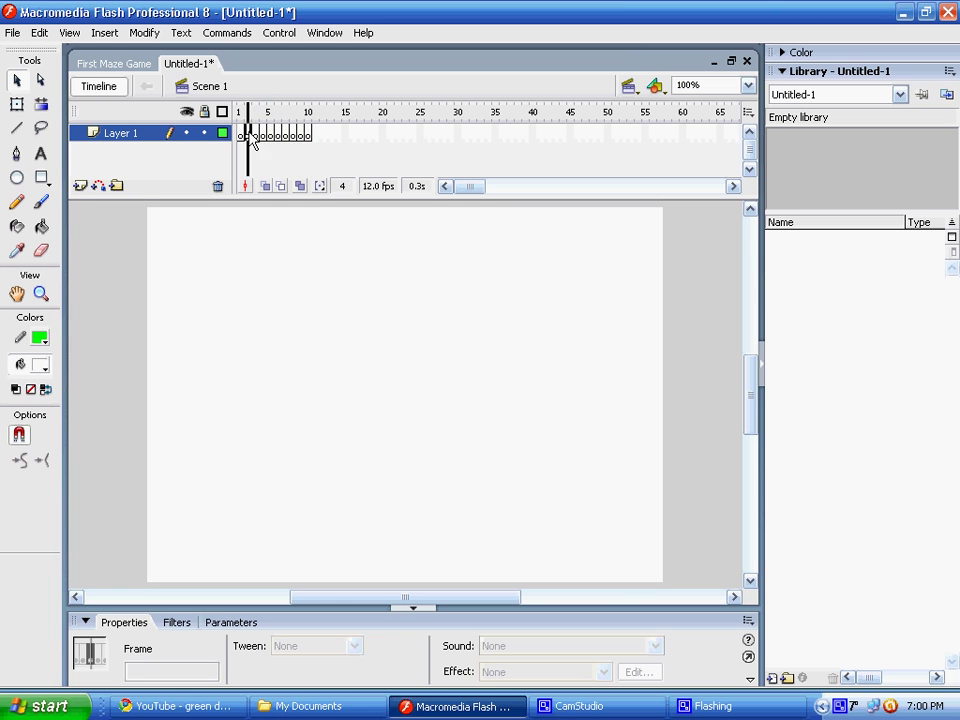
click(250, 140)
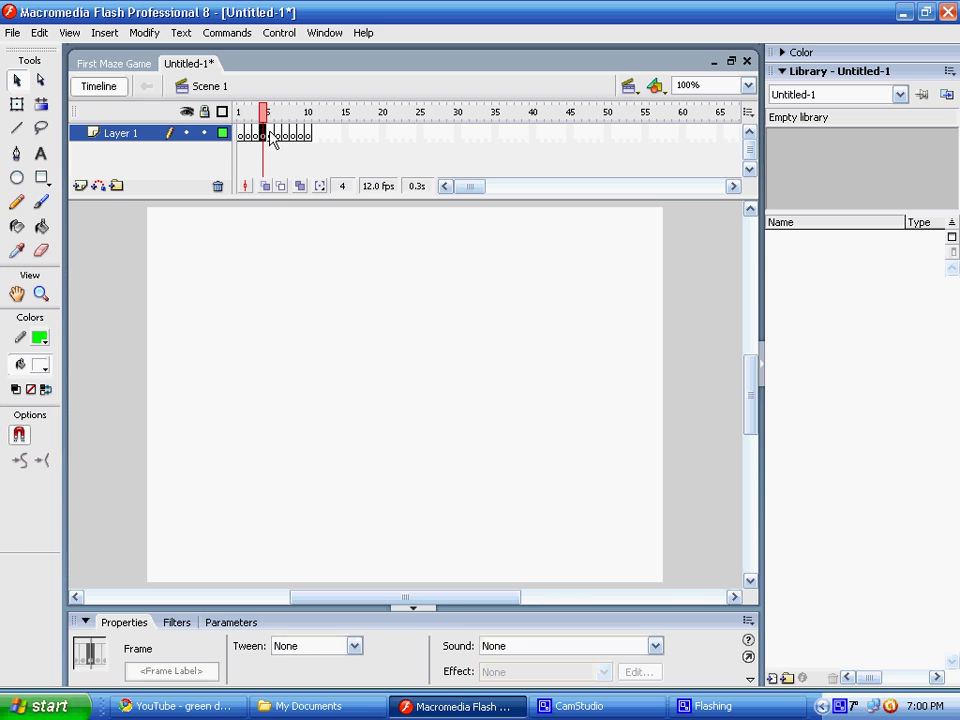
mouse_move(250, 140)
mouse_down()
mouse_move(300, 138)
mouse_move(242, 135)
mouse_move(313, 146)
mouse_move(255, 136)
mouse_move(277, 117)
mouse_move(310, 117)
mouse_move(246, 117)
mouse_move(308, 117)
mouse_up()
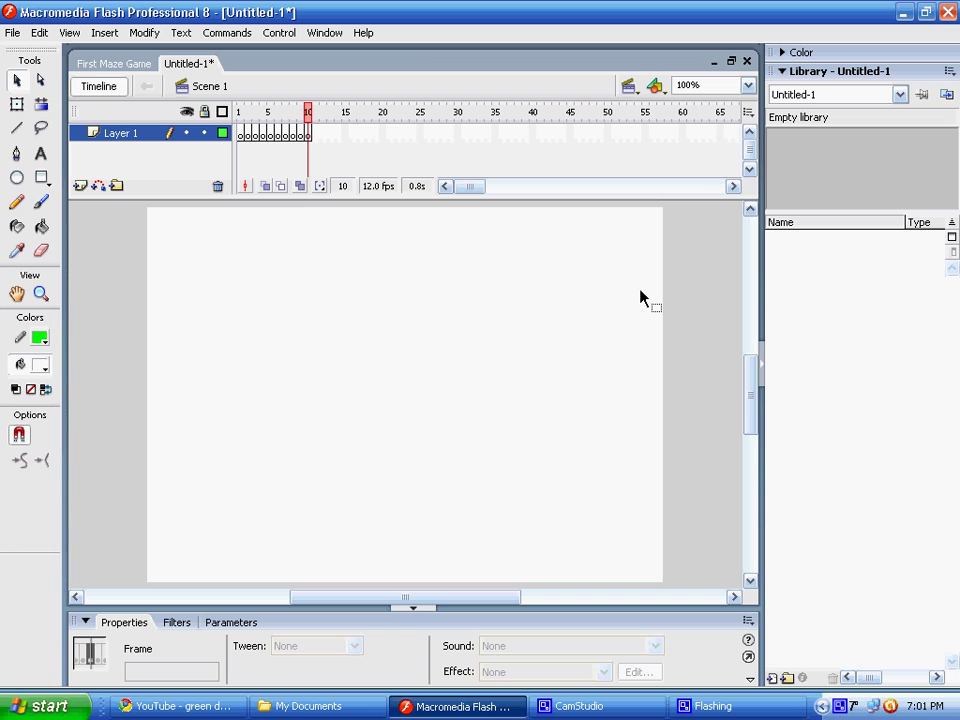
On frame 1, set the Brush tool to a blue fill and a smaller brush size.
click(240, 134)
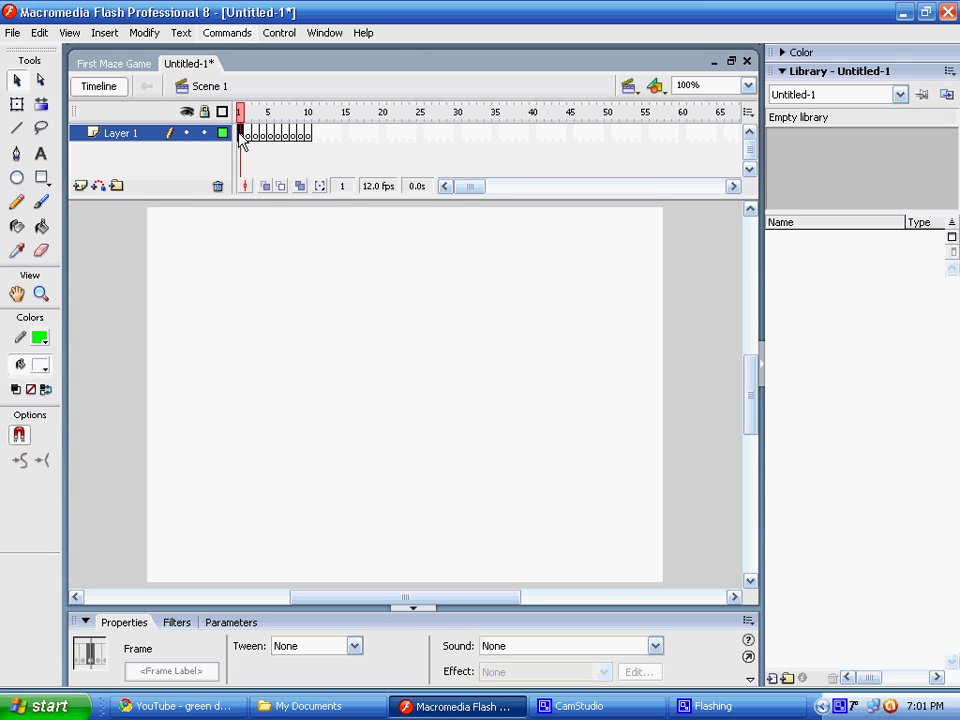
click(41, 202)
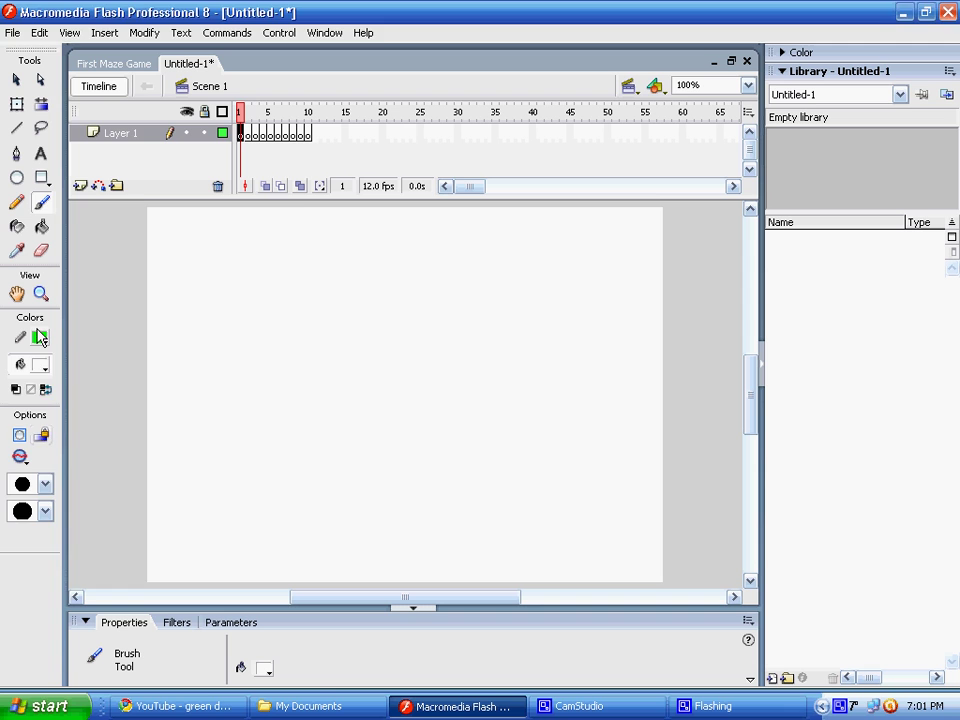
click(40, 365)
click(71, 473)
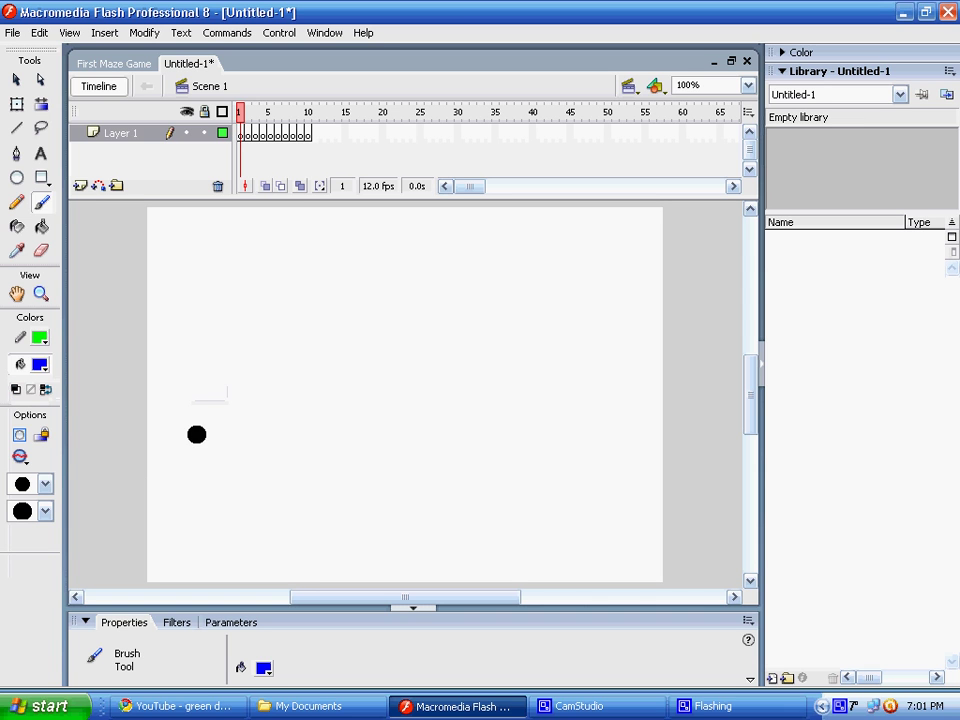
click(30, 484)
click(28, 336)
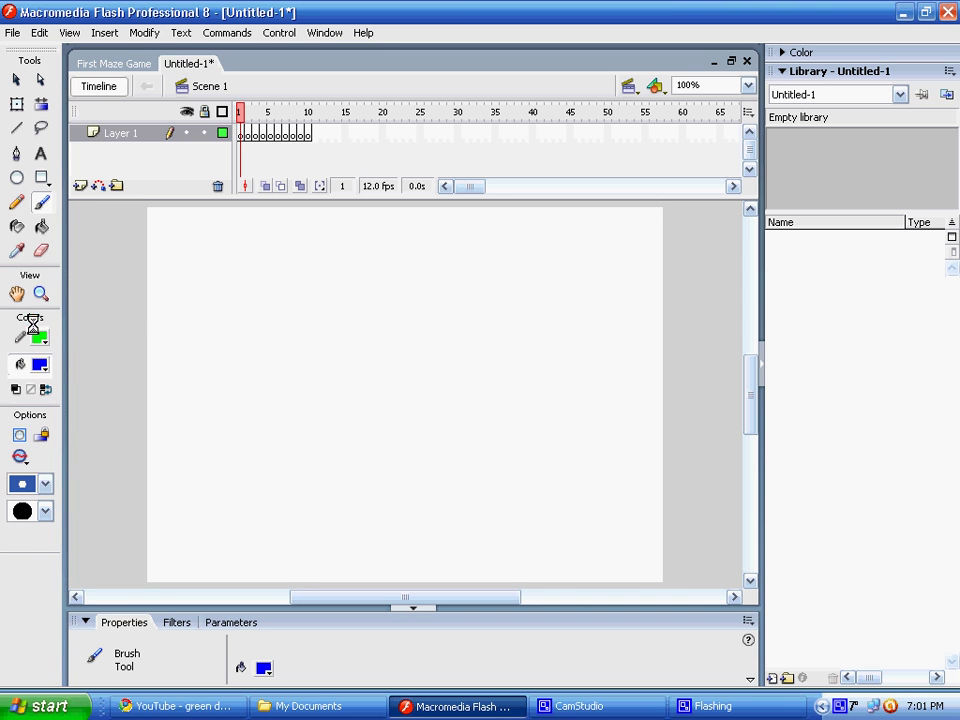
Brush the word 'Loading' and a tall vertical stroke below it.
drag(174, 274, 240, 348)
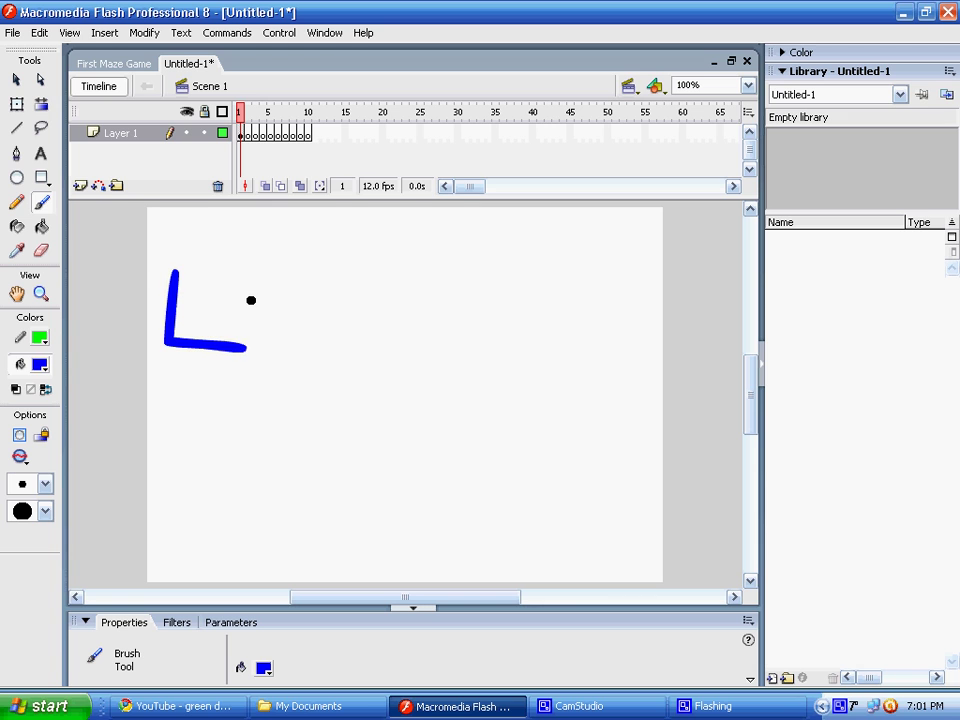
drag(251, 300, 255, 302)
mouse_move(323, 283)
mouse_down()
mouse_move(332, 315)
mouse_move(388, 245)
mouse_up()
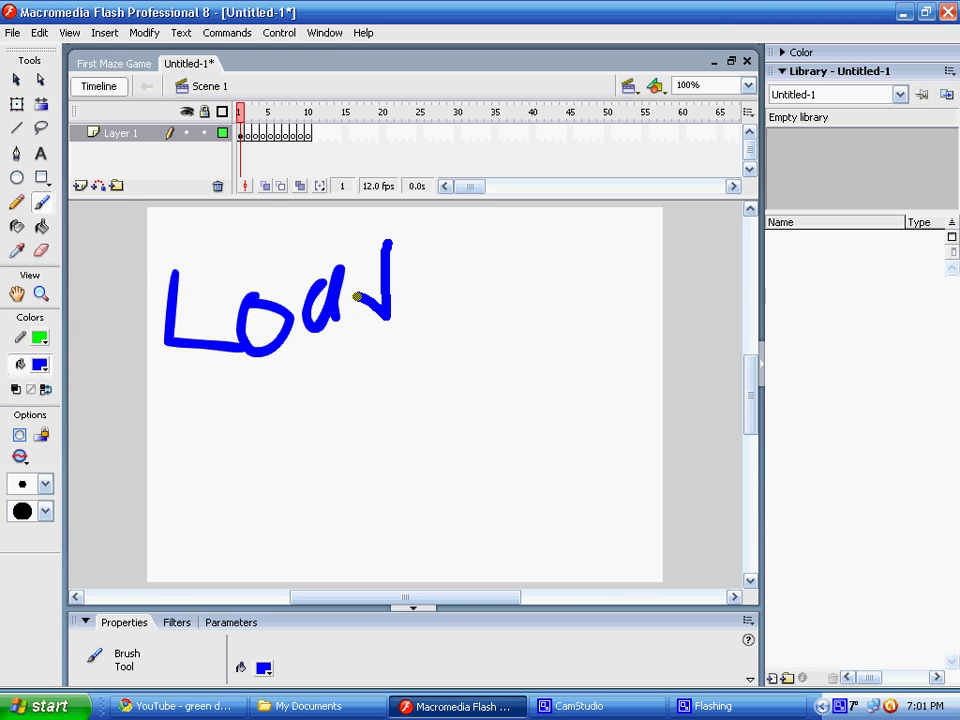
mouse_move(385, 300)
mouse_down()
mouse_move(409, 291)
mouse_move(416, 345)
mouse_up()
click(412, 262)
drag(439, 262, 478, 323)
drag(510, 268, 500, 360)
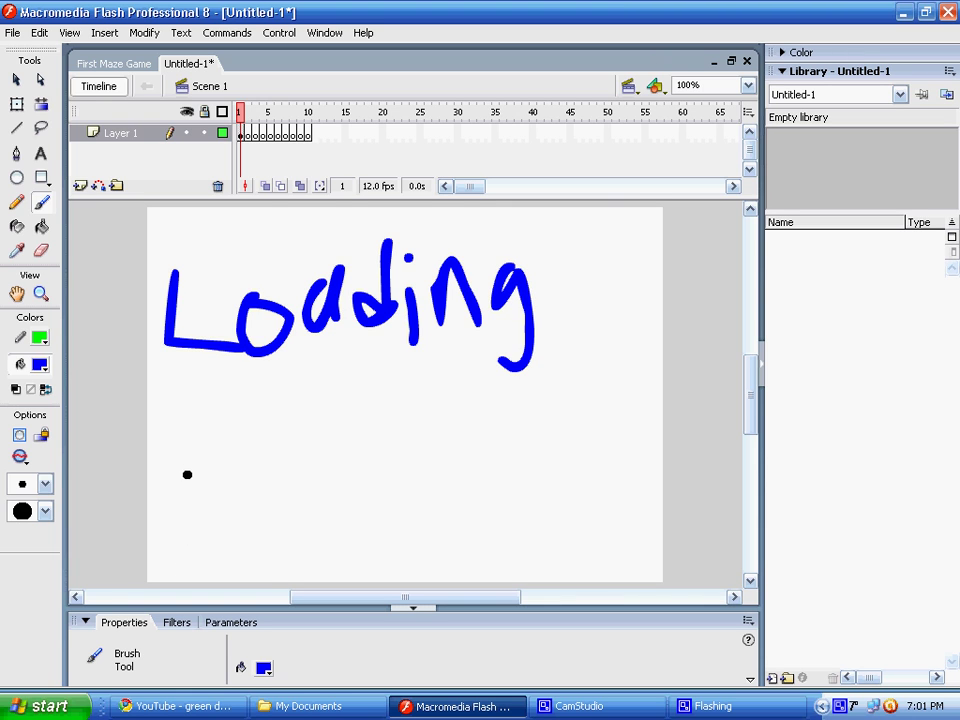
drag(186, 451, 178, 552)
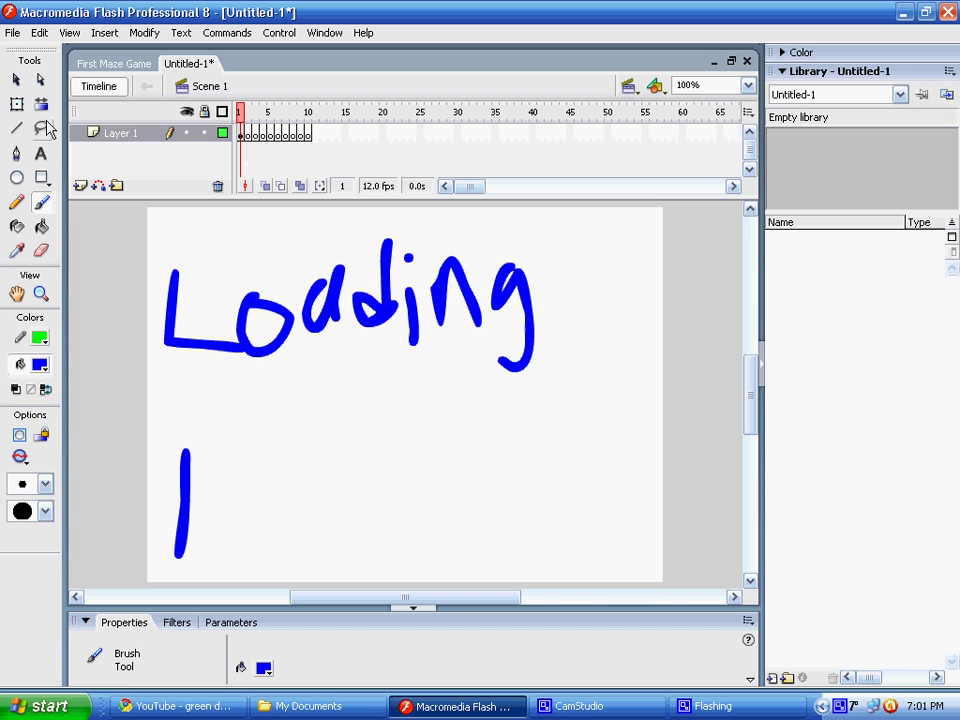
Select and deselect the painted strokes, then move to frame 10.
click(16, 80)
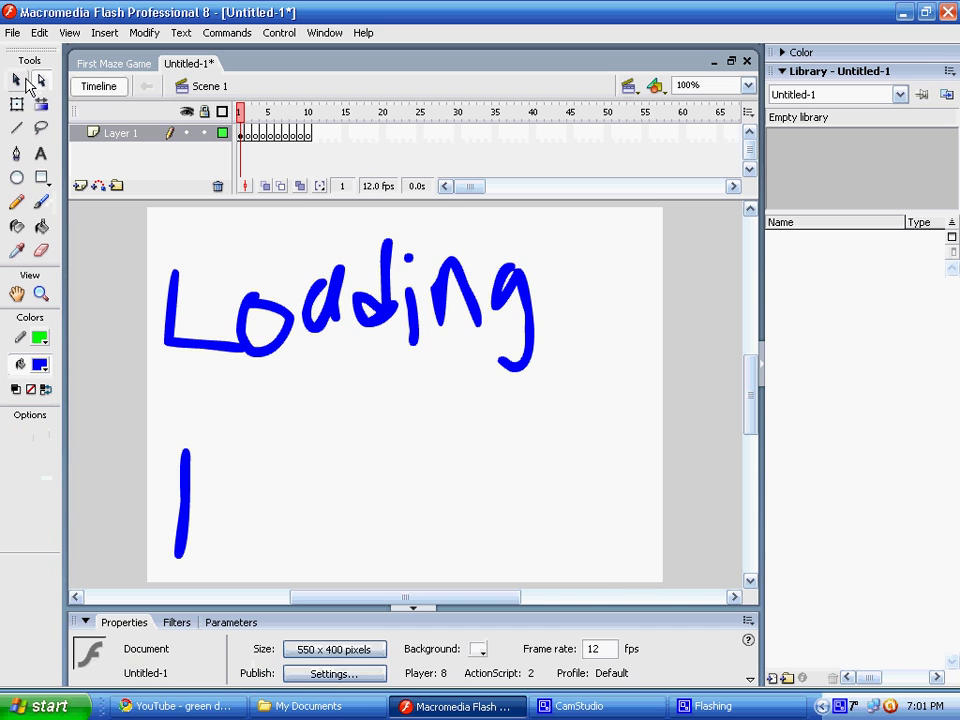
click(184, 347)
click(308, 320)
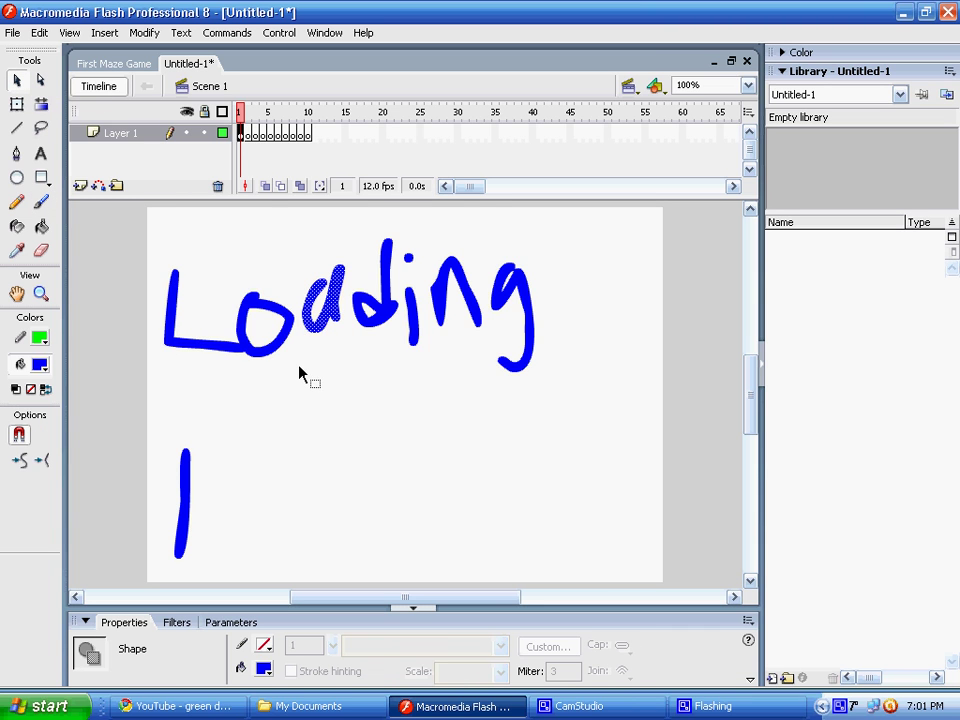
click(298, 373)
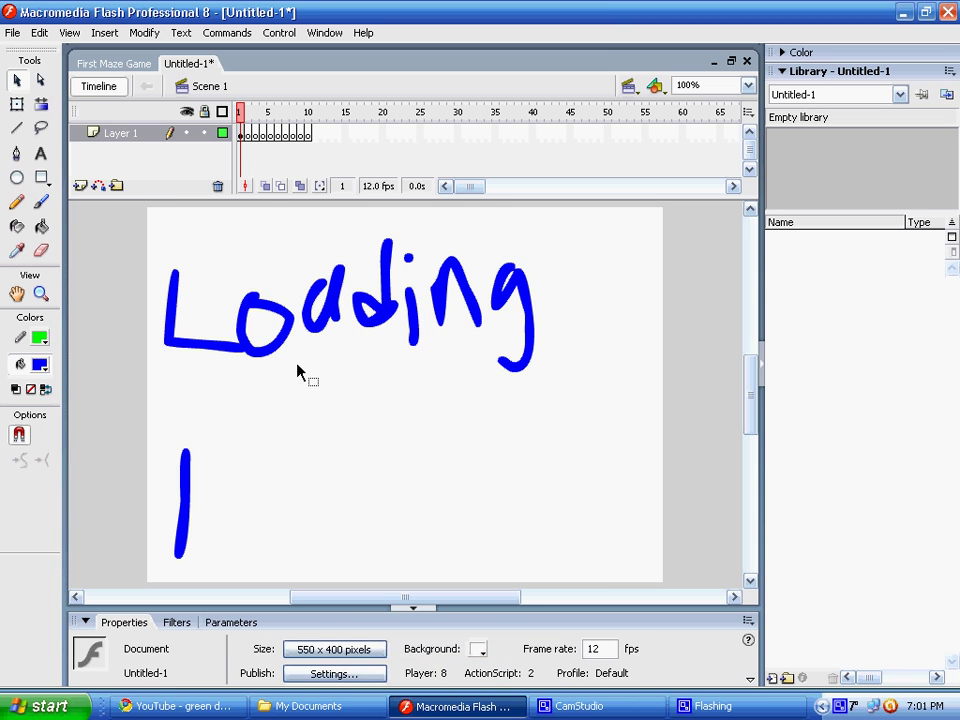
click(240, 132)
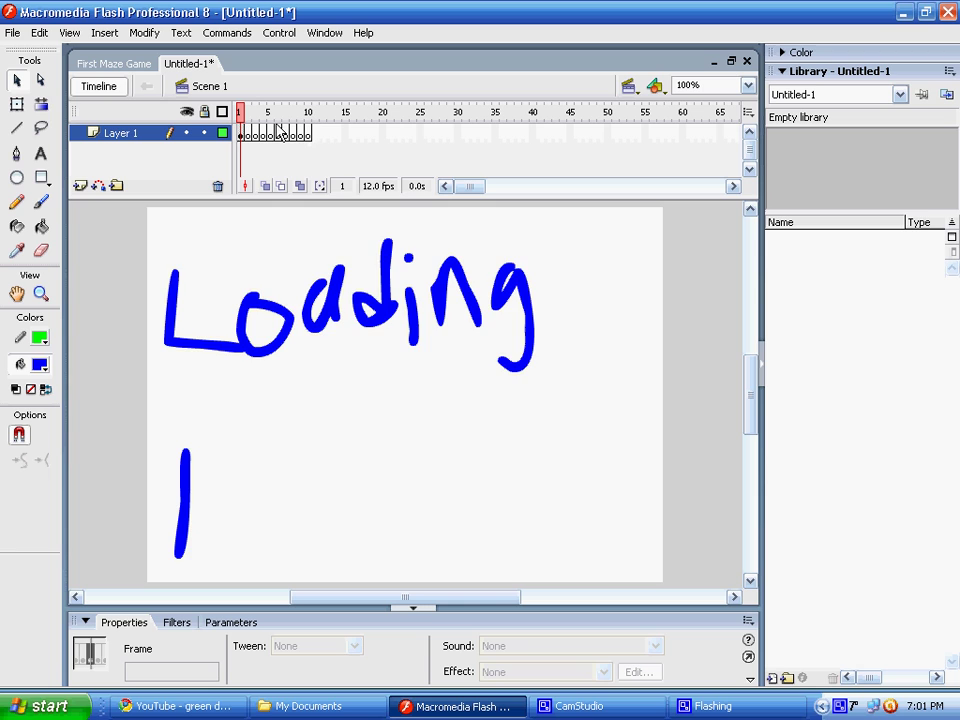
click(310, 112)
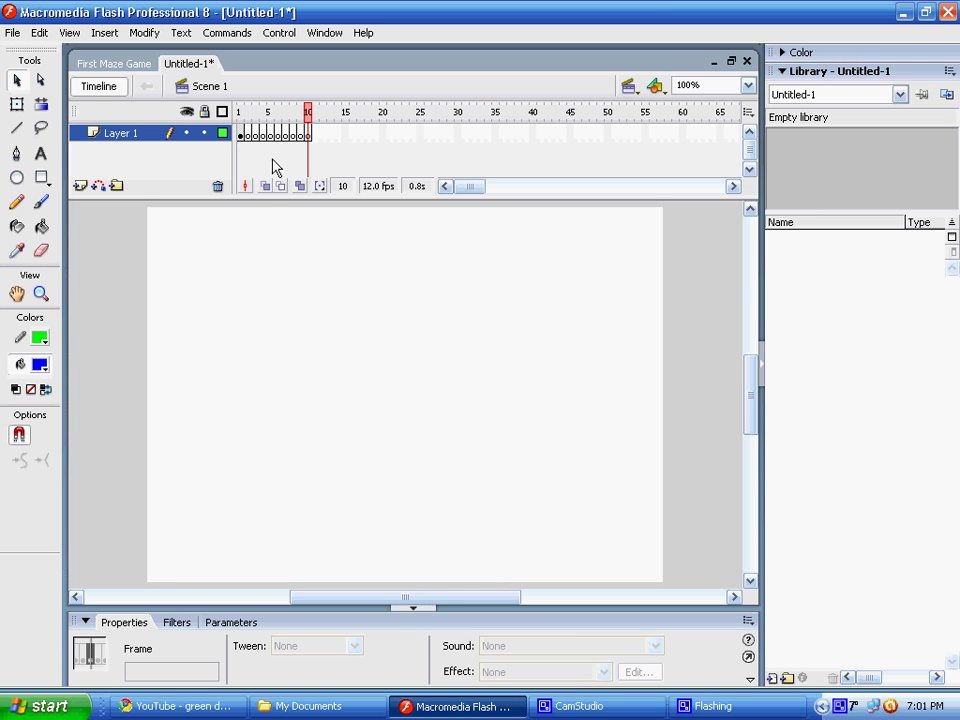
On a new frame 11 keyframe, draw a corner-radius-3 rounded rectangle near the top right.
key(F7)
click(42, 177)
double_click(42, 178)
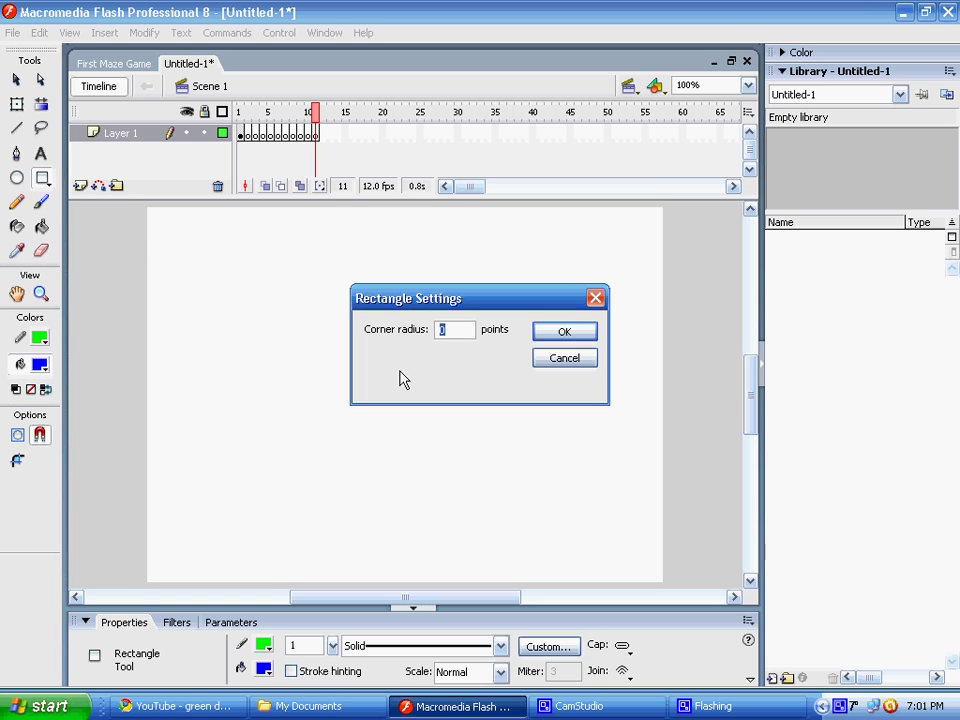
text(3)
key(Return)
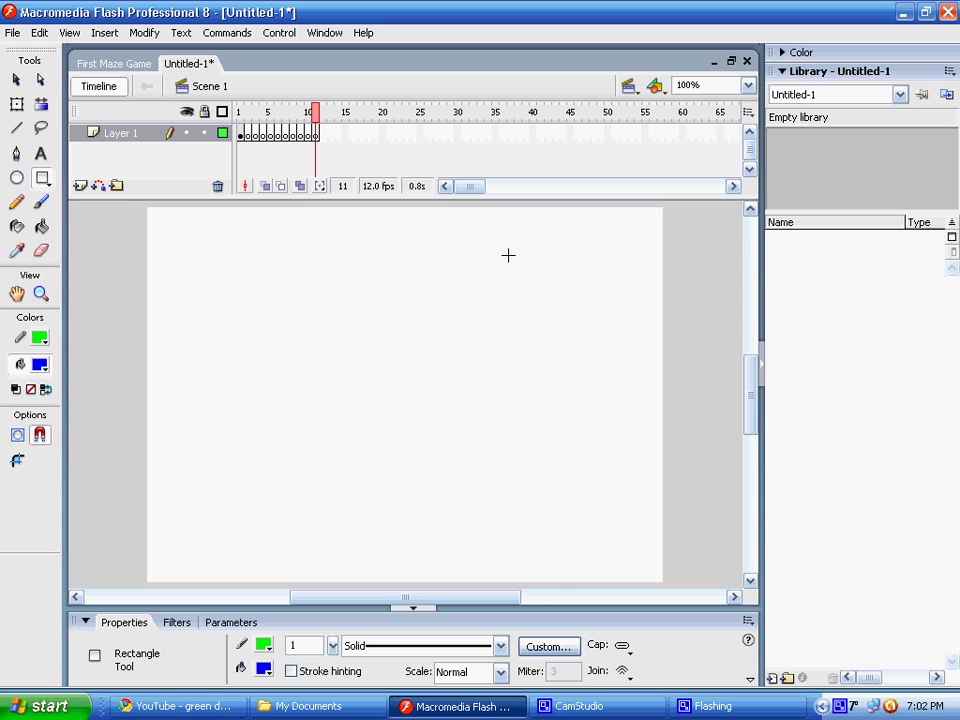
drag(497, 248, 652, 318)
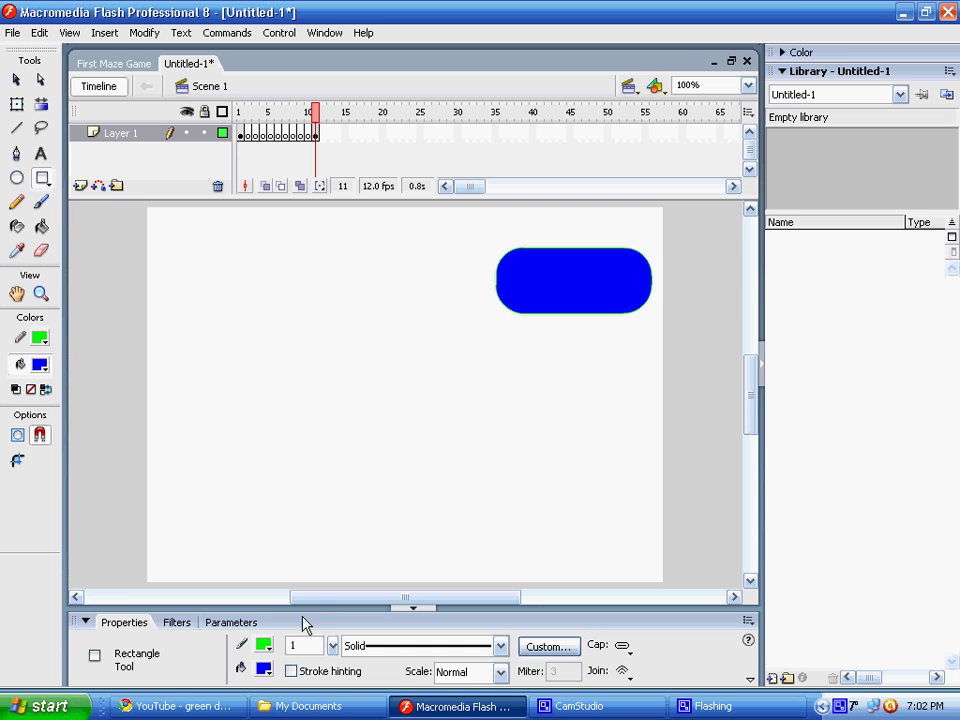
Add a white 'play' text label onto the blue rectangle.
click(41, 153)
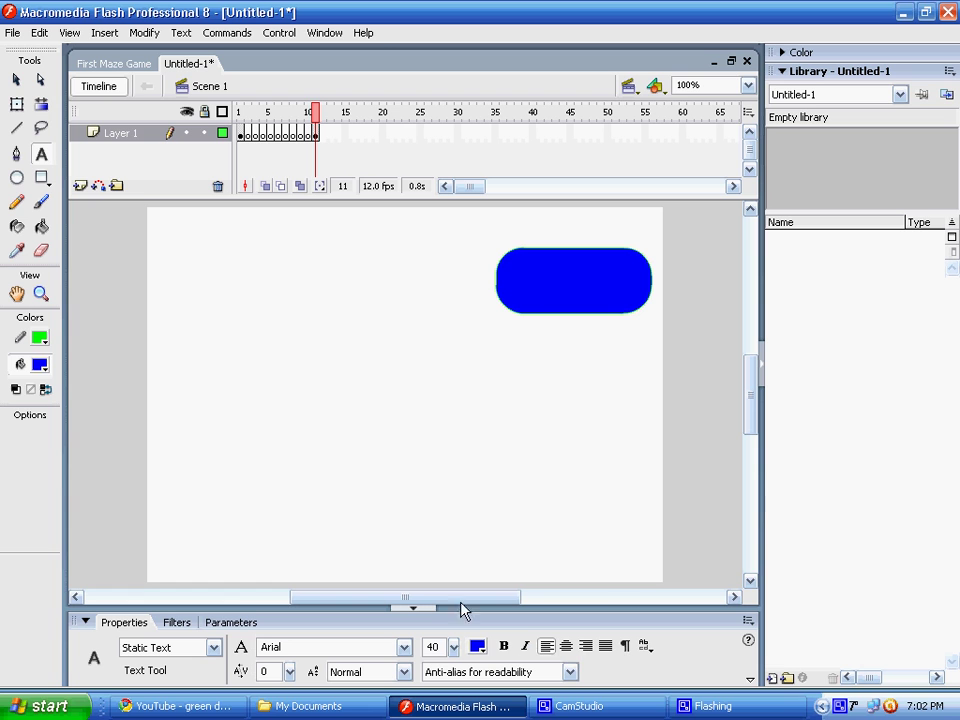
click(479, 648)
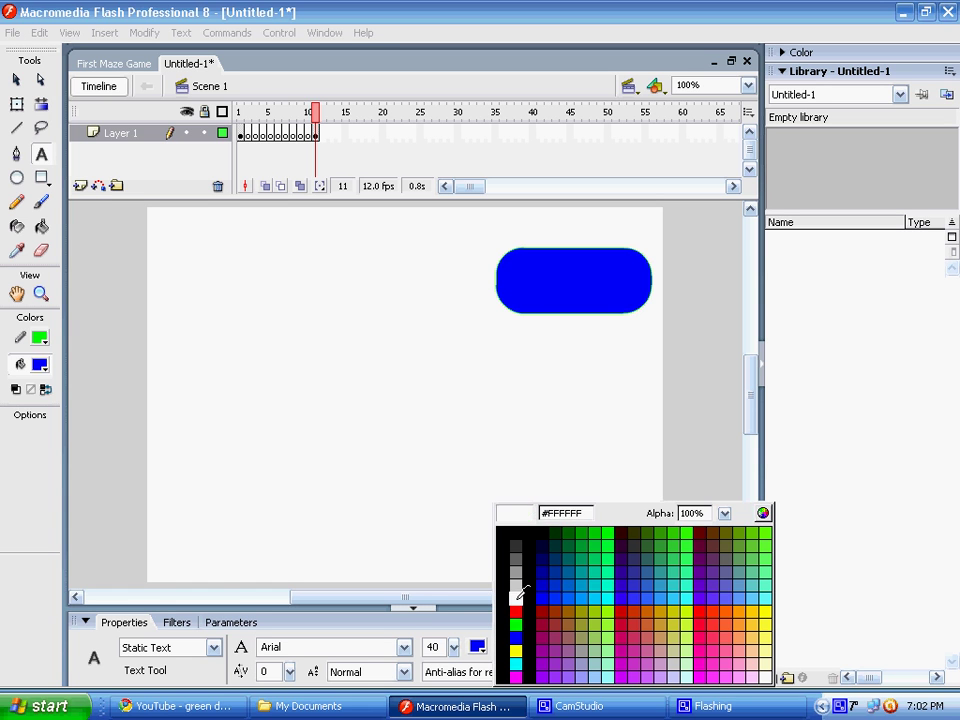
click(515, 597)
drag(516, 237, 626, 285)
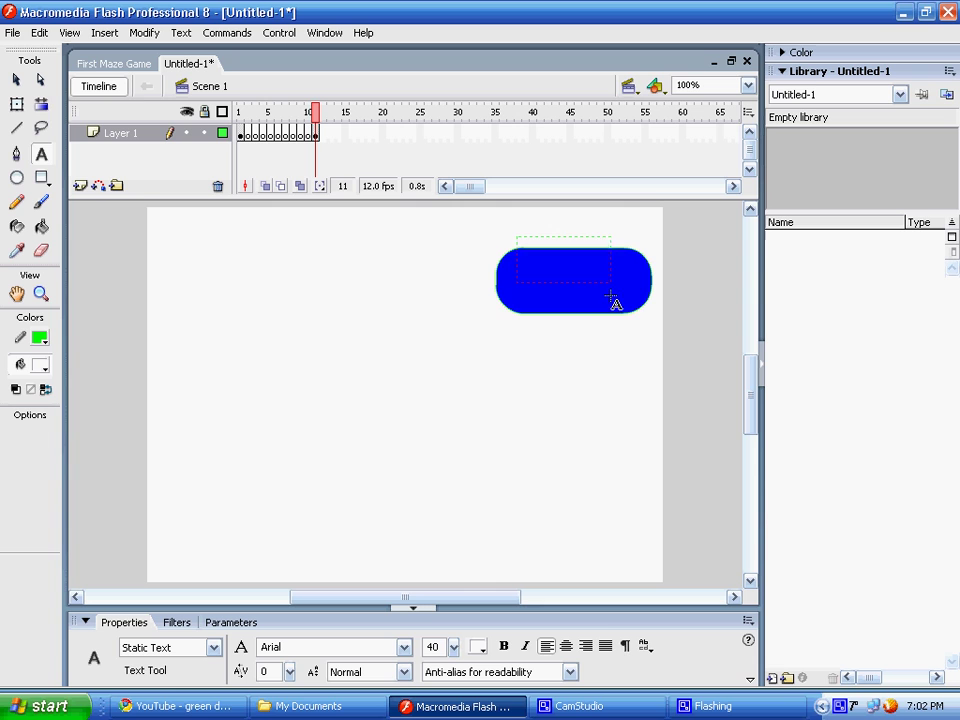
text(pl)
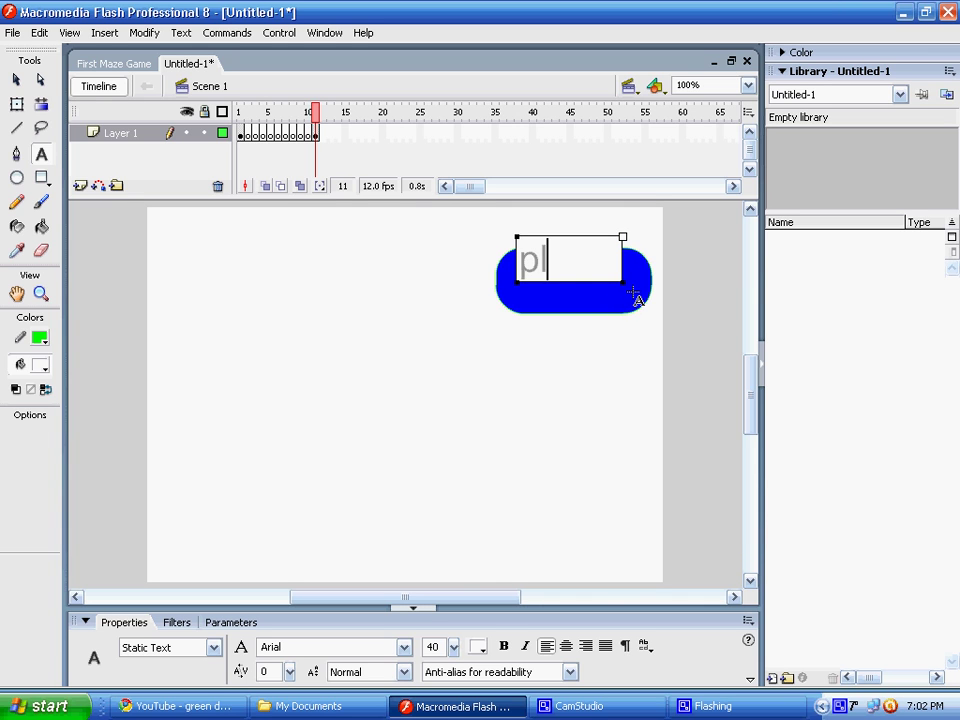
text(ay)
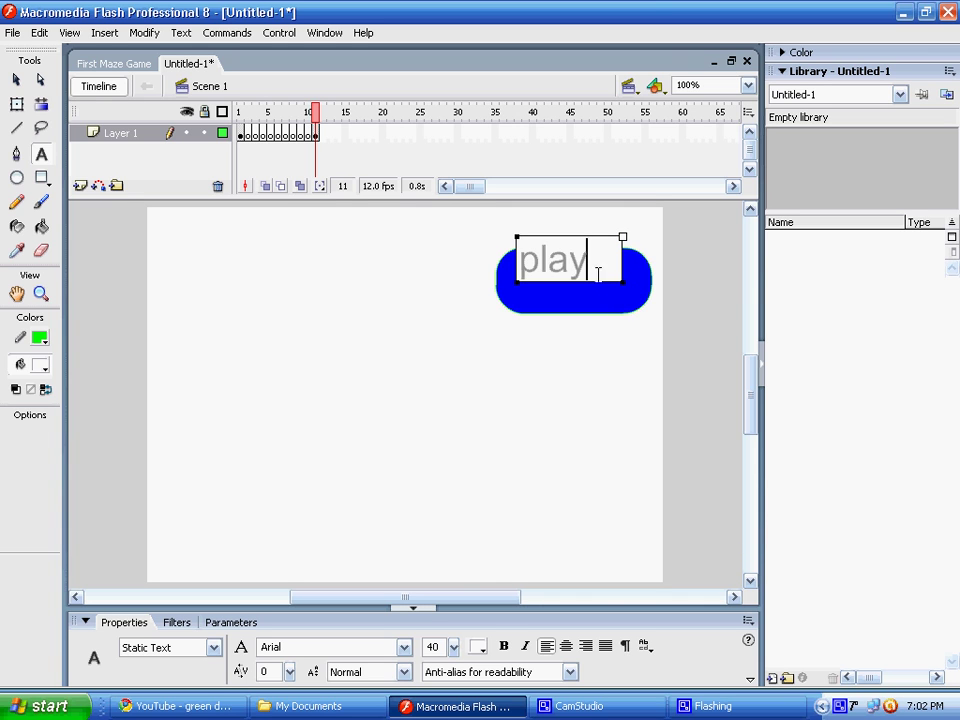
mouse_move(604, 289)
mouse_down()
mouse_move(591, 305)
mouse_move(604, 314)
mouse_up()
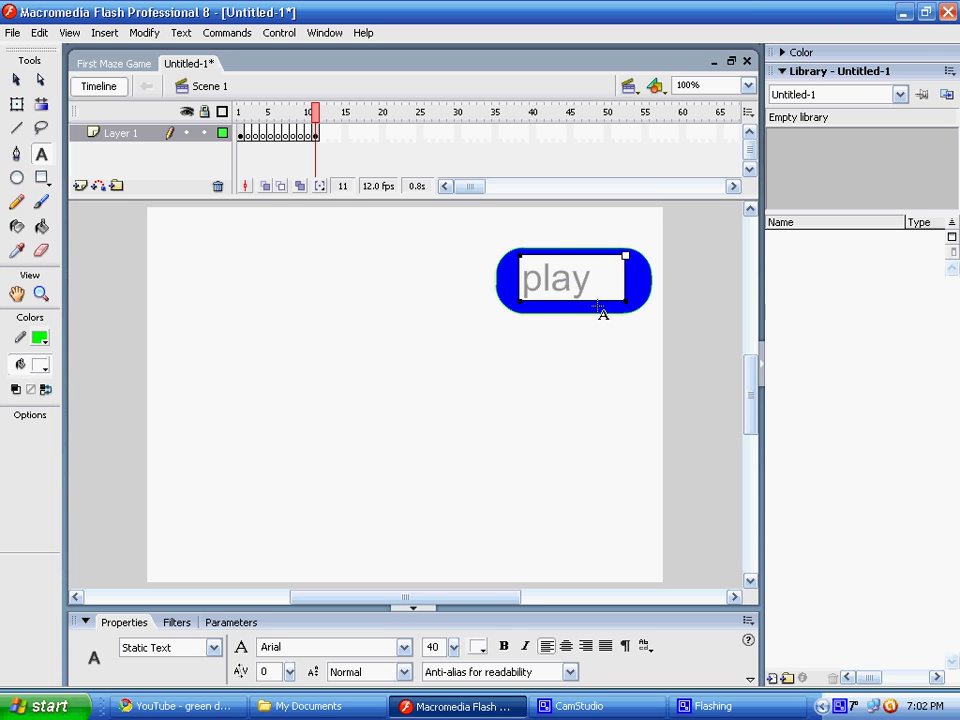
click(602, 347)
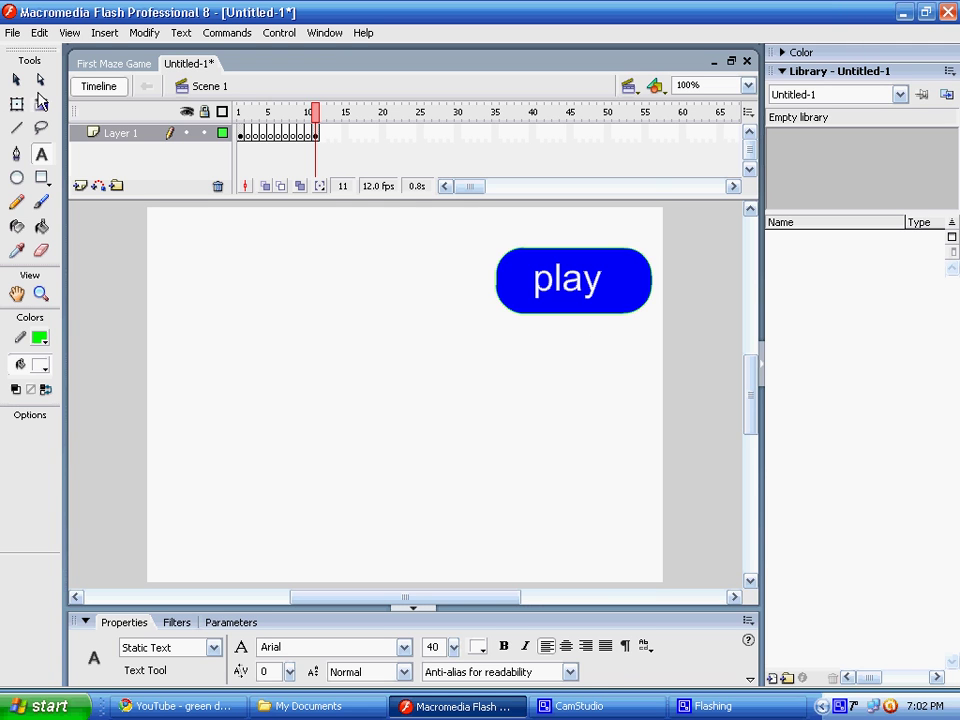
Marquee-select the blue rectangle and its play label together.
click(16, 79)
mouse_move(467, 224)
mouse_down()
mouse_move(640, 343)
mouse_move(663, 332)
mouse_up()
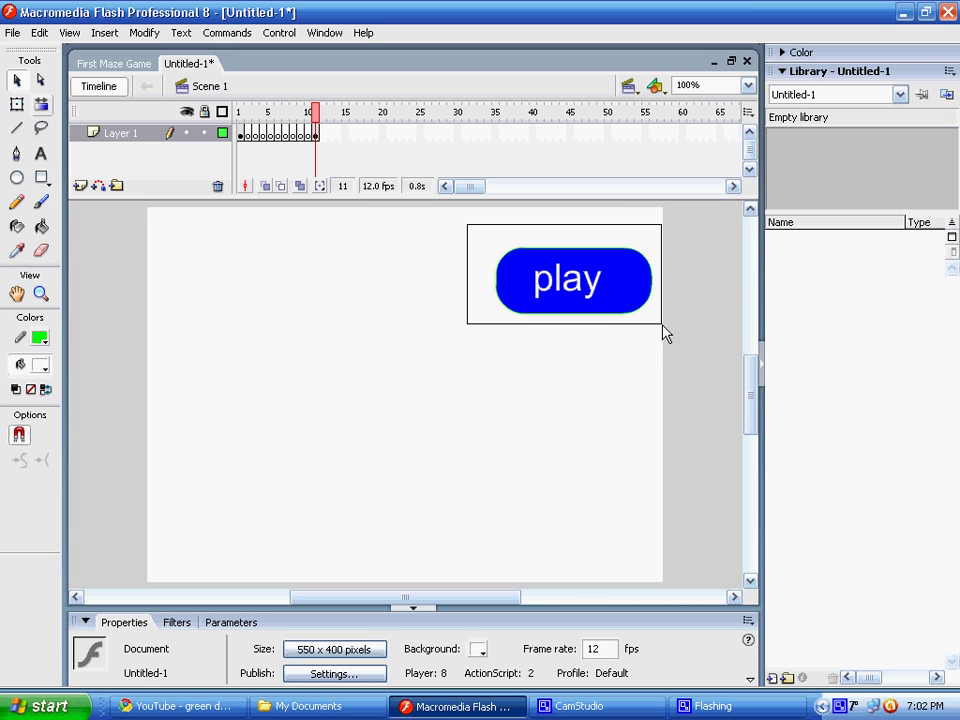
drag(663, 332, 663, 332)
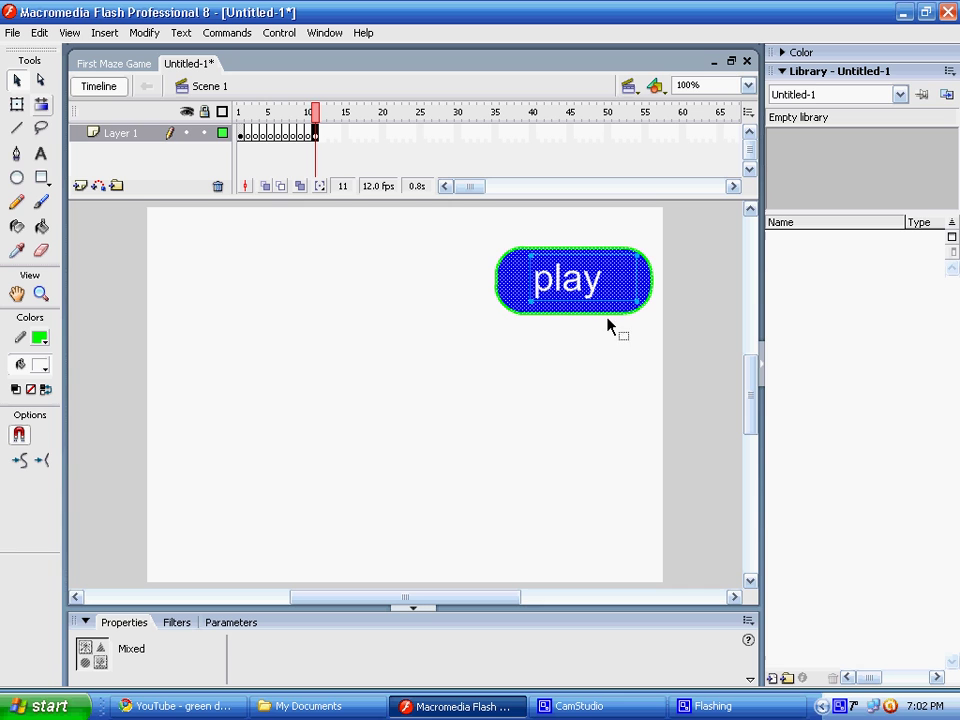
Convert the selection into a Button symbol named 'play btn'.
right_click(514, 292)
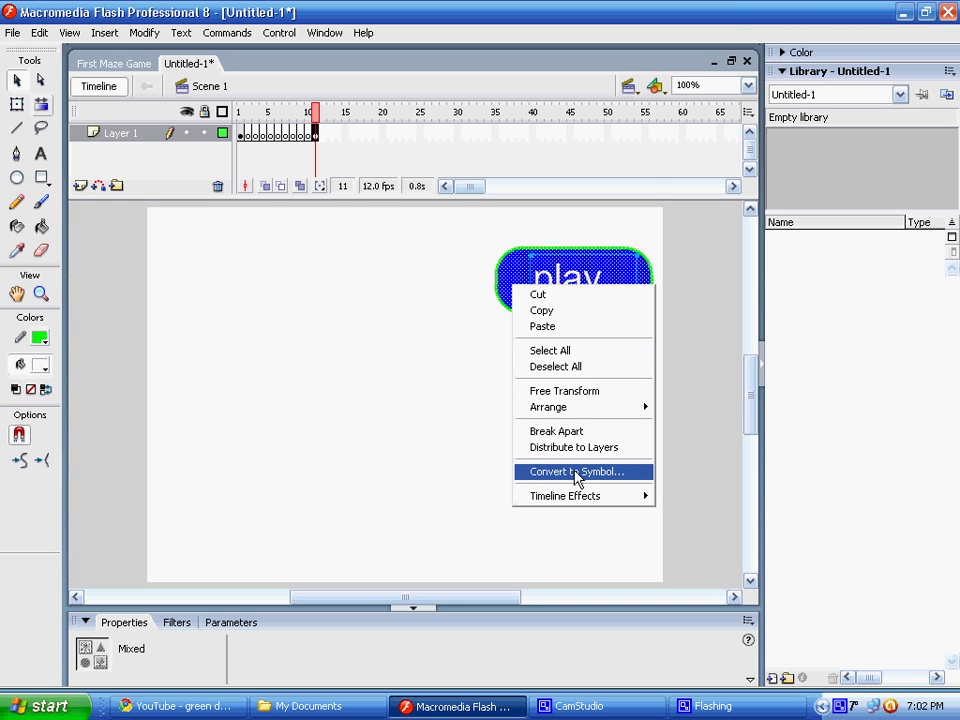
click(550, 476)
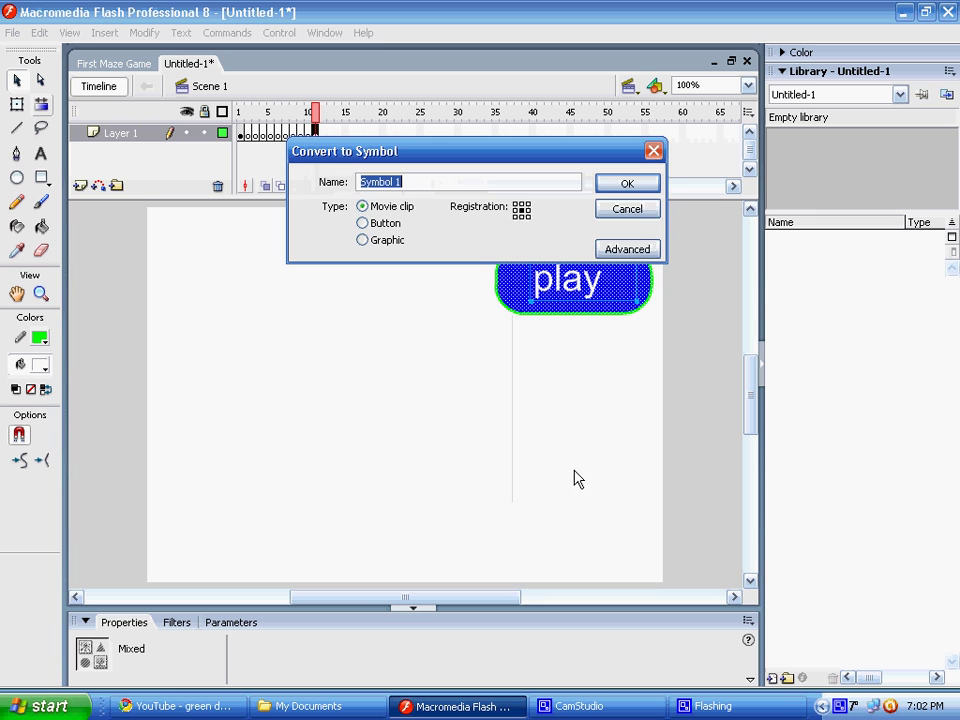
click(392, 224)
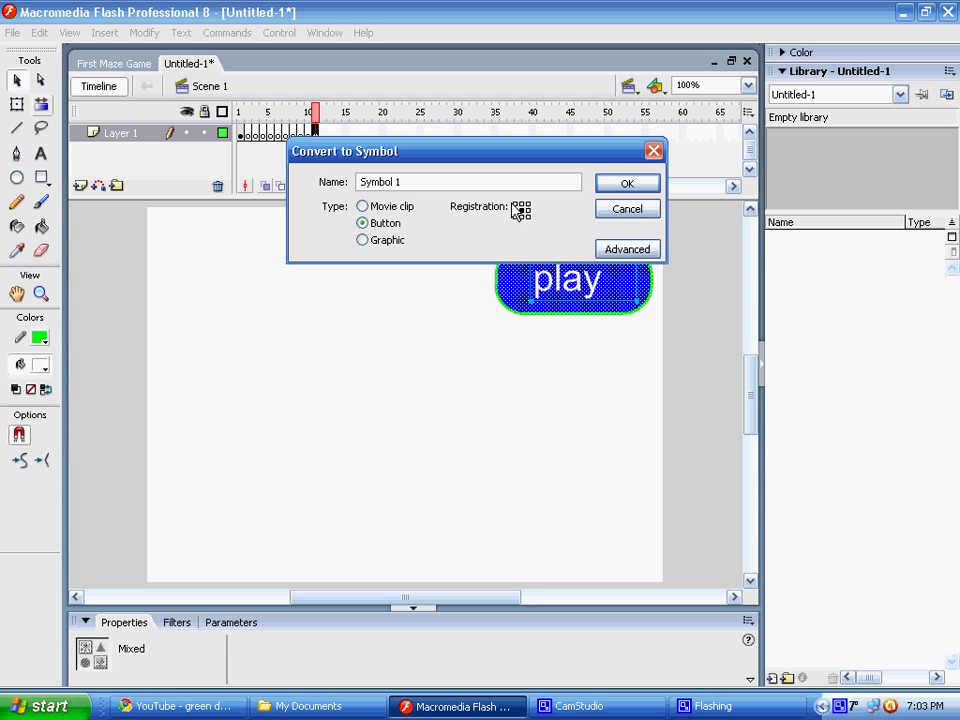
drag(479, 185, 340, 177)
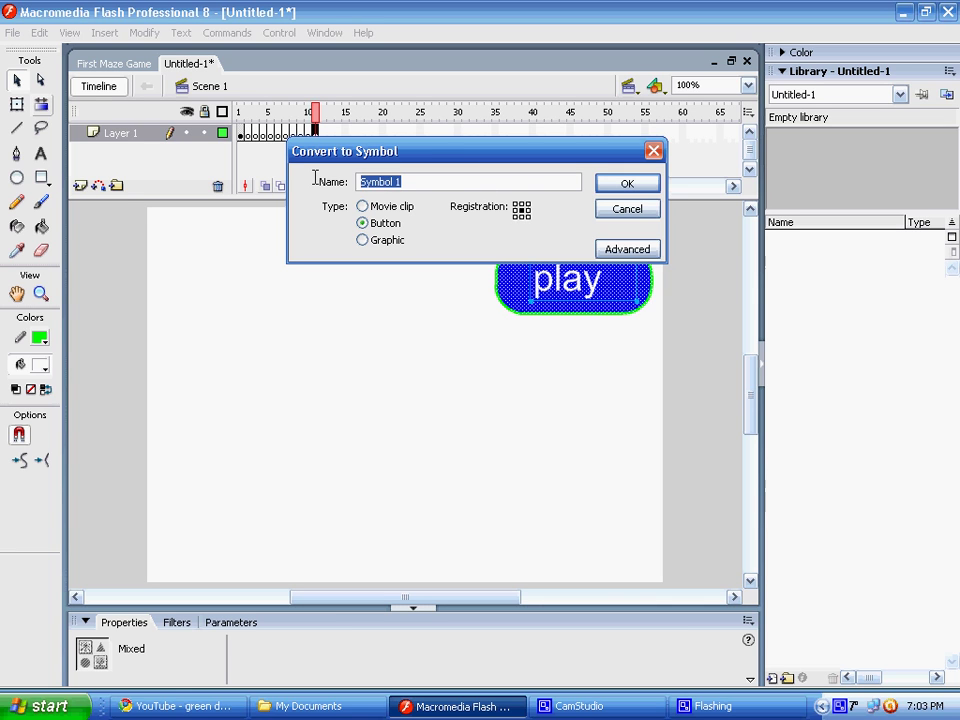
text(play btn)
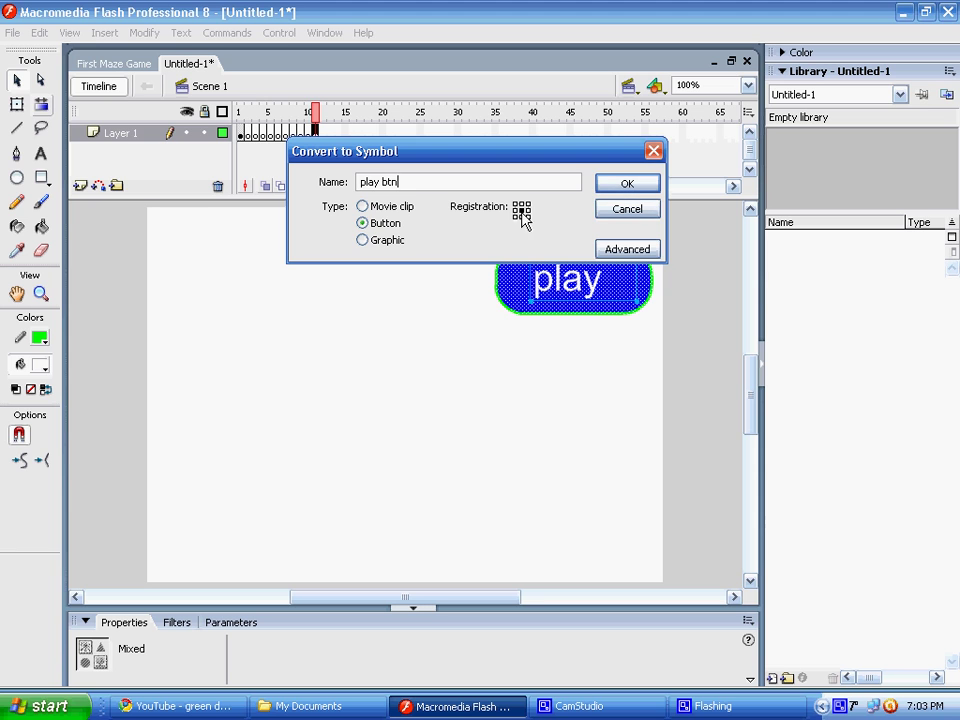
click(626, 185)
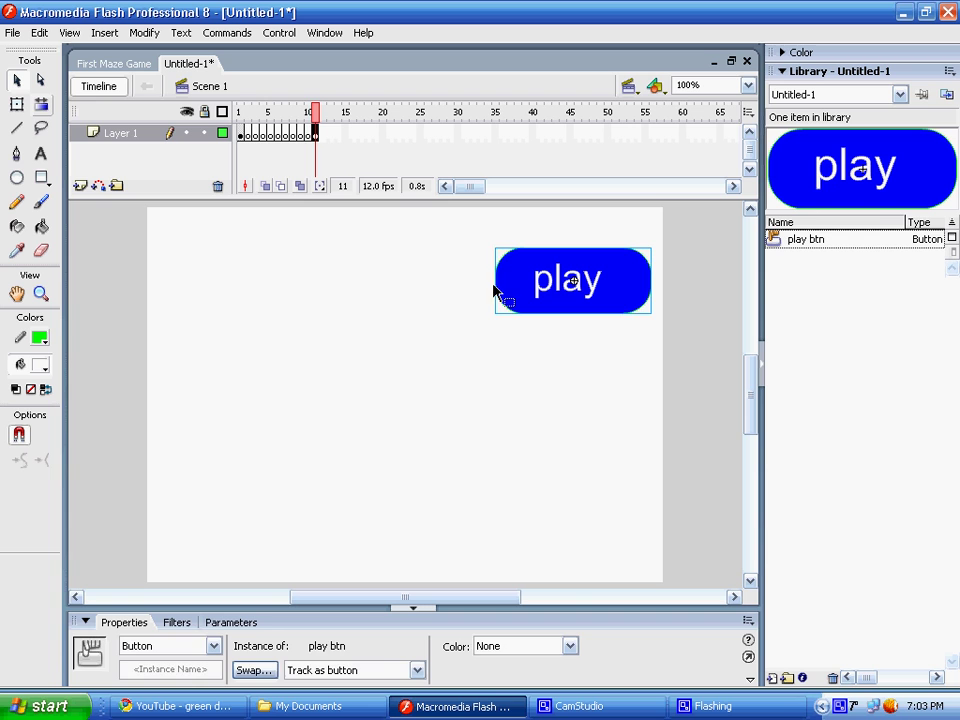
Reselect the play btn instance and bring up its context menu.
click(461, 314)
drag(473, 250, 649, 332)
right_click(612, 296)
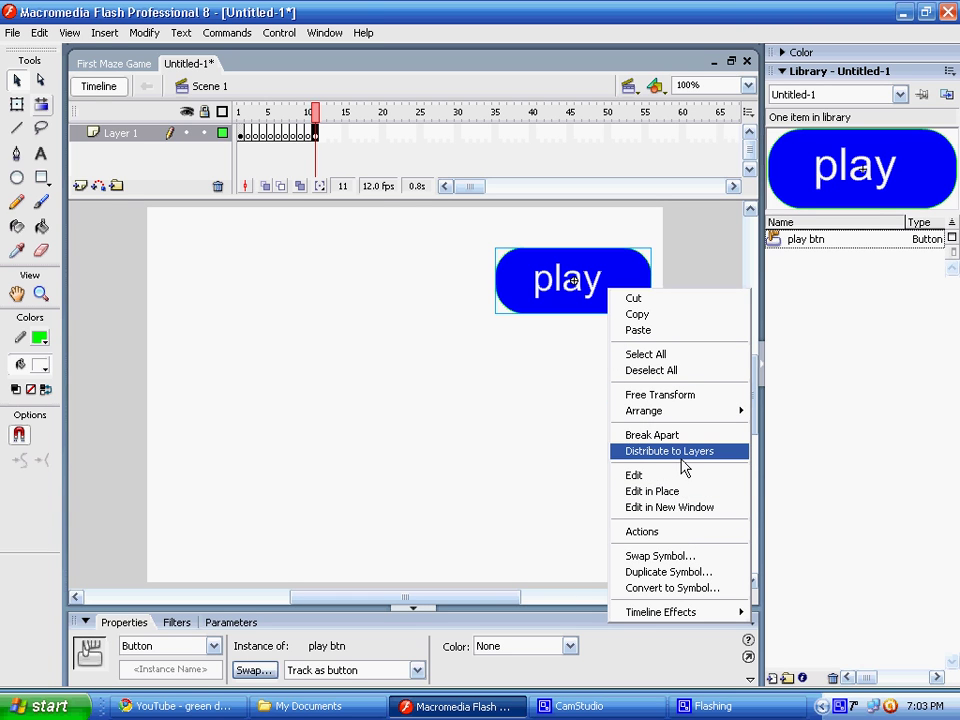
Open play btn's Actions, then switch to First Maze Game and close the panel.
click(661, 533)
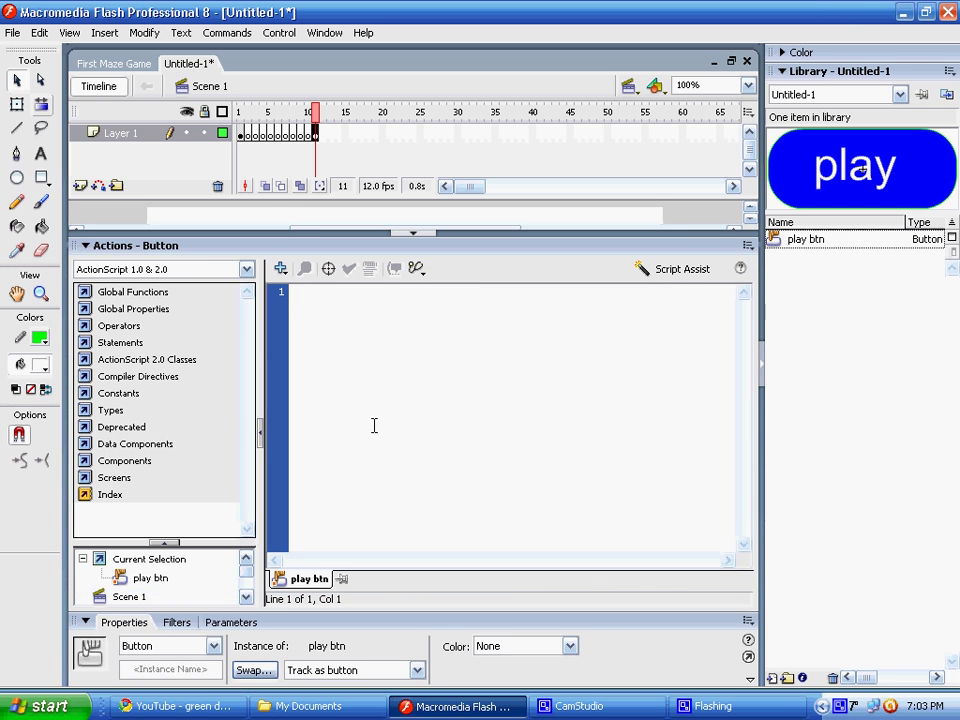
click(120, 64)
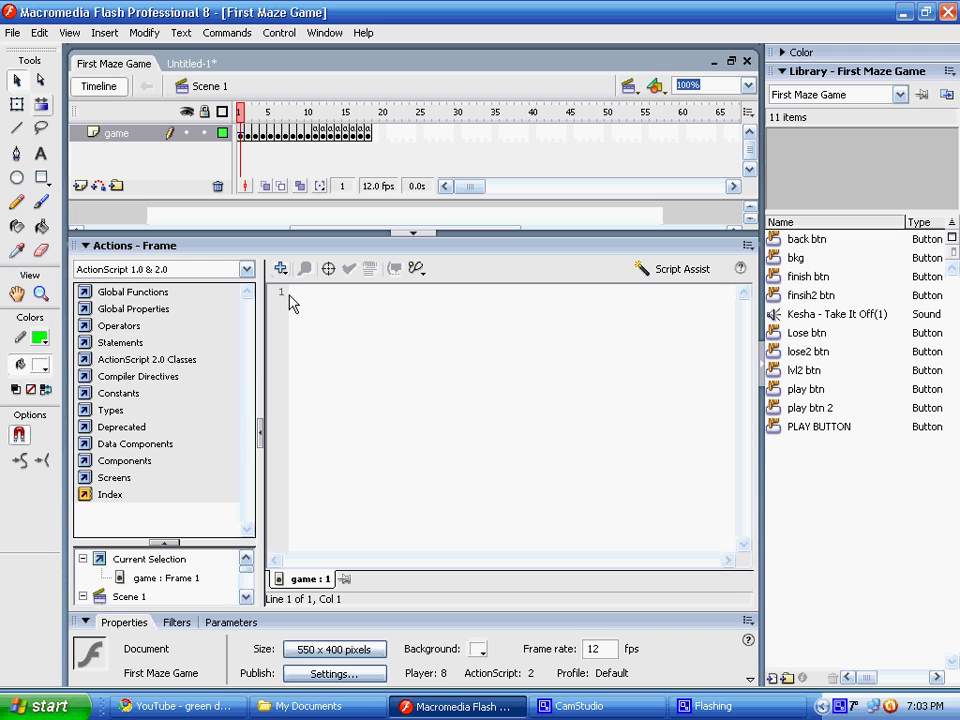
click(747, 245)
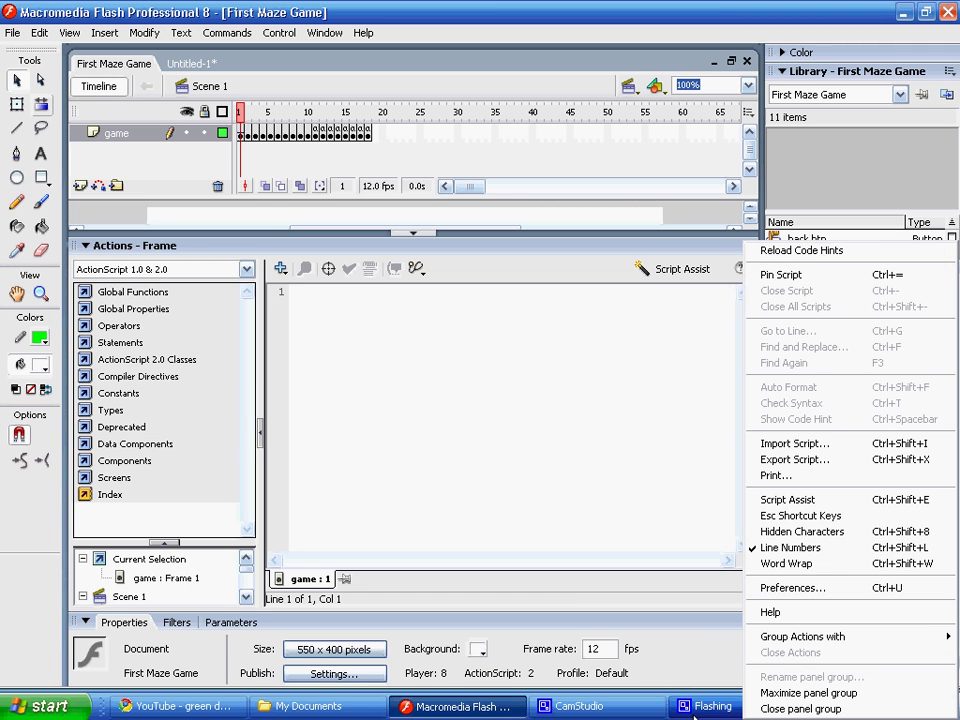
click(800, 708)
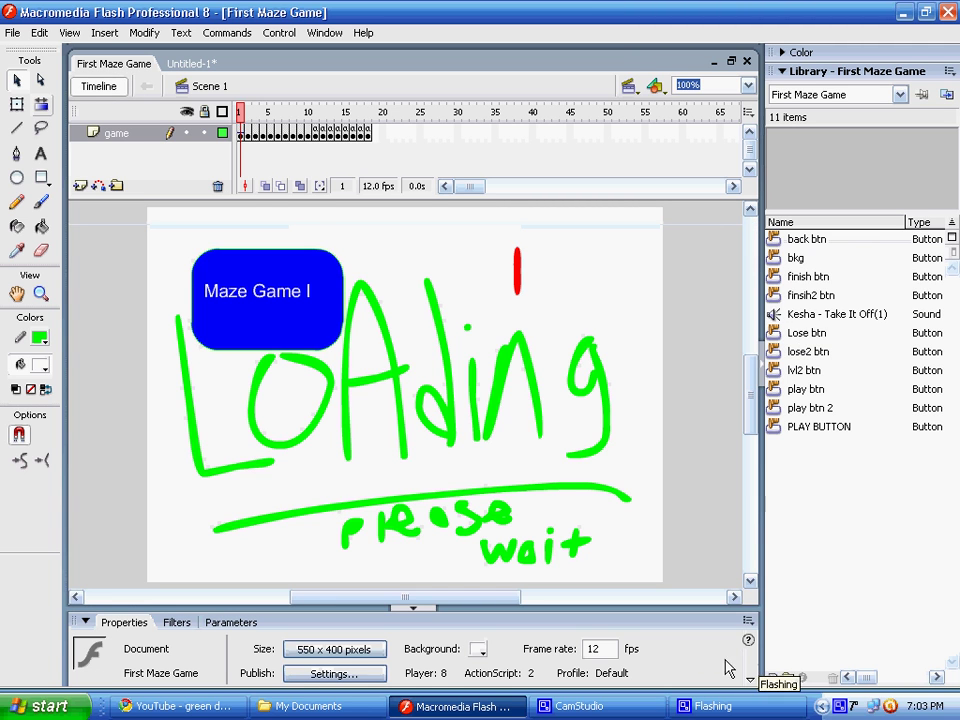
On First Maze Game's frame 11, select the PLAY button and open its Actions.
click(315, 135)
click(333, 306)
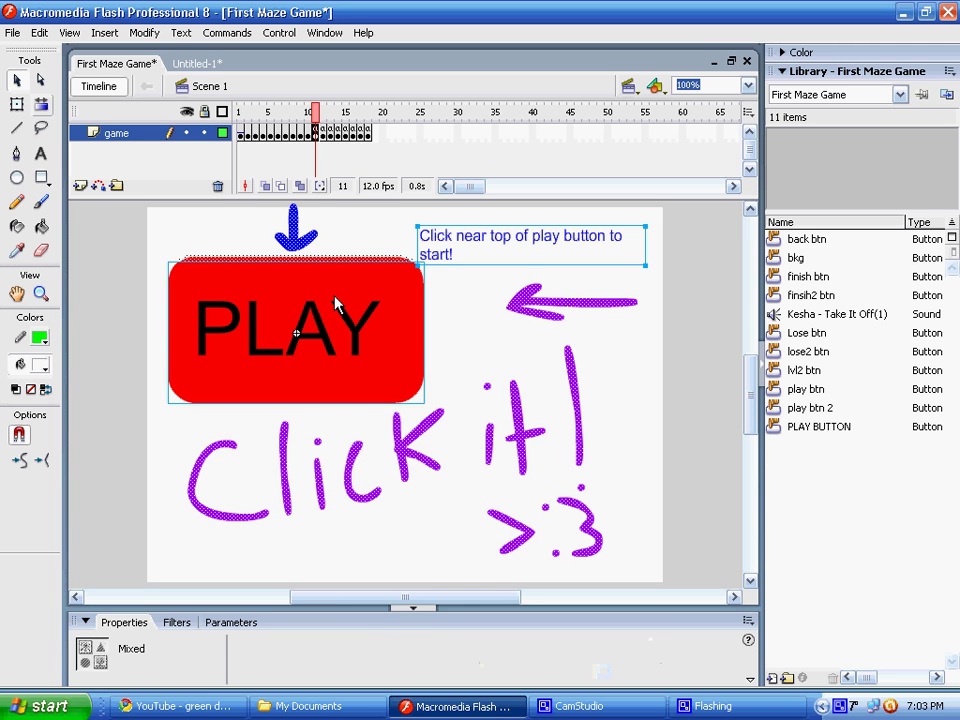
right_click(337, 303)
click(192, 303)
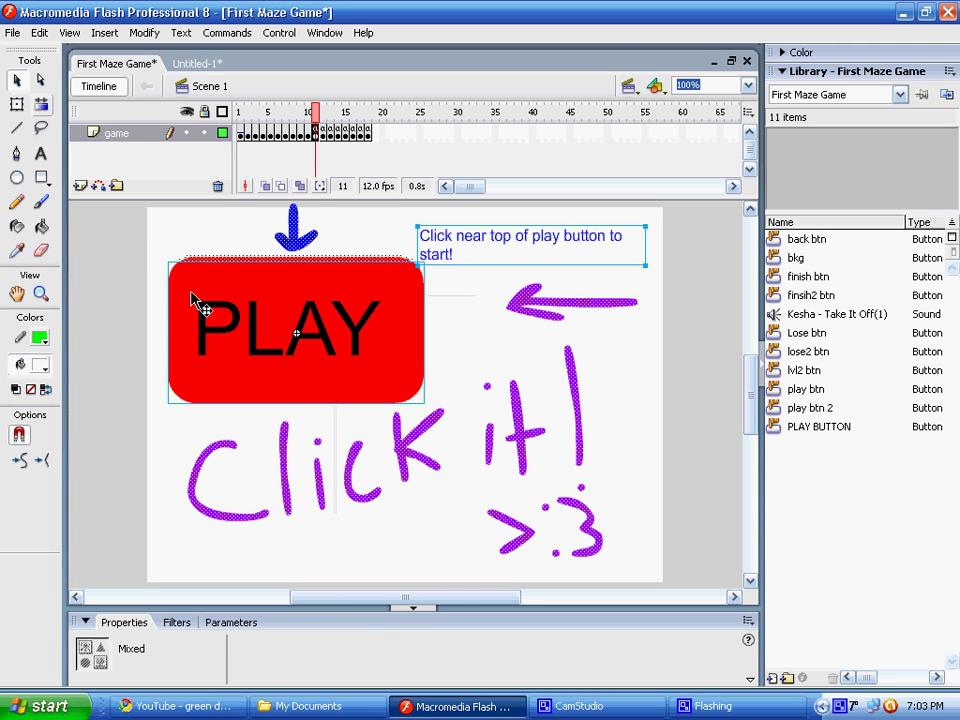
drag(155, 228, 425, 400)
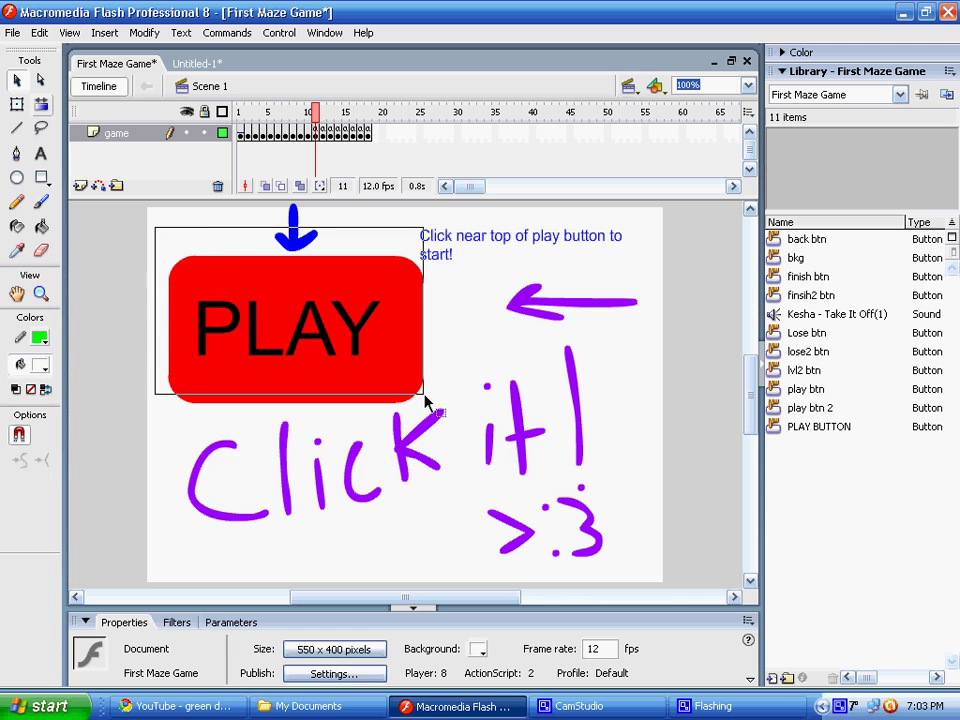
click(456, 348)
click(392, 332)
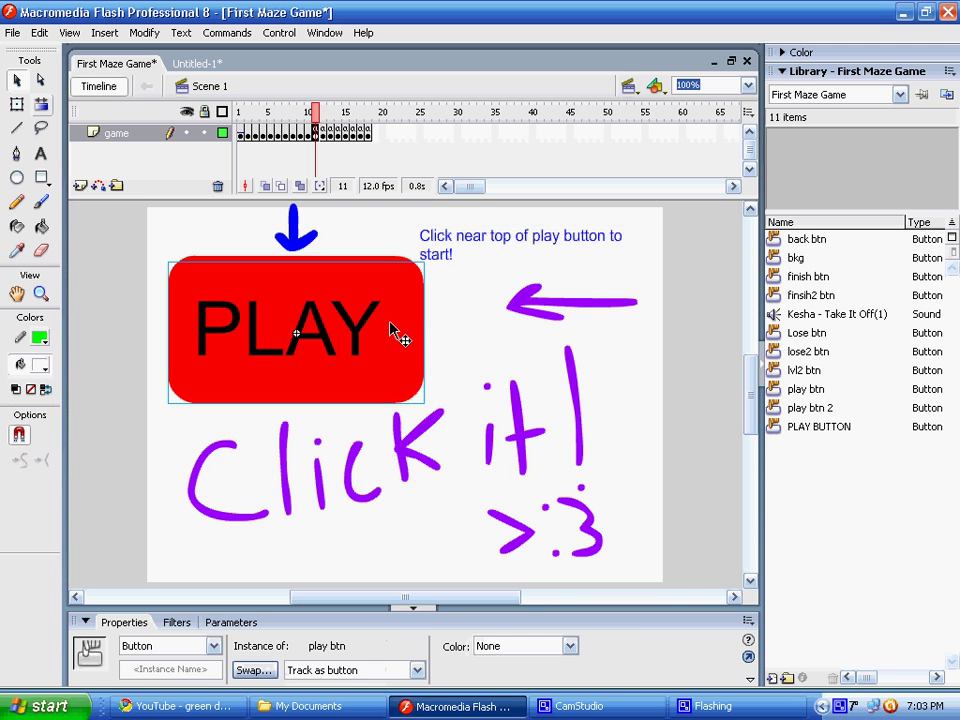
right_click(392, 332)
click(429, 564)
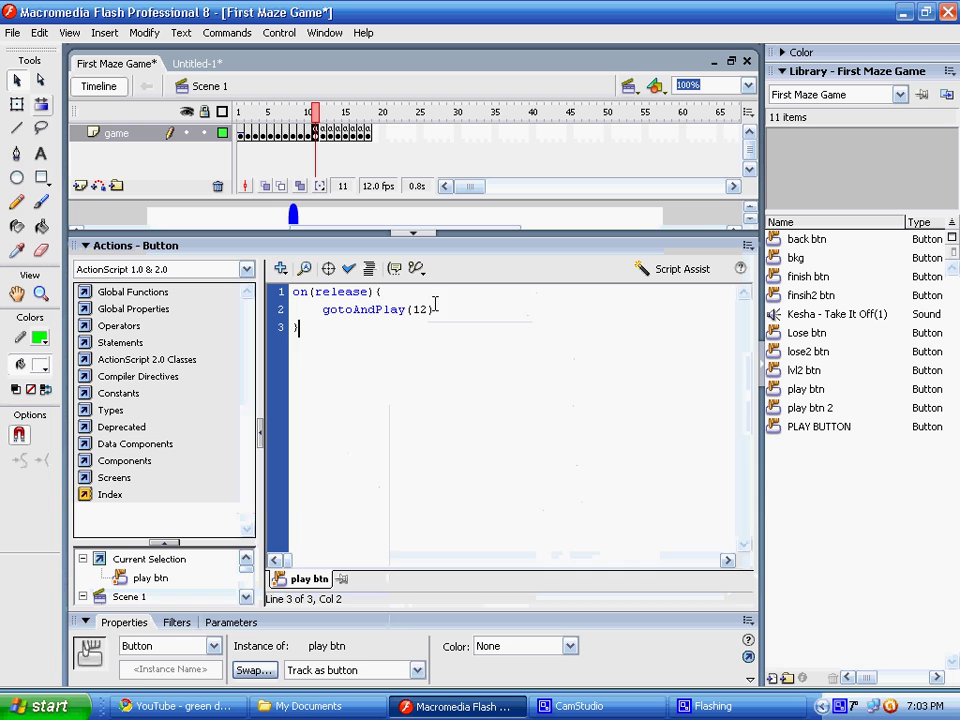
Copy the PLAY button's release script and return to Untitled-1's script pane.
drag(360, 336, 291, 291)
right_click(350, 305)
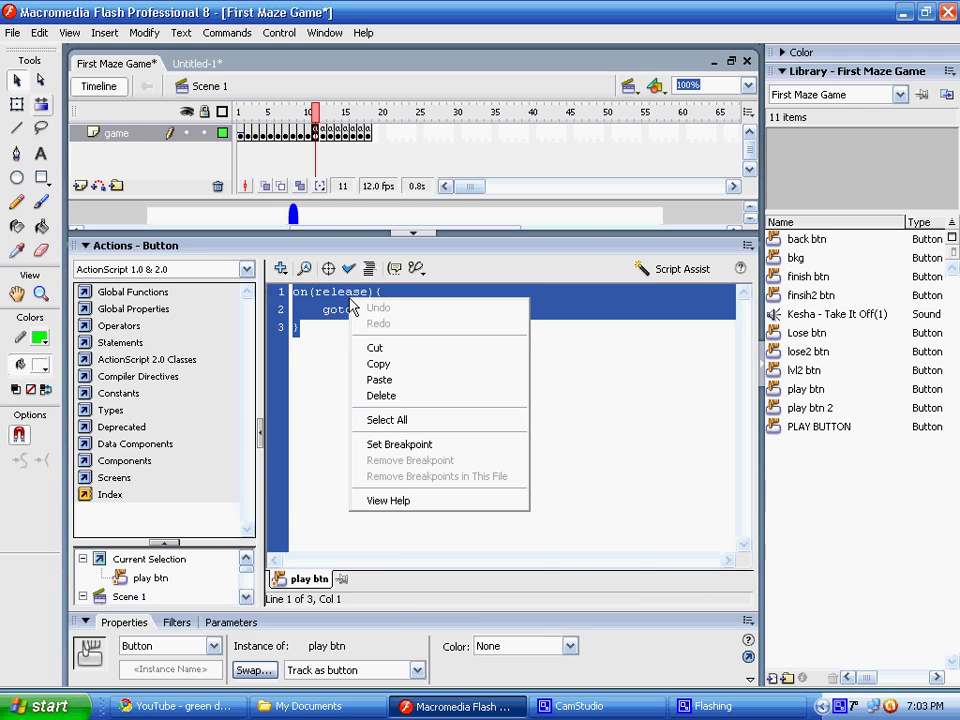
click(386, 365)
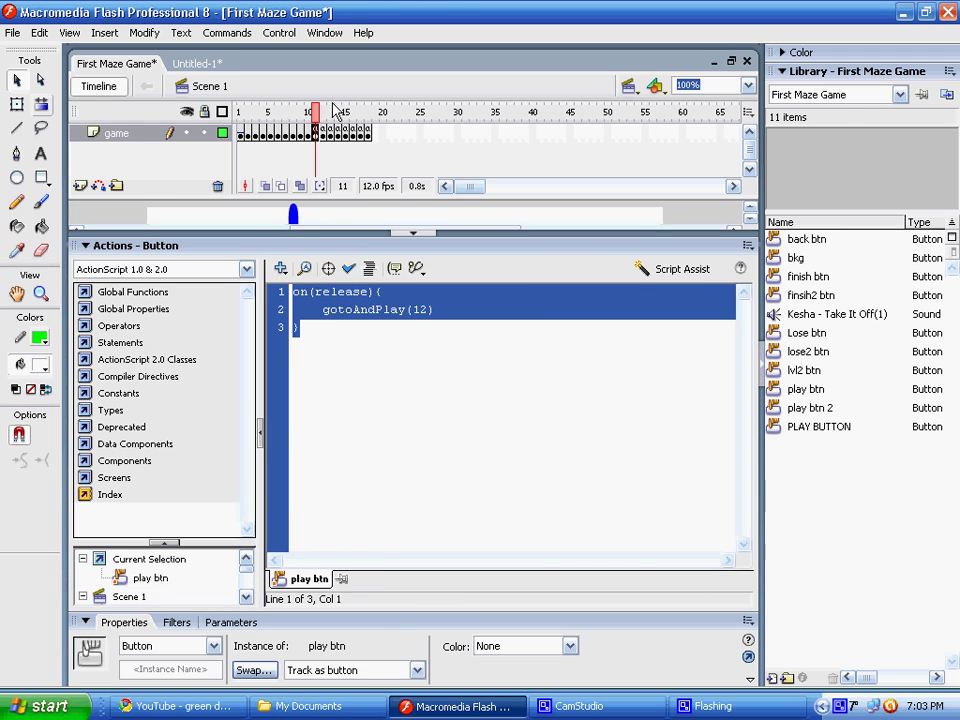
click(195, 64)
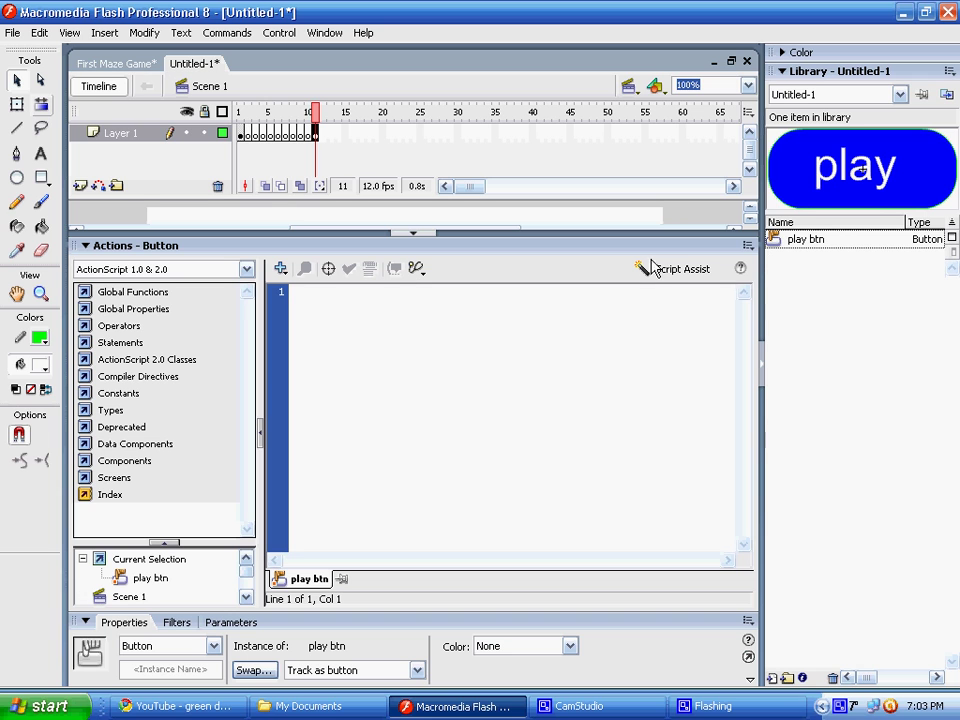
right_click(340, 297)
Paste the on(release) gotoAndPlay(12) script into play btn's Actions pane.
click(366, 378)
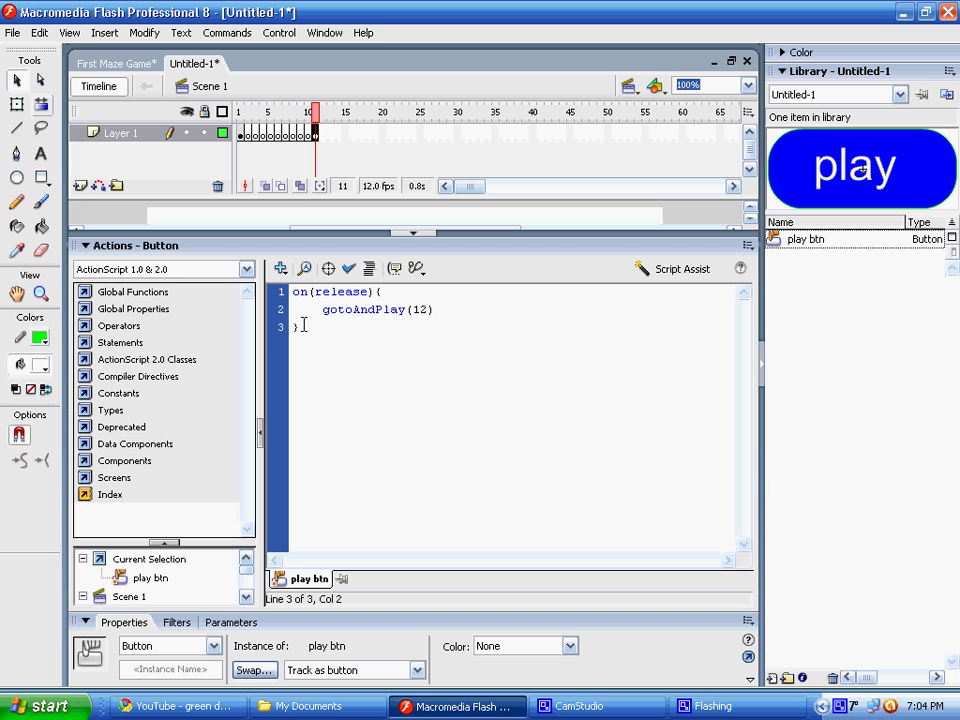
click(746, 246)
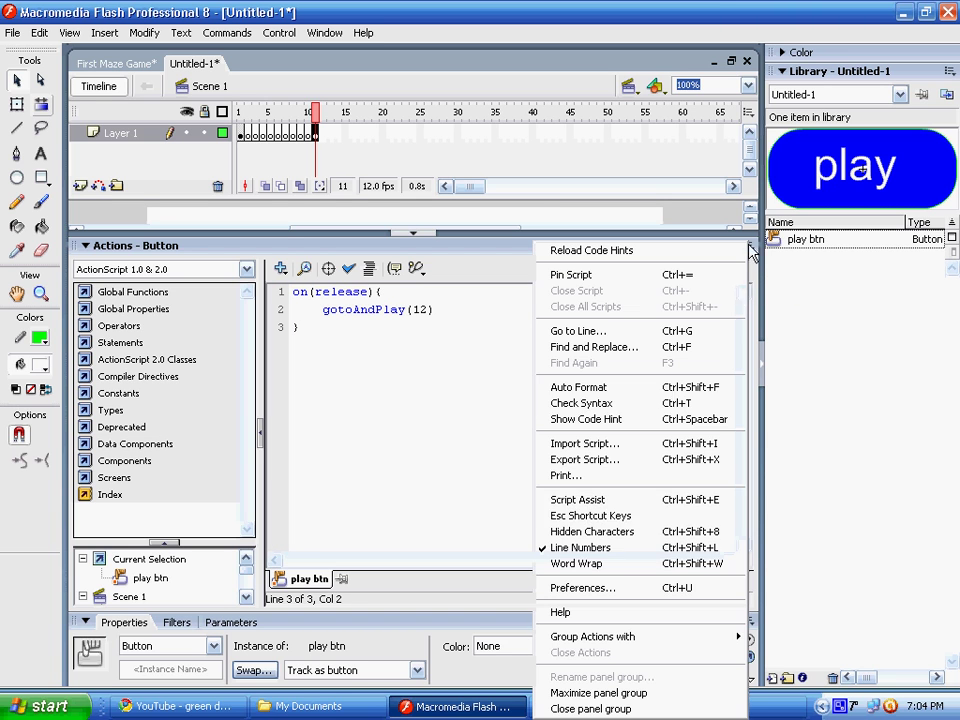
Close the Actions panel and, after removing trial frames, leave an empty keyframe at frame 12.
click(590, 708)
click(543, 367)
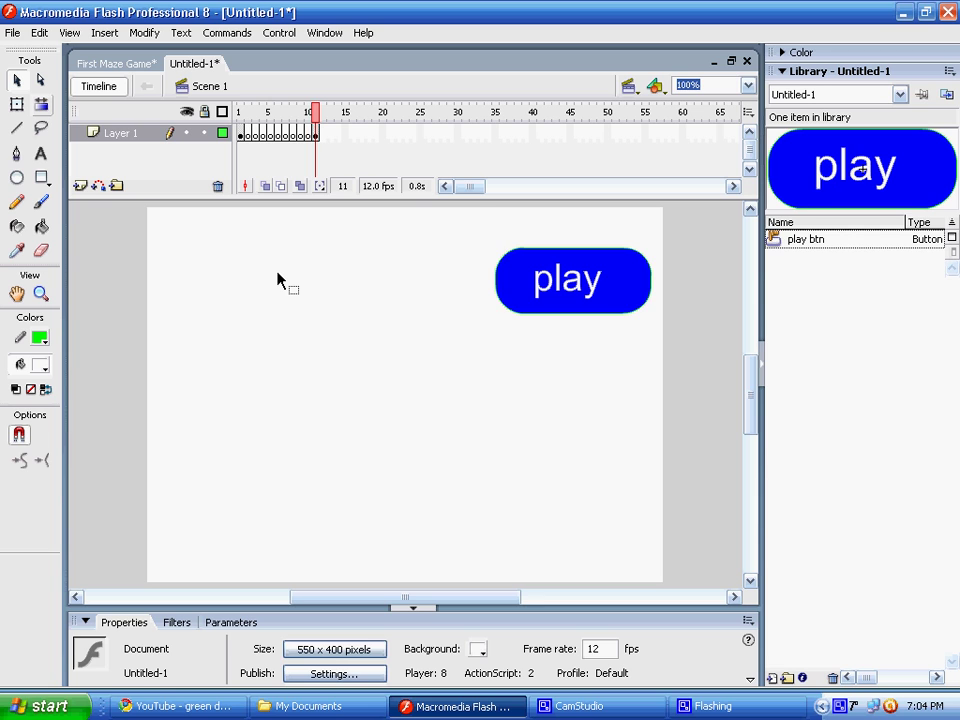
key(F7)
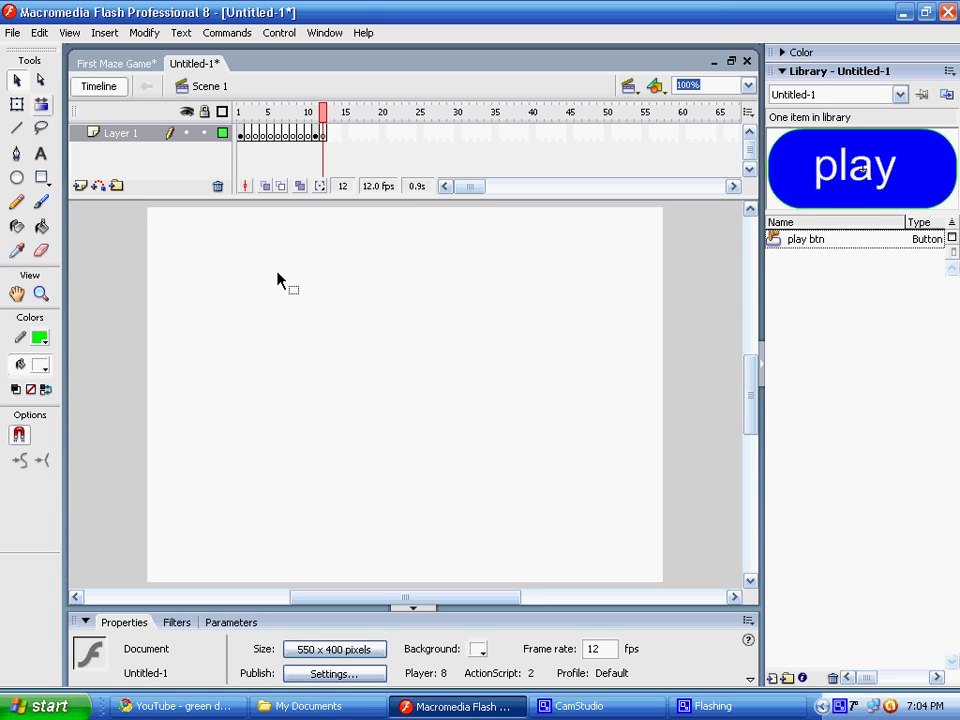
right_click(322, 133)
click(395, 184)
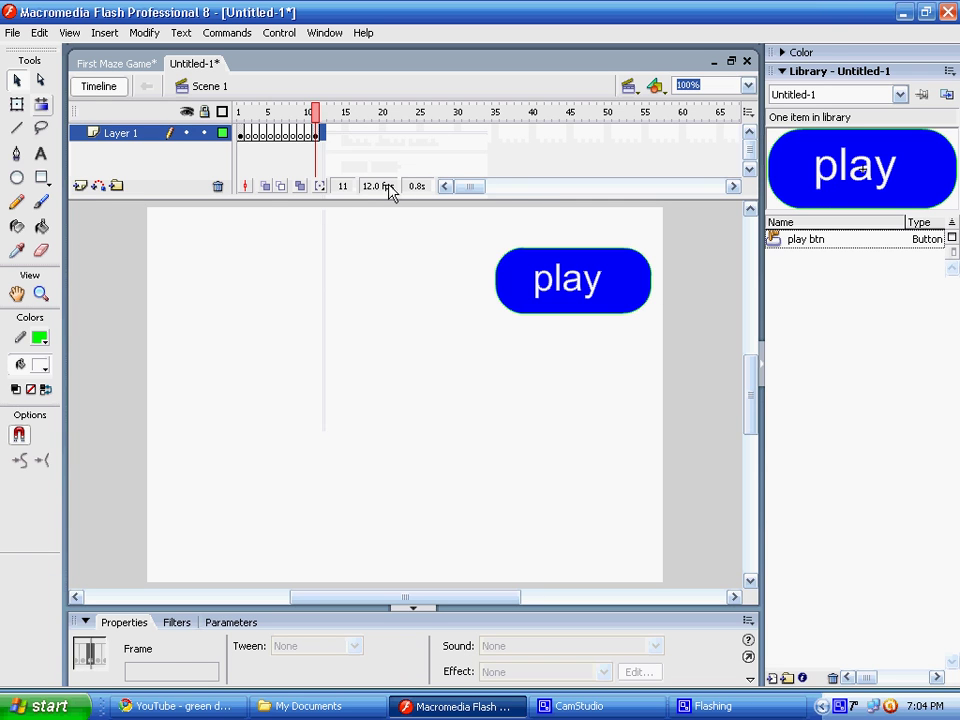
click(321, 135)
key(F6)
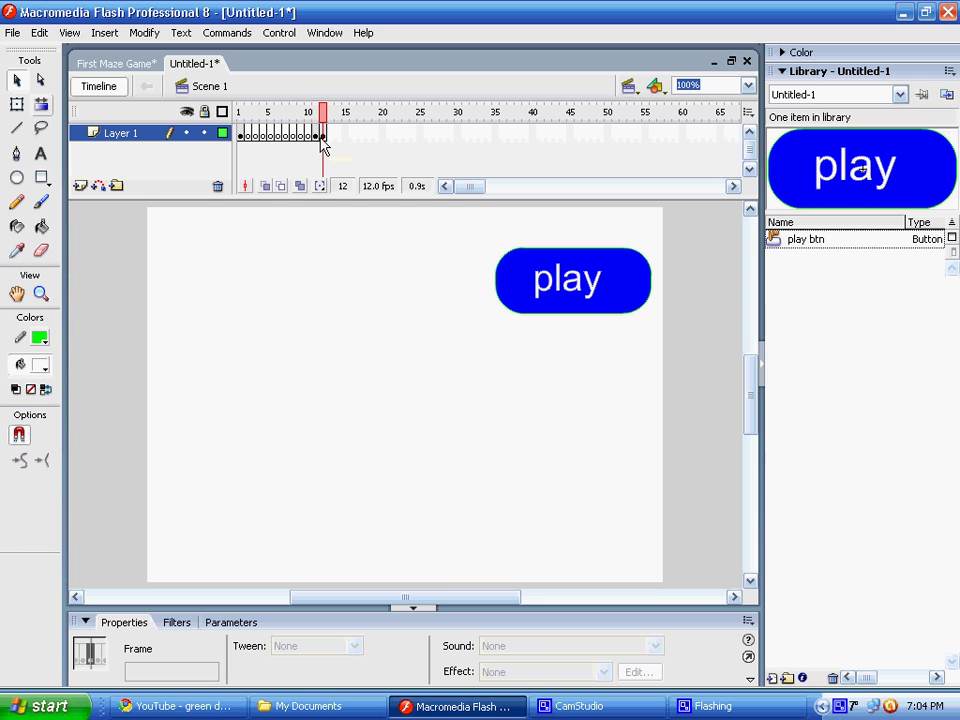
click(322, 135)
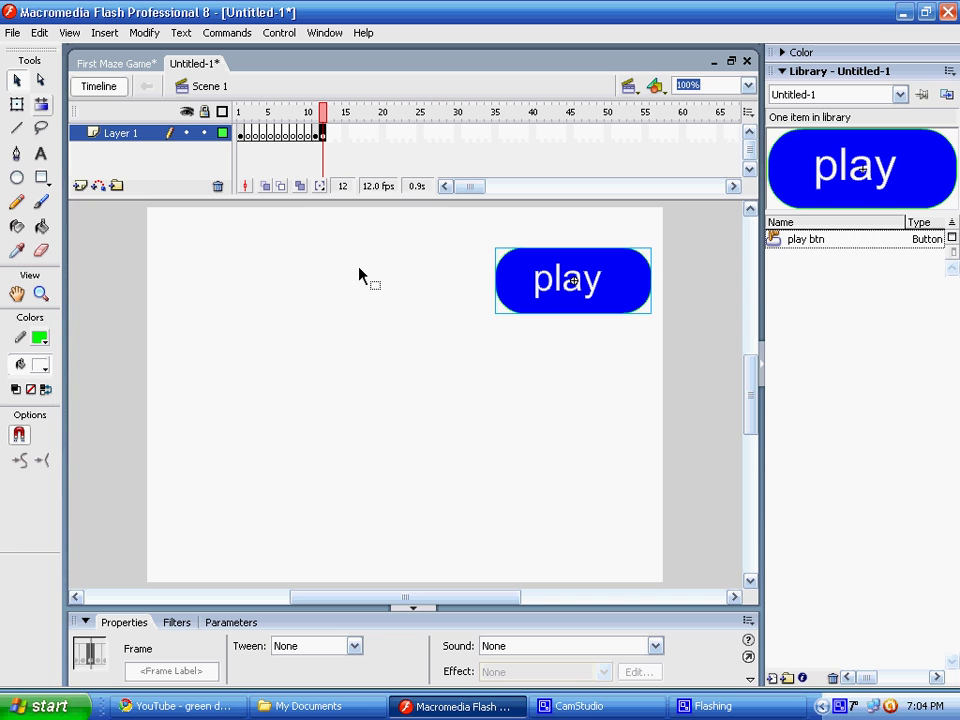
right_click(322, 139)
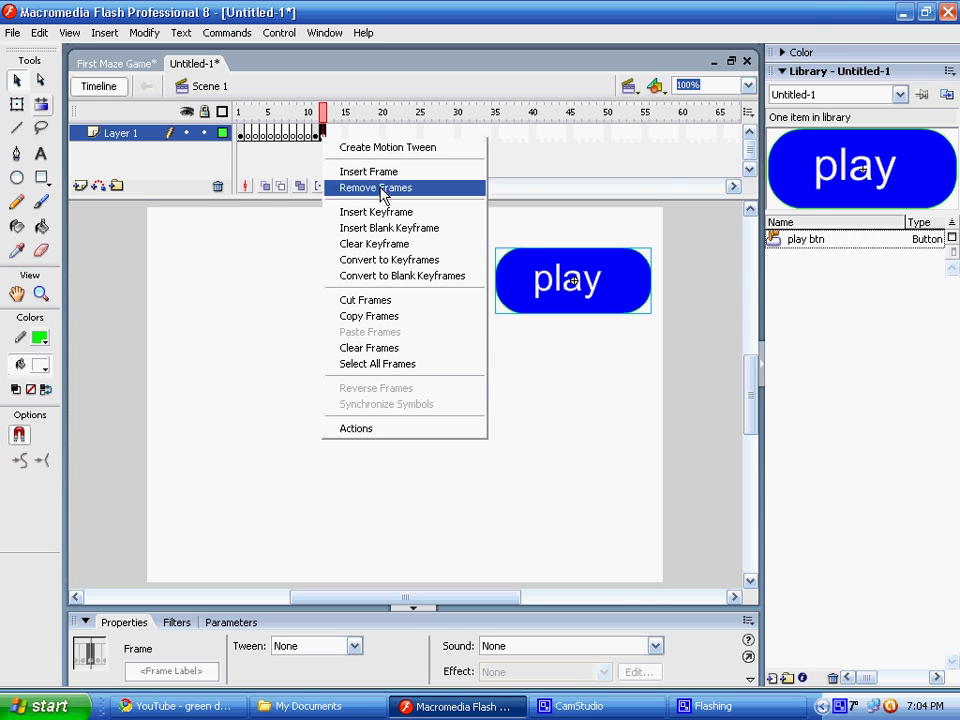
click(393, 188)
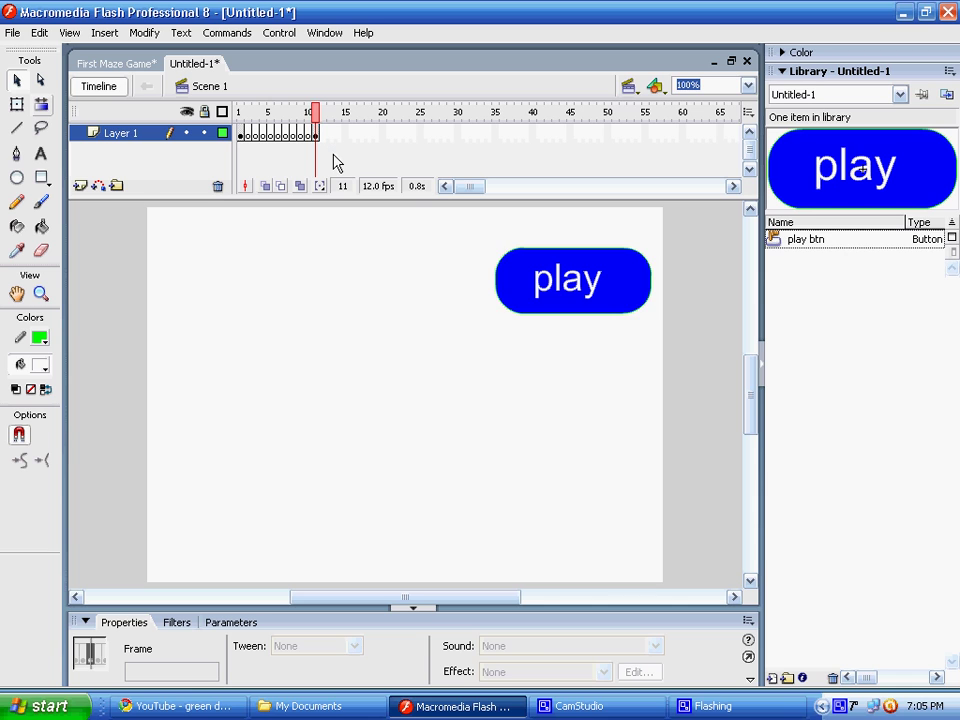
key(F7)
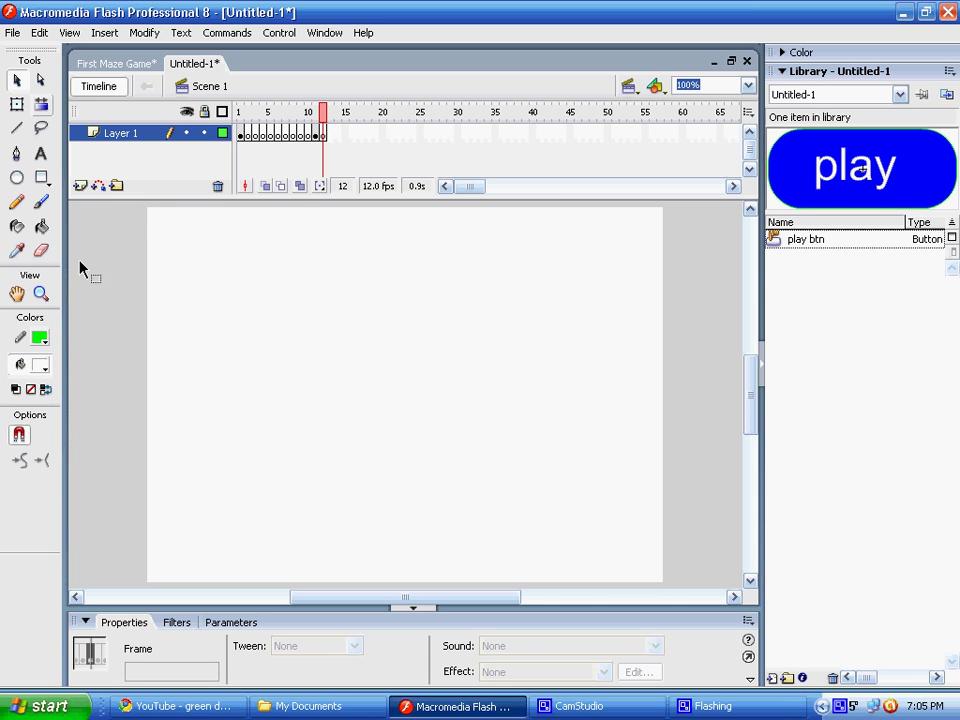
With onion skin on, draw green maze wall lines across frame 12, undoing stray lines.
click(266, 187)
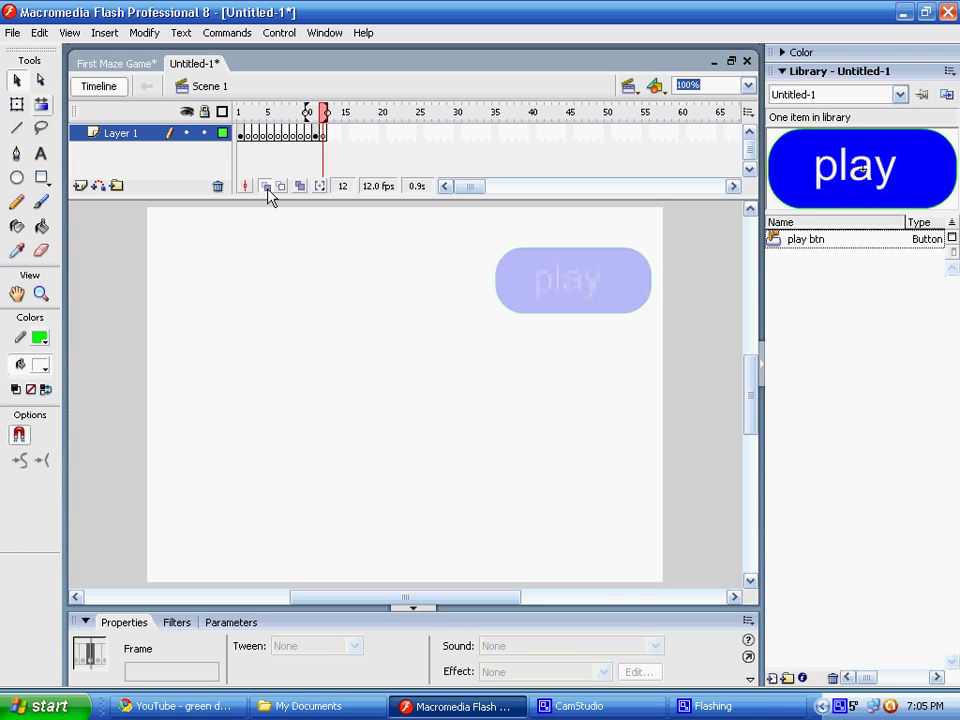
click(16, 127)
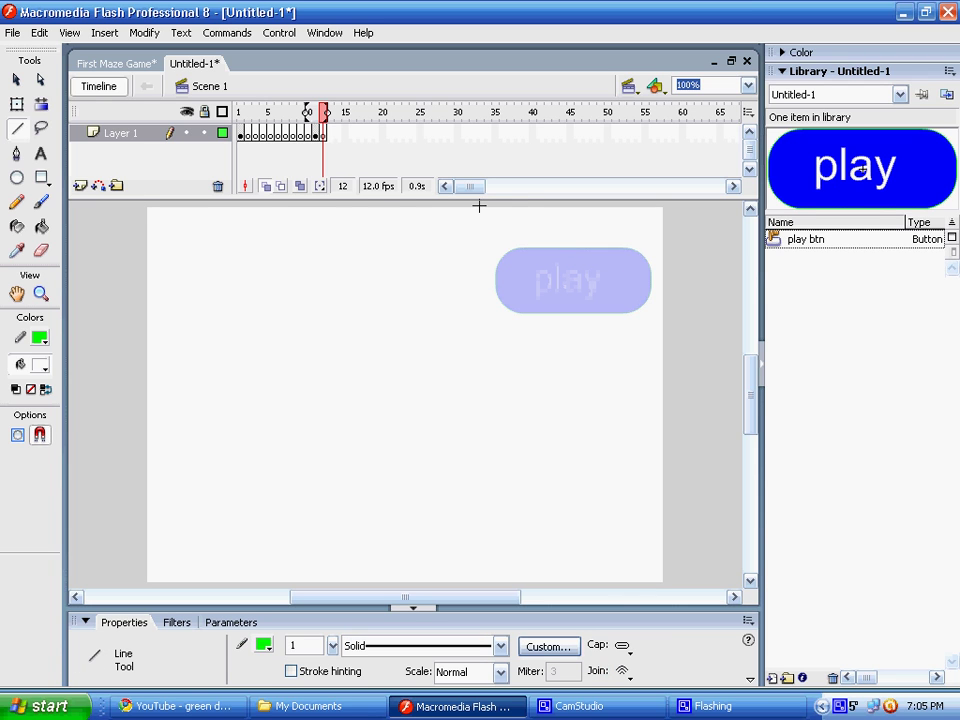
mouse_move(479, 206)
mouse_down()
mouse_move(479, 323)
mouse_move(371, 323)
mouse_move(416, 261)
mouse_move(435, 336)
mouse_move(411, 330)
mouse_move(431, 338)
mouse_up()
key(ctrl+z)
mouse_move(411, 281)
mouse_down()
mouse_move(503, 386)
mouse_move(662, 386)
mouse_up()
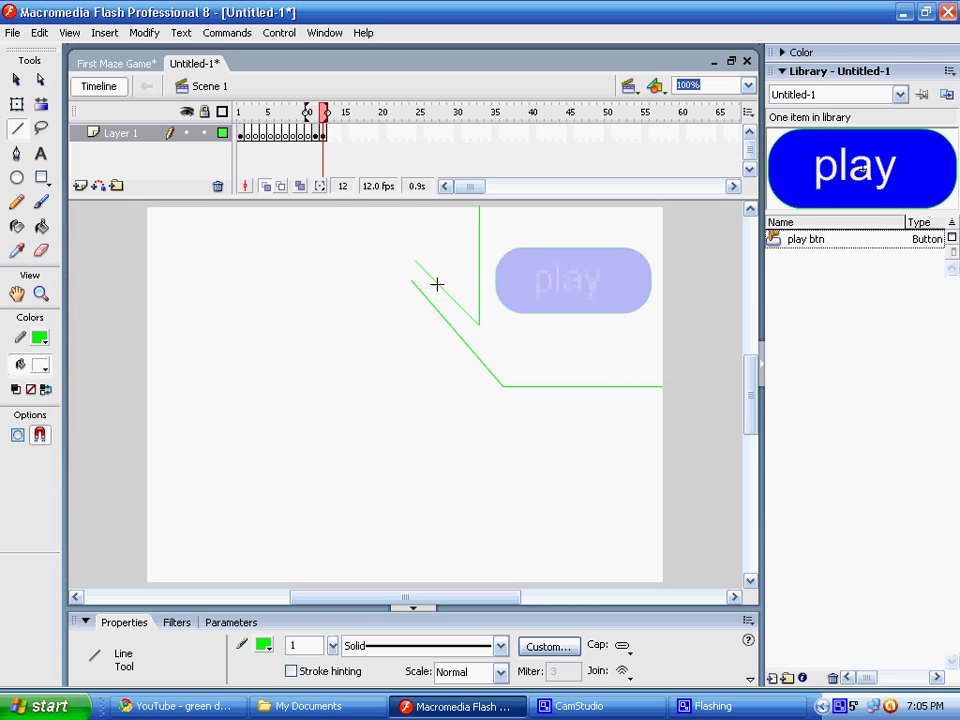
drag(411, 281, 313, 402)
drag(413, 260, 415, 262)
mouse_move(415, 262)
mouse_down()
mouse_move(216, 494)
mouse_move(578, 495)
mouse_up()
key(ctrl+z)
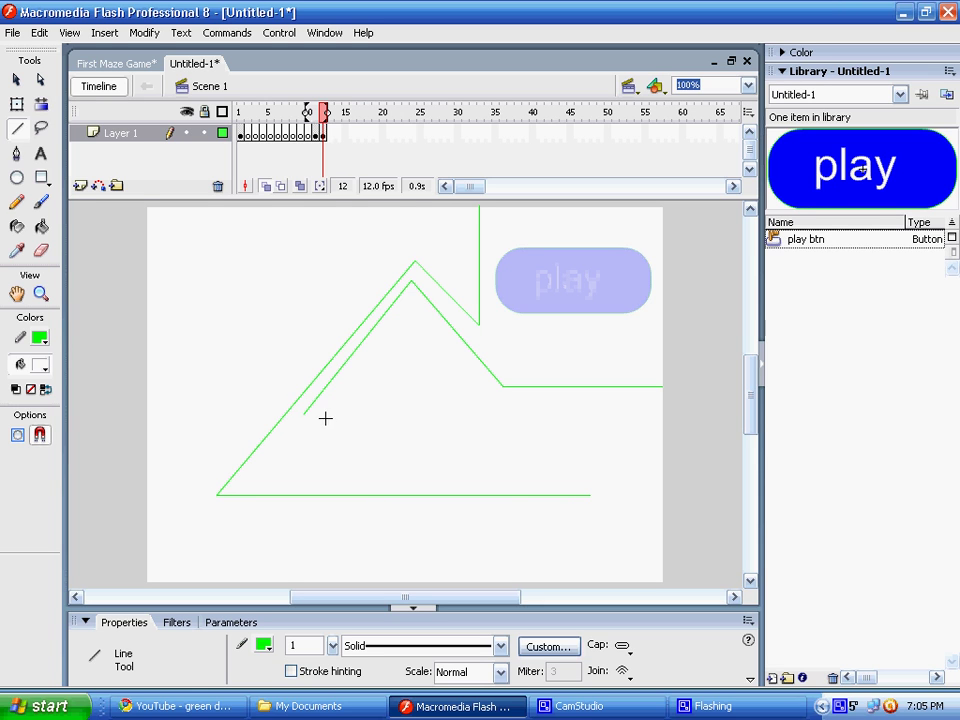
mouse_move(305, 414)
mouse_down()
mouse_move(566, 414)
mouse_move(663, 450)
mouse_up()
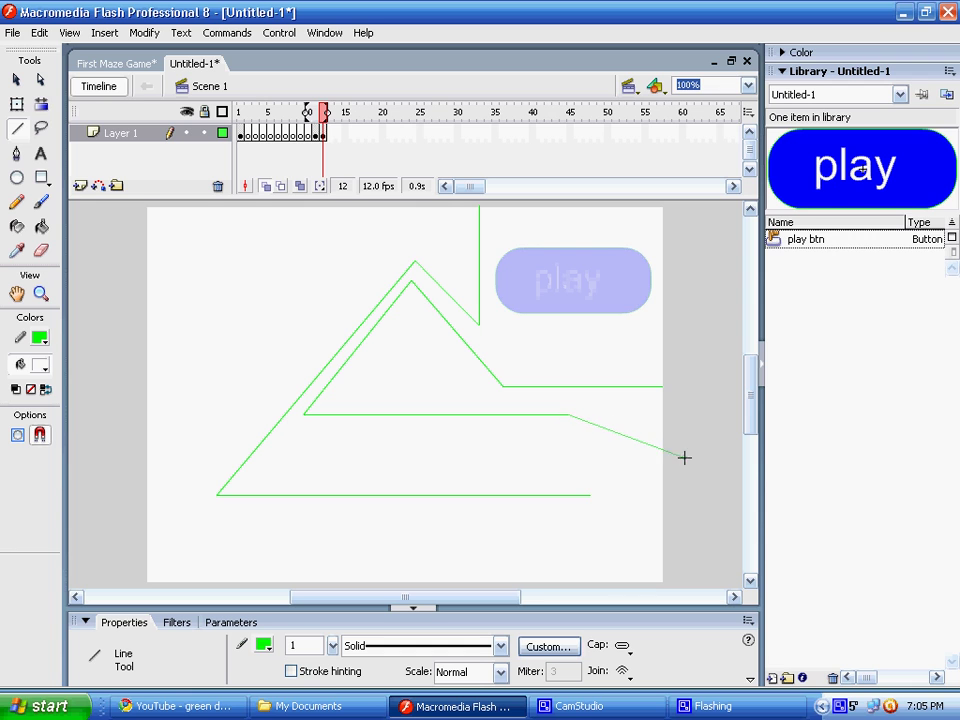
drag(591, 495, 592, 579)
Brush a small dark blue blob at the maze's lower-right opening.
click(41, 202)
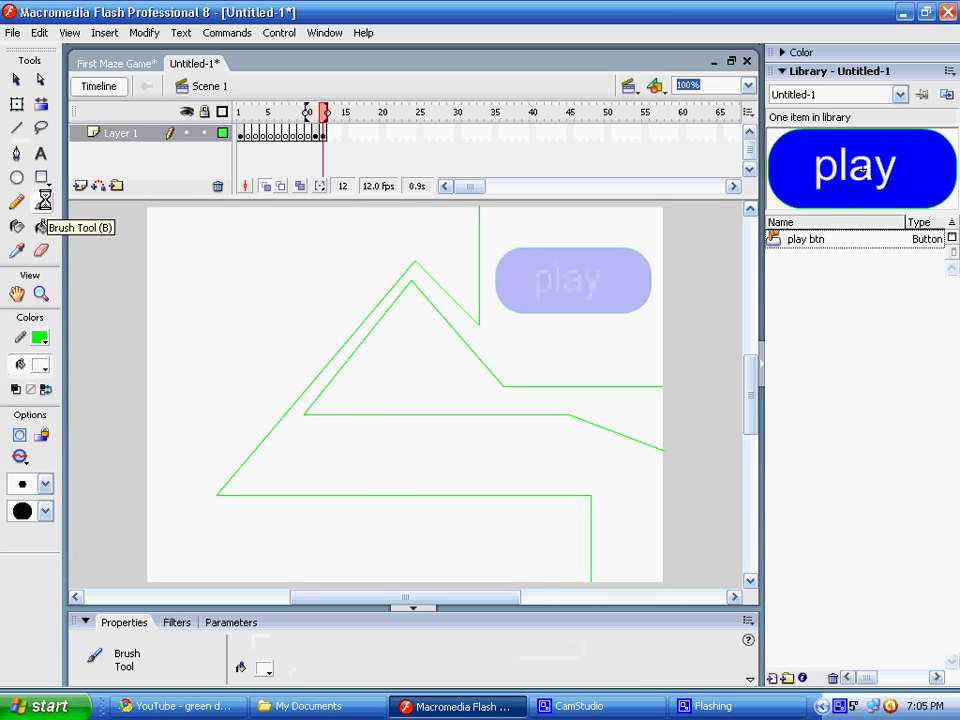
click(41, 367)
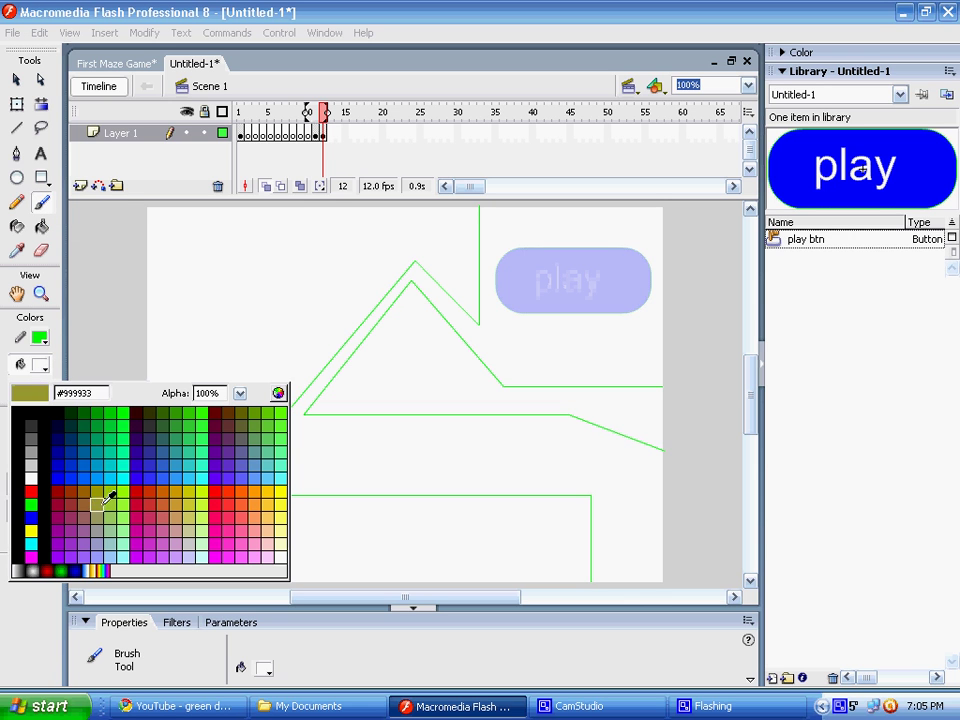
click(74, 571)
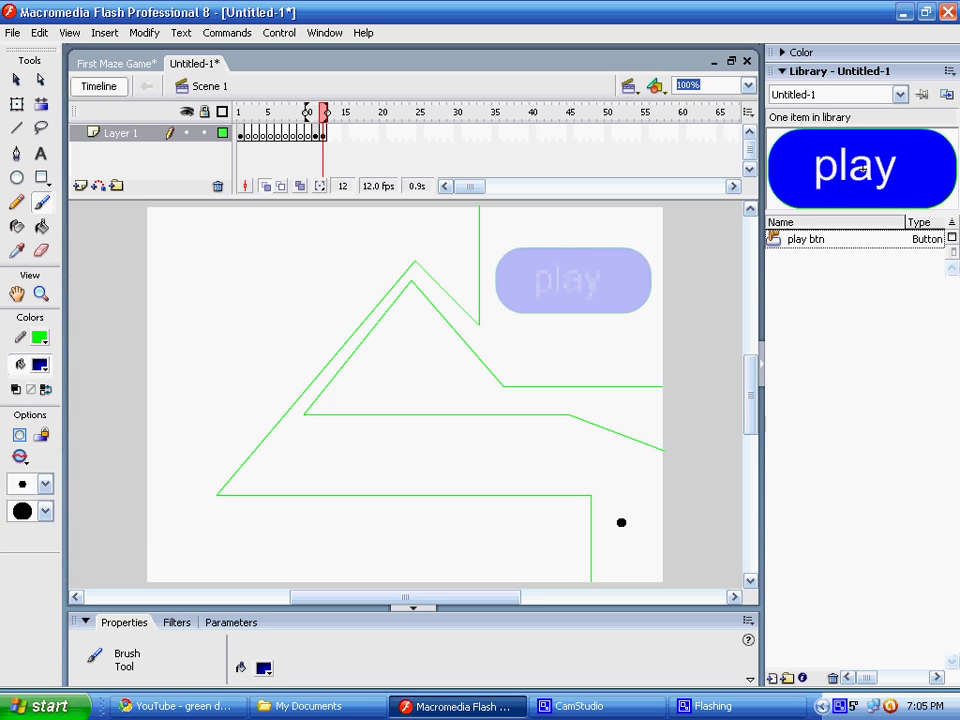
mouse_move(621, 522)
mouse_down()
mouse_move(615, 528)
mouse_move(627, 530)
mouse_up()
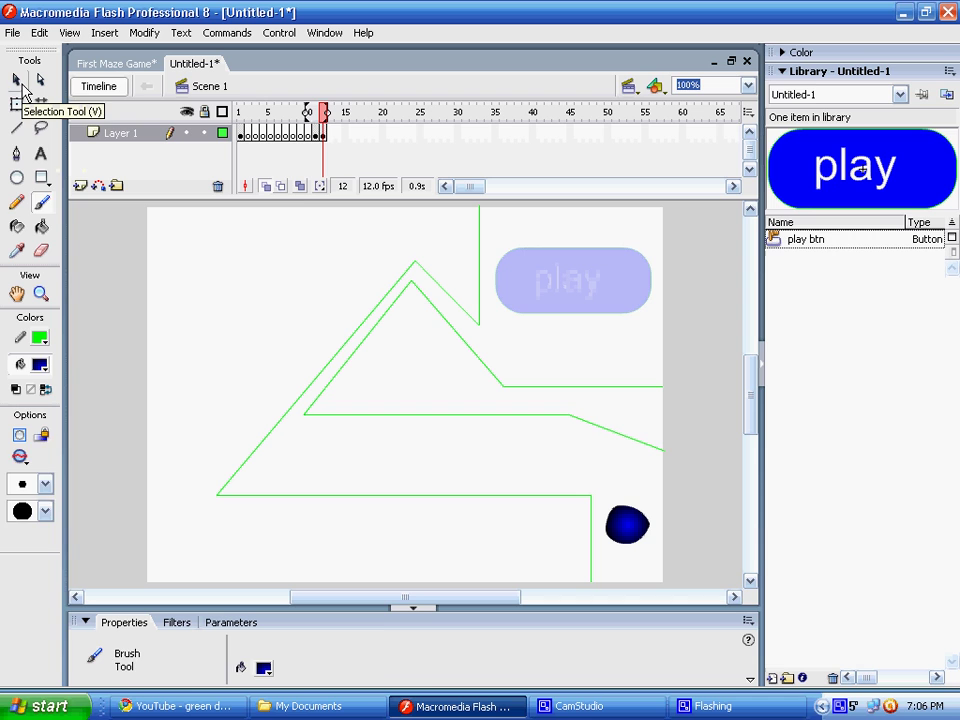
click(19, 82)
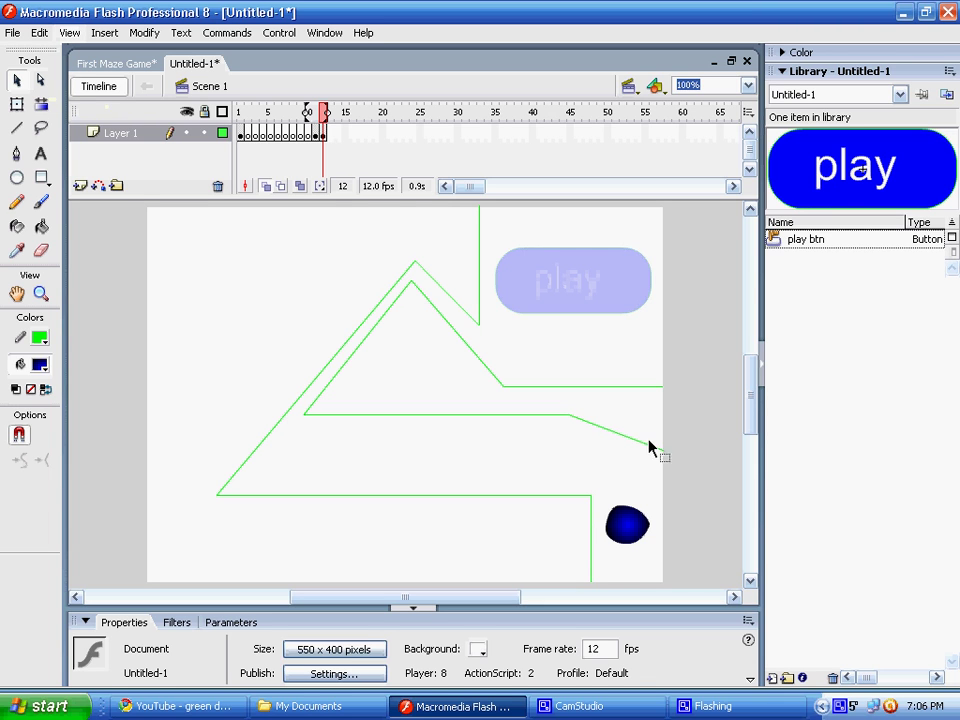
Convert the blue blob on frame 12 into a Button symbol named 'finish btn'.
click(636, 531)
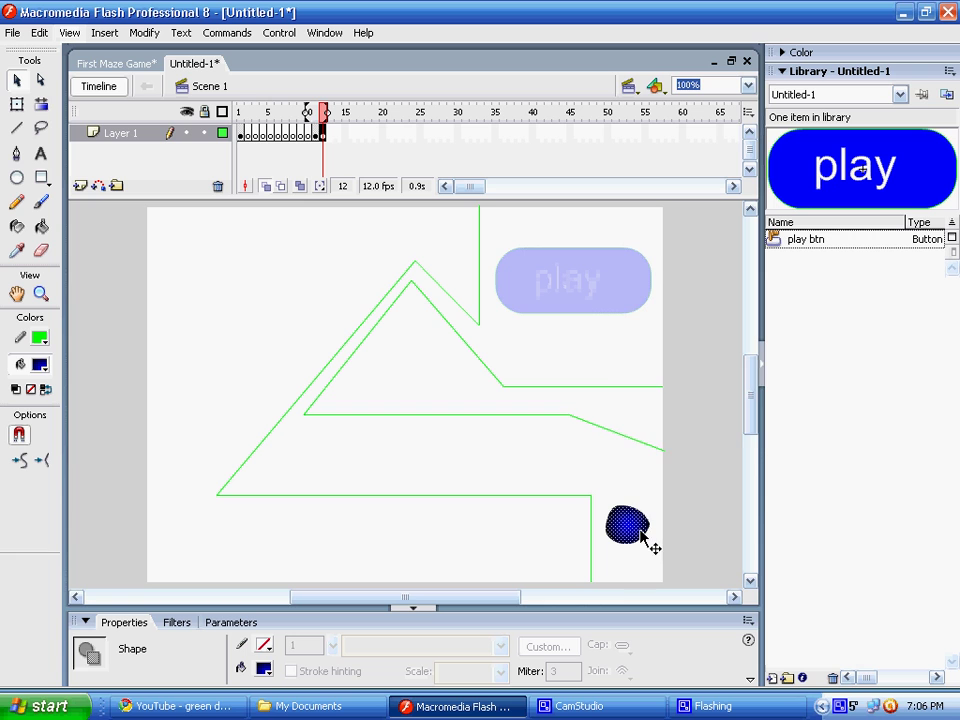
right_click(631, 519)
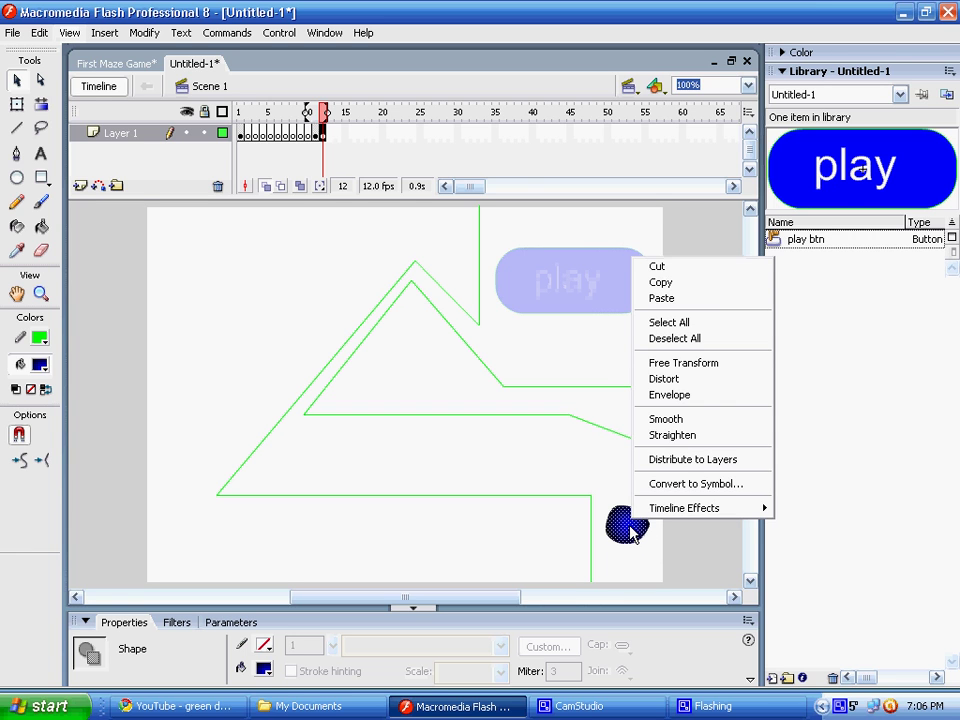
click(659, 484)
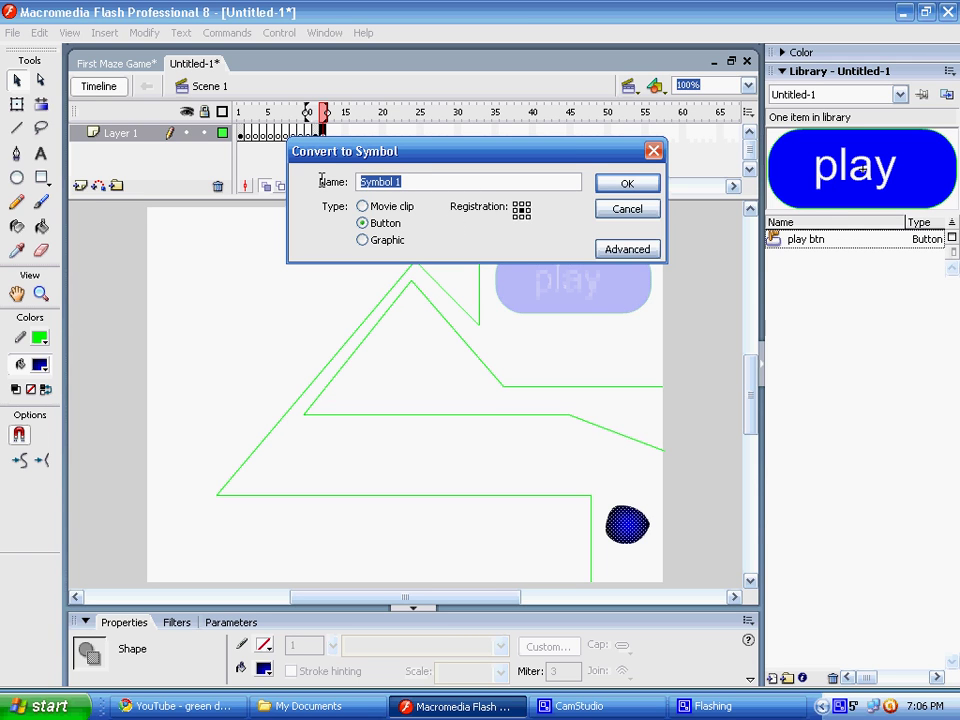
text(finish btn)
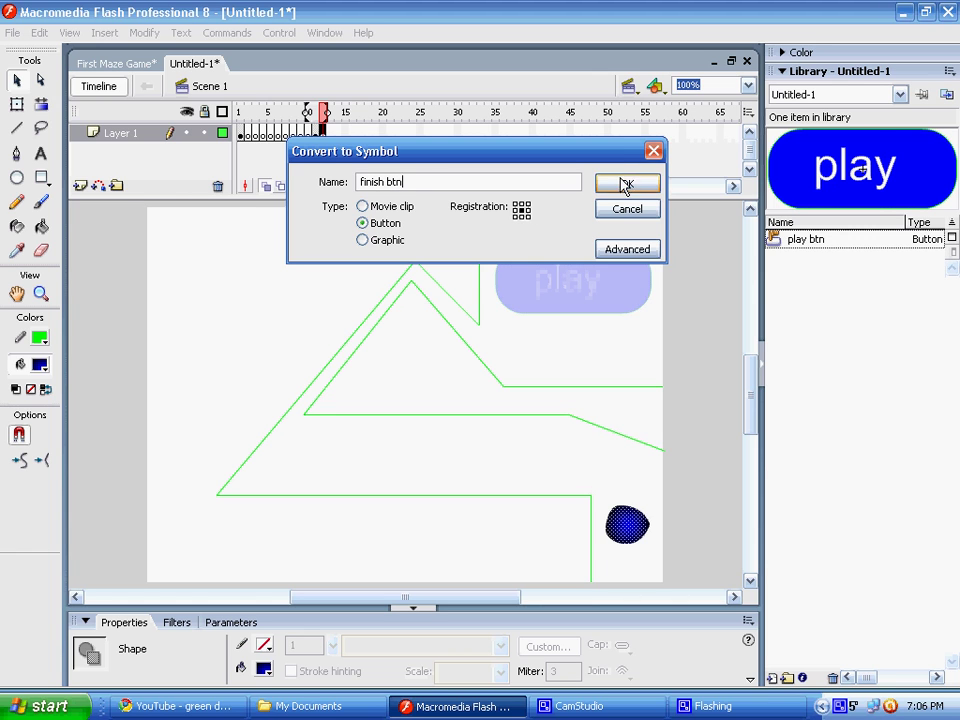
click(626, 184)
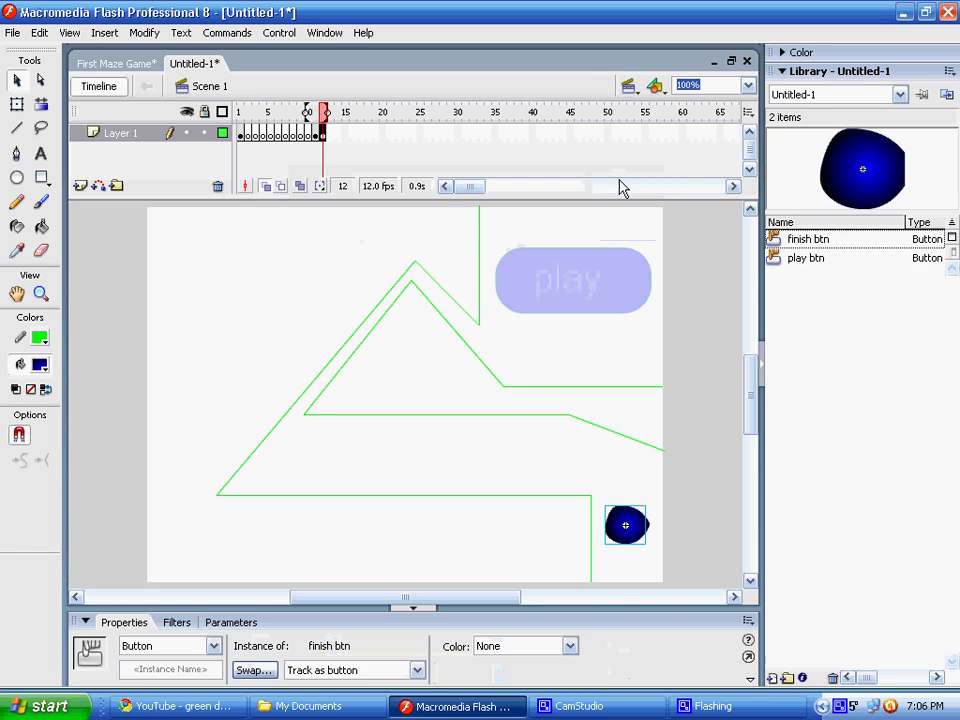
Switch to the First Maze Game document and step to its maze frame 12.
right_click(640, 536)
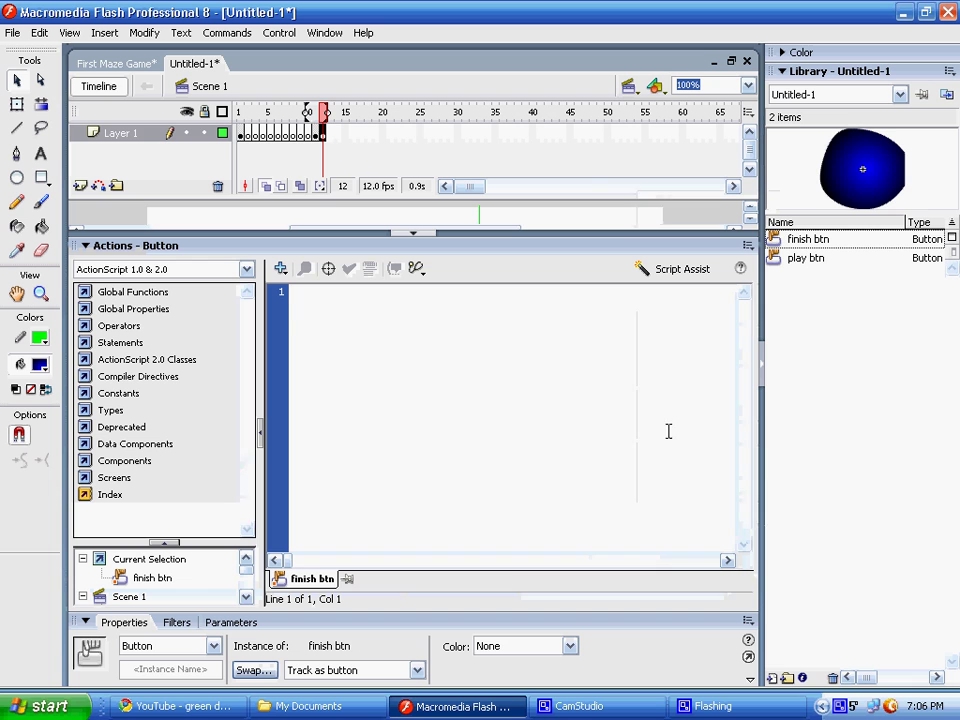
click(95, 60)
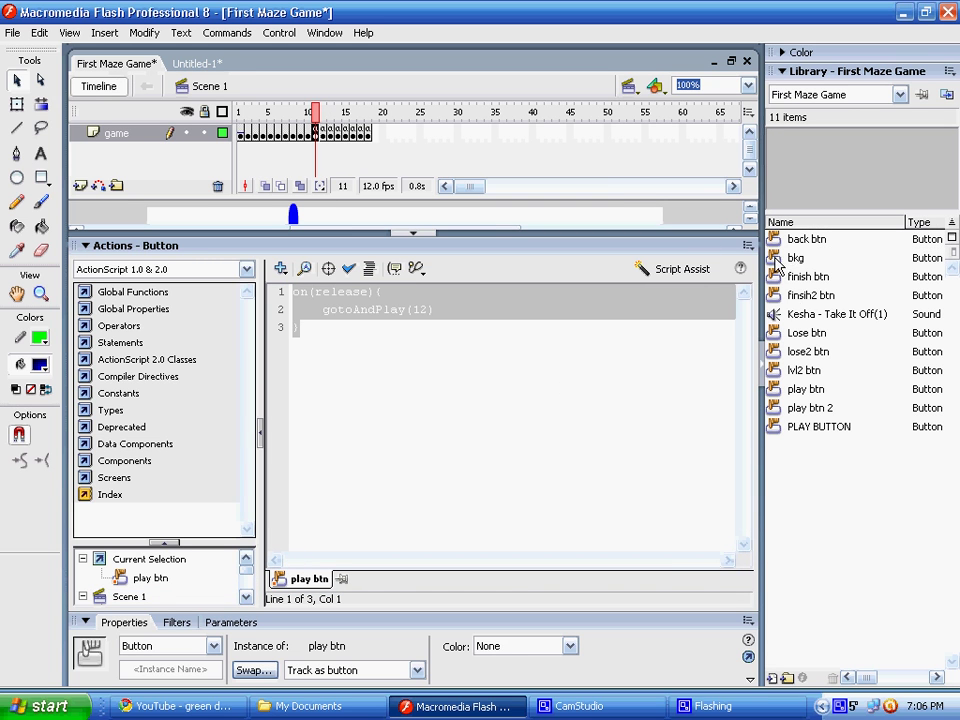
click(748, 245)
click(565, 708)
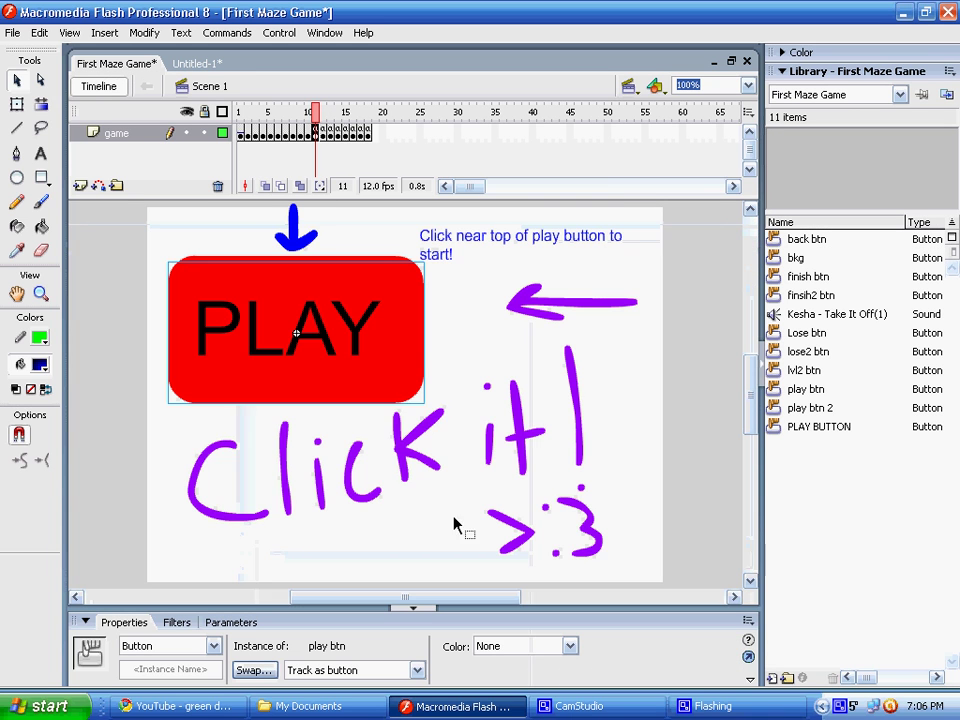
key(period)
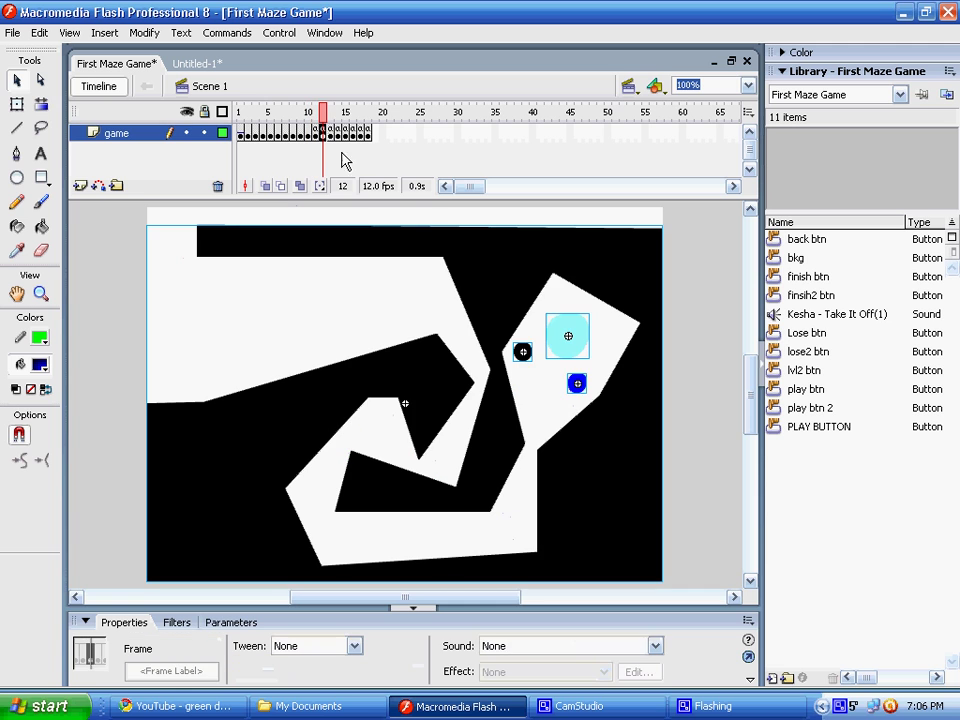
Copy the cyan finish button's entire rollOver script, then close the Actions panel.
click(595, 358)
click(563, 352)
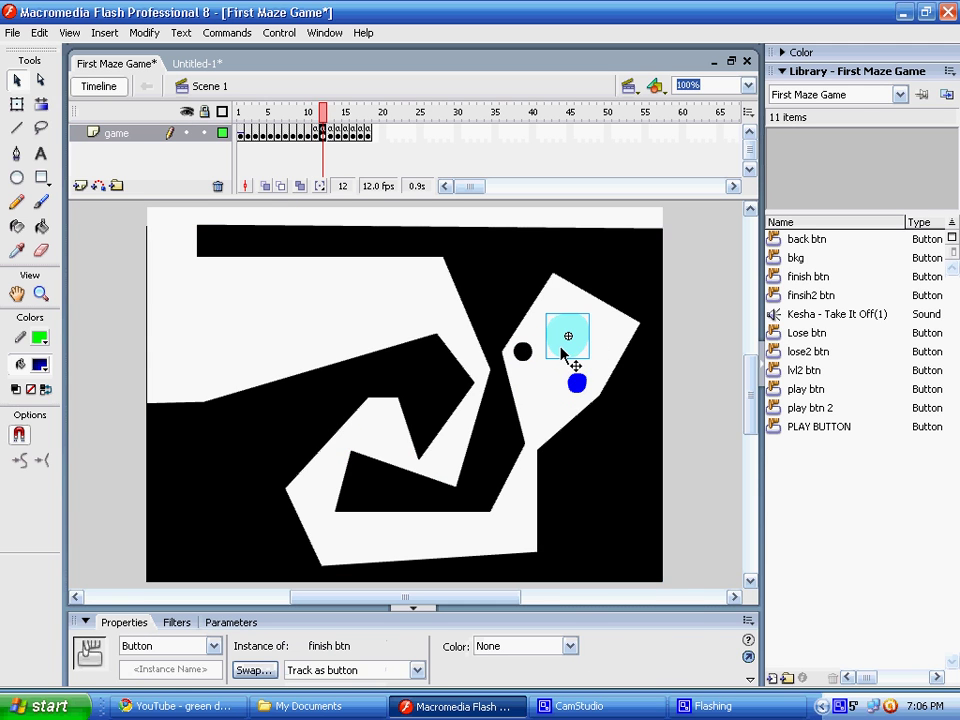
right_click(562, 348)
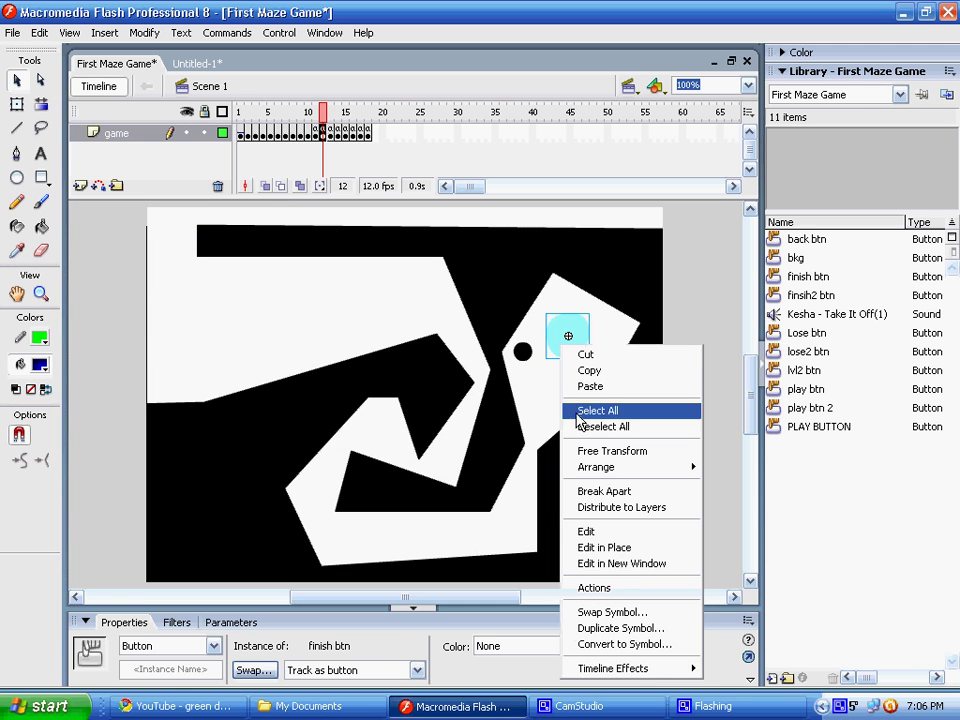
click(621, 587)
key(ctrl+a)
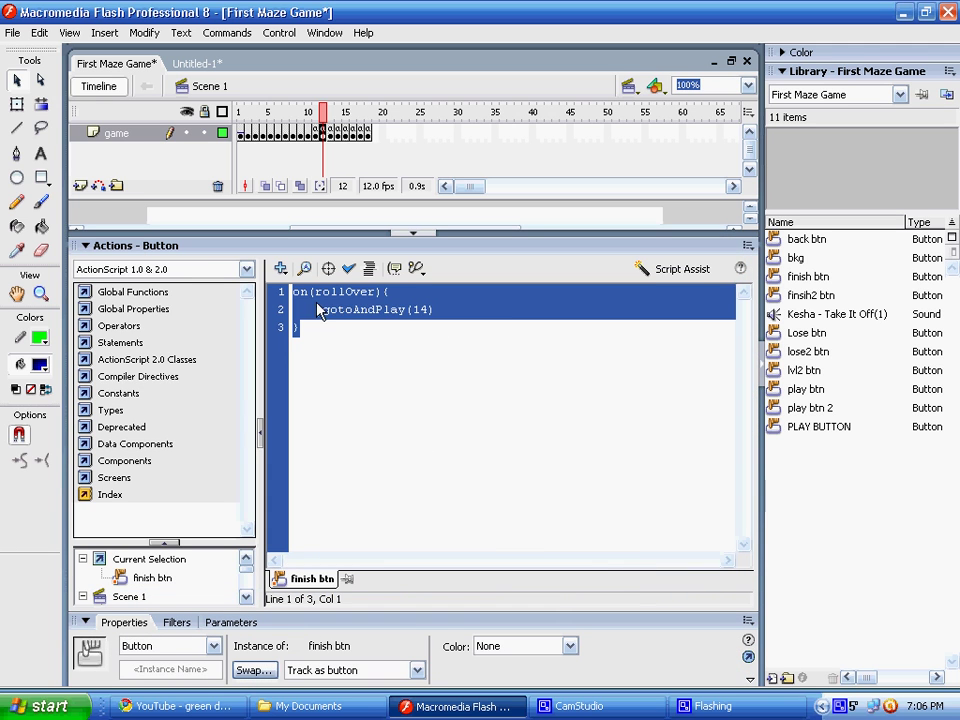
right_click(318, 310)
click(355, 372)
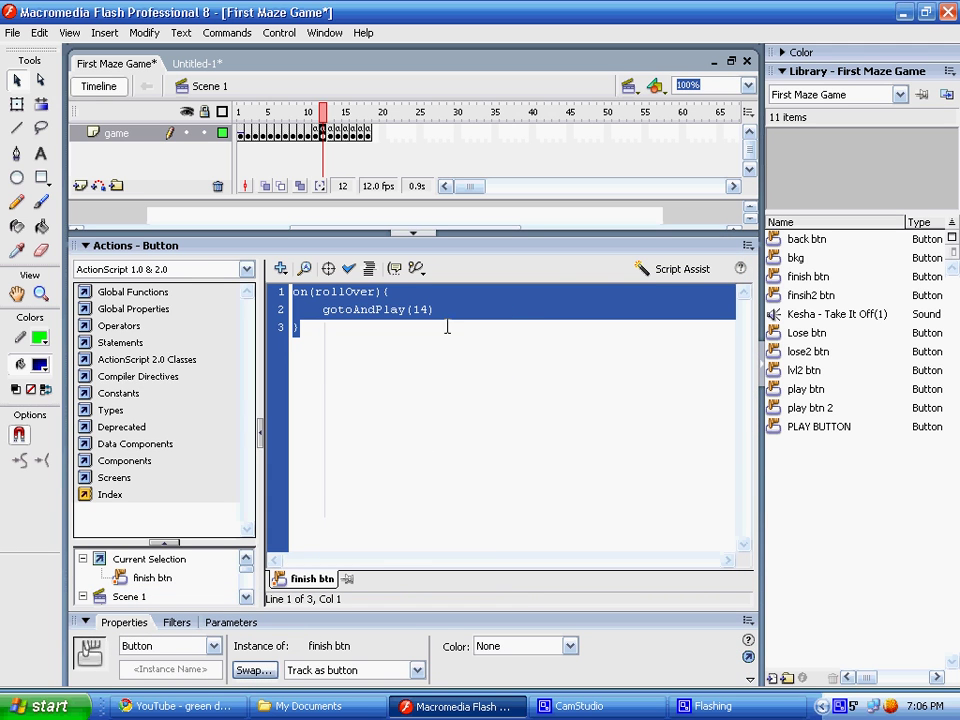
click(747, 245)
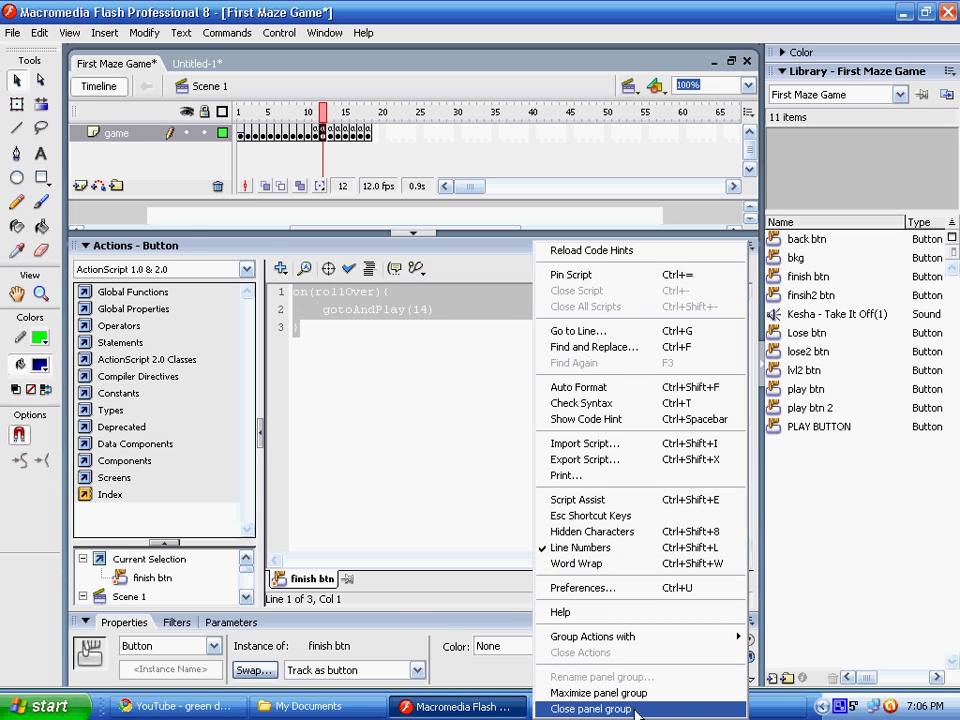
click(590, 708)
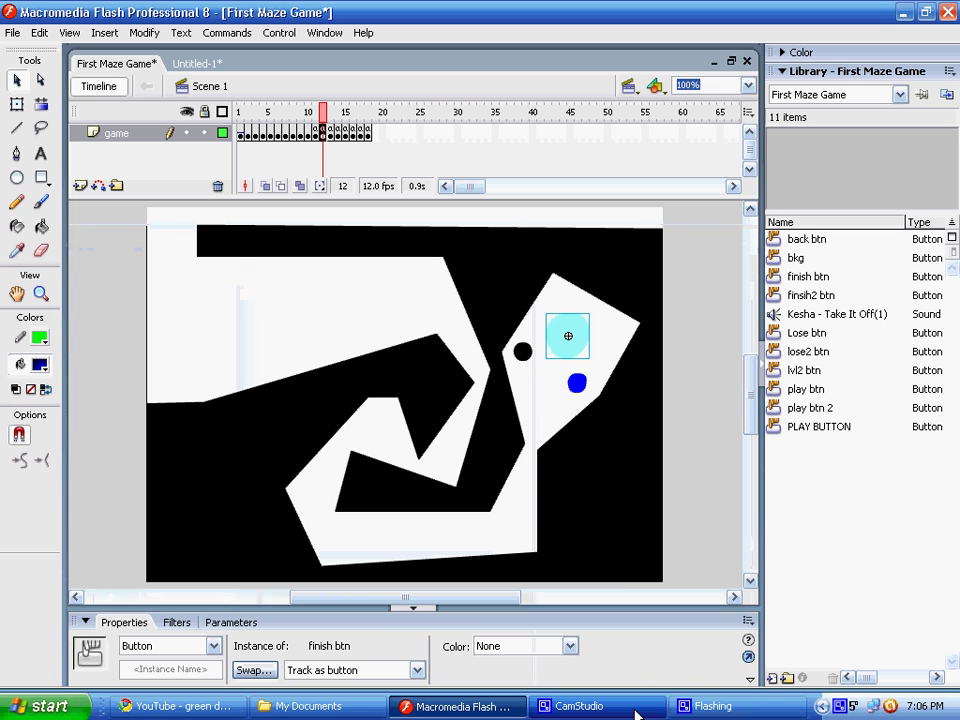
View the Lose button's script, then close the Actions panel group.
click(581, 393)
right_click(582, 396)
click(640, 295)
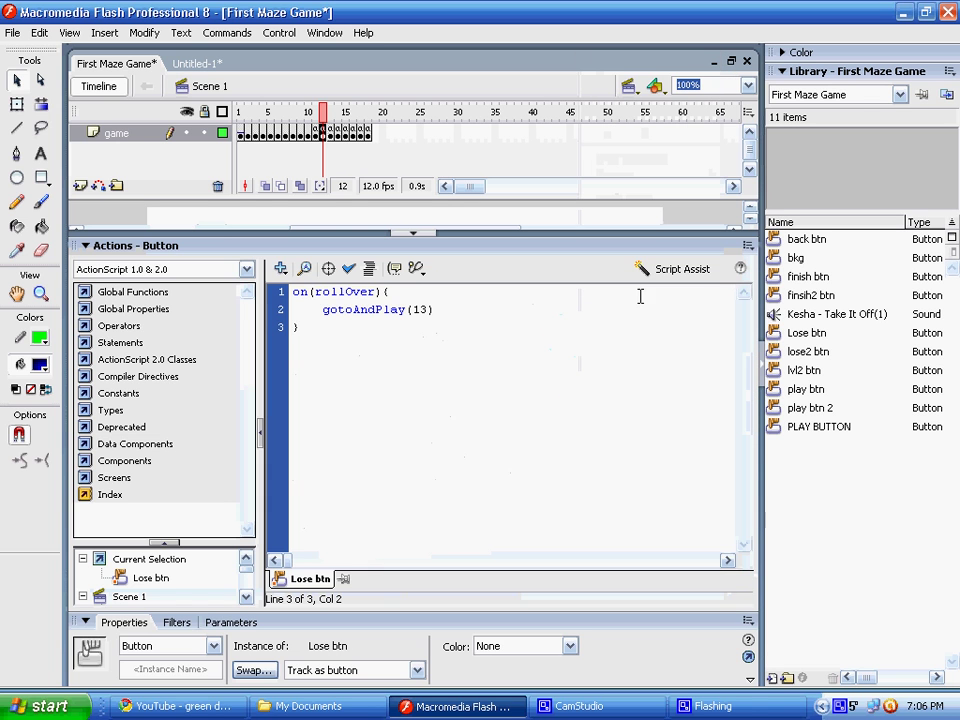
click(747, 245)
click(597, 707)
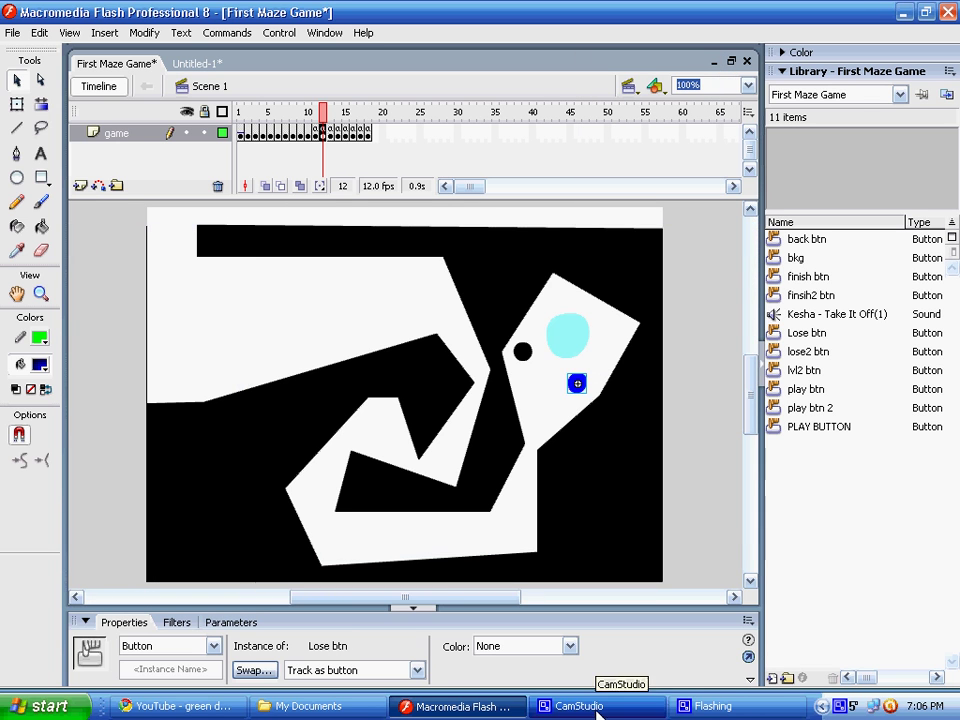
In Untitled-1, paste the rollover script onto the blue finish ball, changed to gotoAndPlay(13).
click(196, 64)
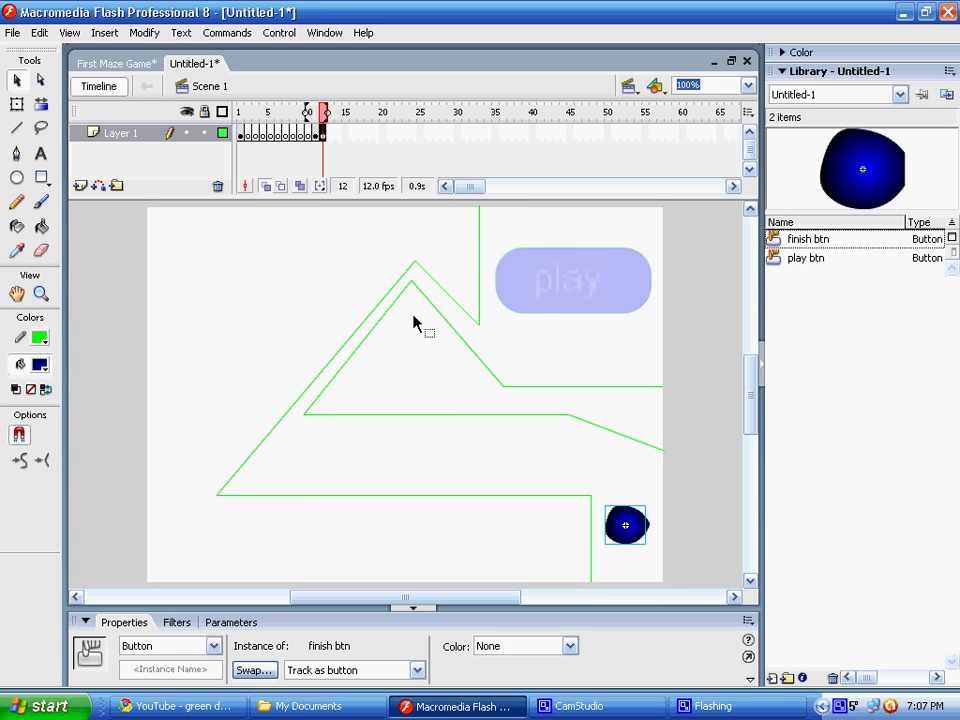
right_click(624, 535)
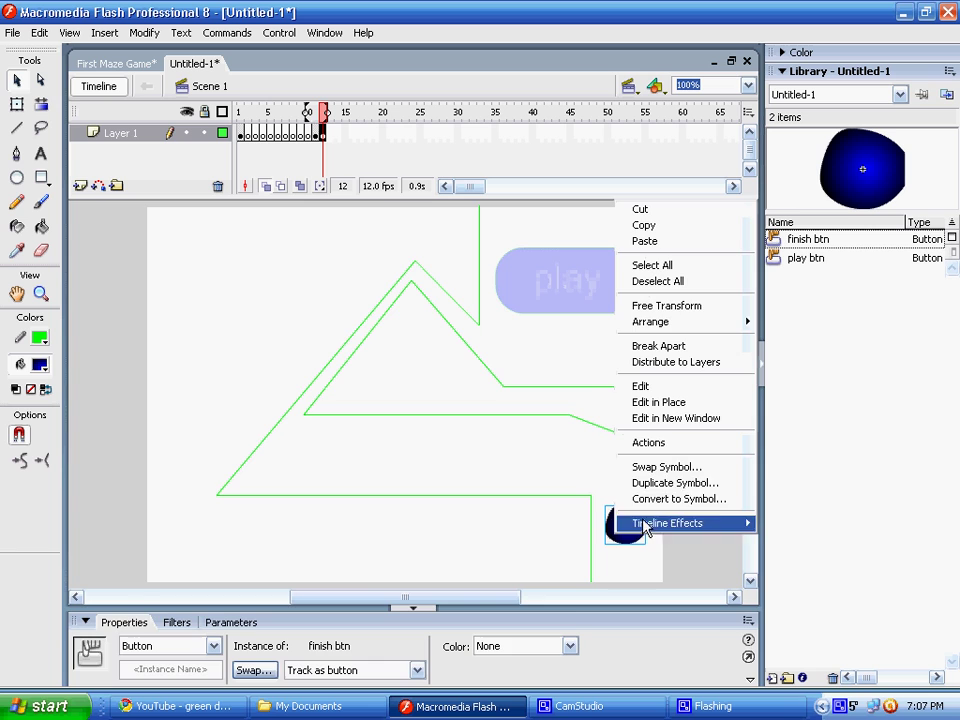
click(672, 442)
right_click(378, 342)
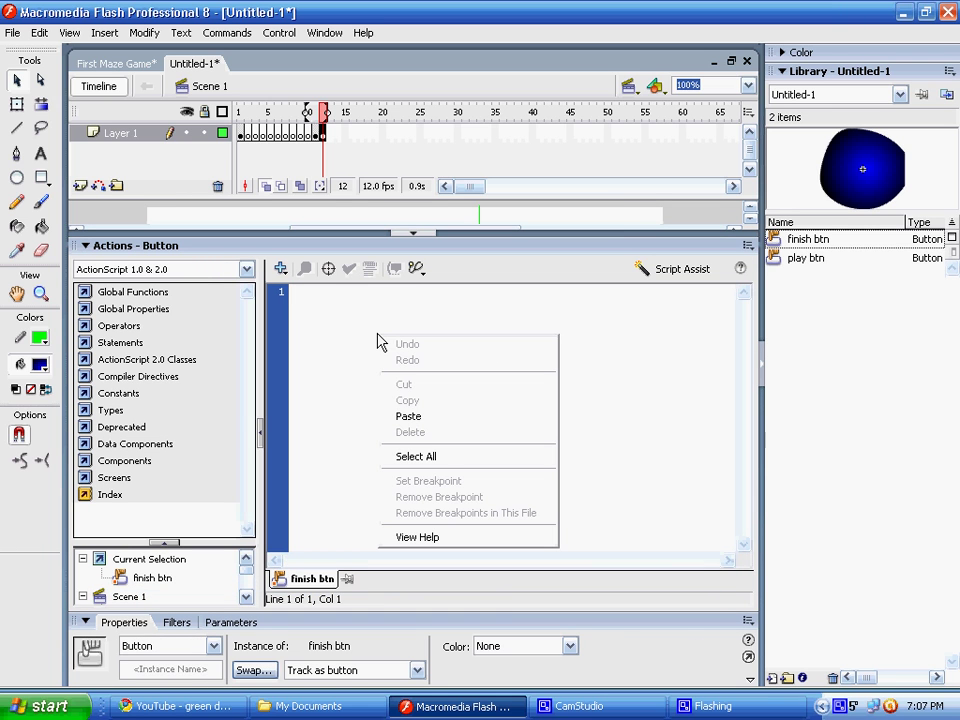
click(411, 422)
click(452, 313)
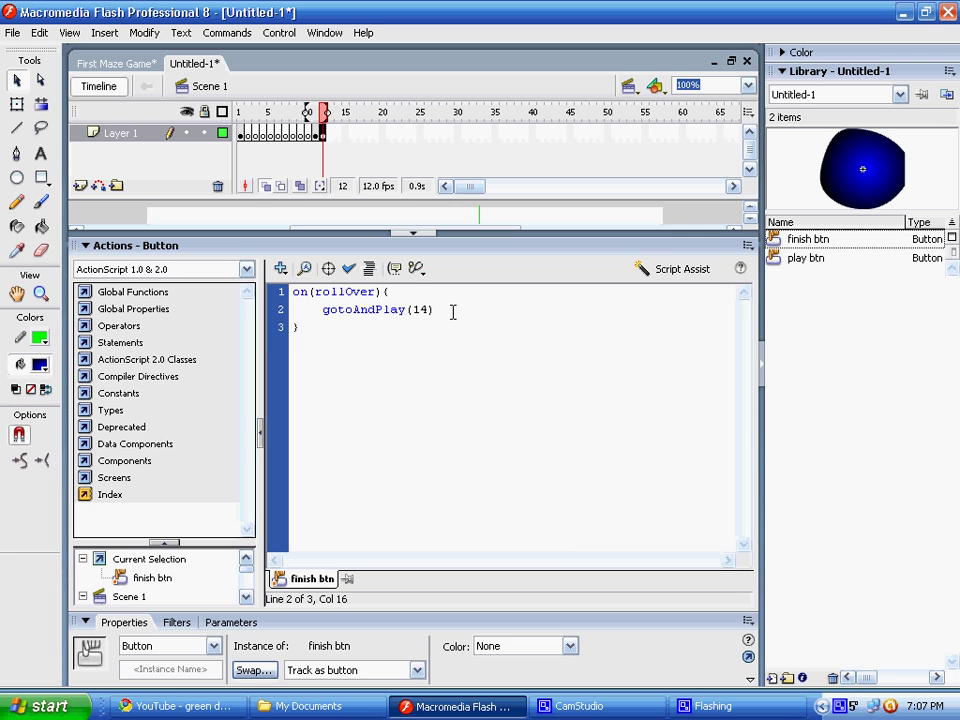
text(3)
Walk through the on(rollOver) code, remove the brace indent, and close the Actions panel.
drag(292, 291, 310, 291)
click(310, 291)
drag(315, 291, 345, 291)
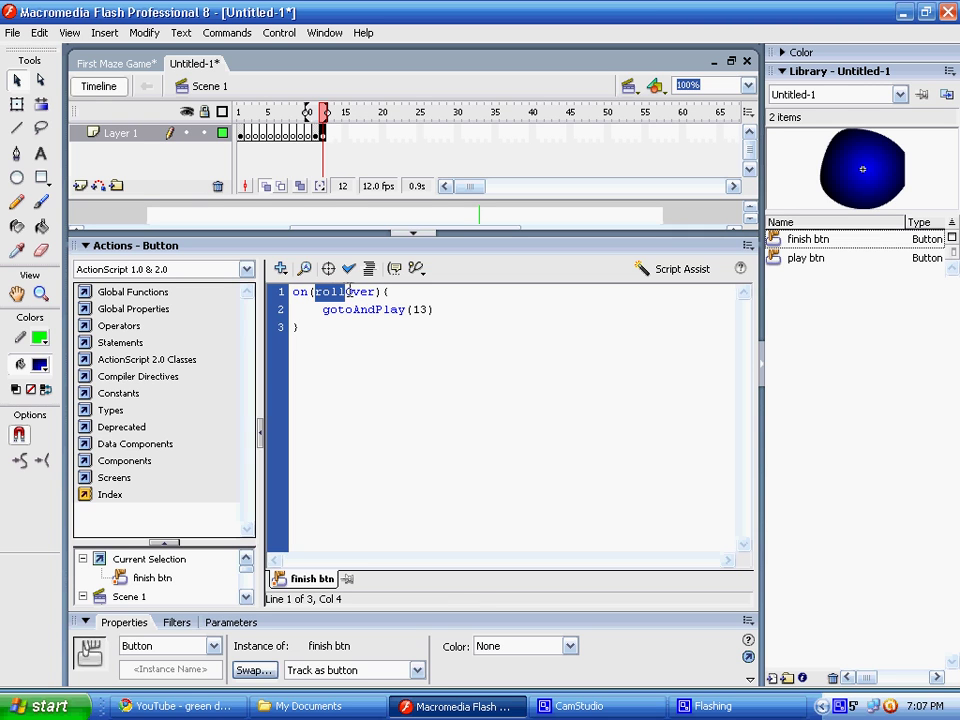
click(346, 291)
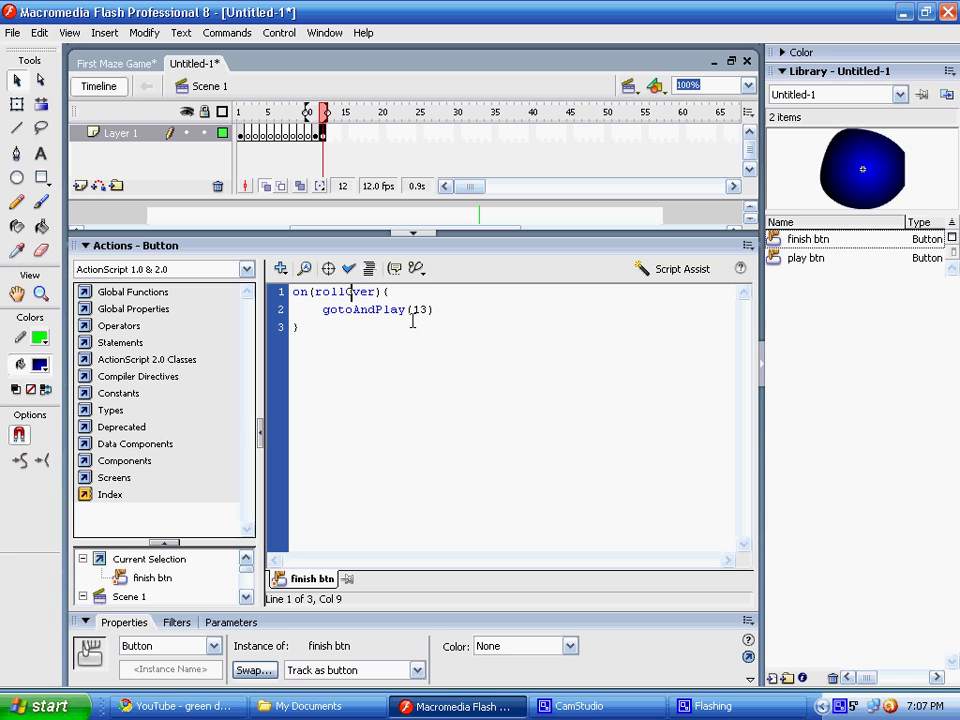
click(465, 309)
key(BackSpace)
key(BackSpace)
click(747, 245)
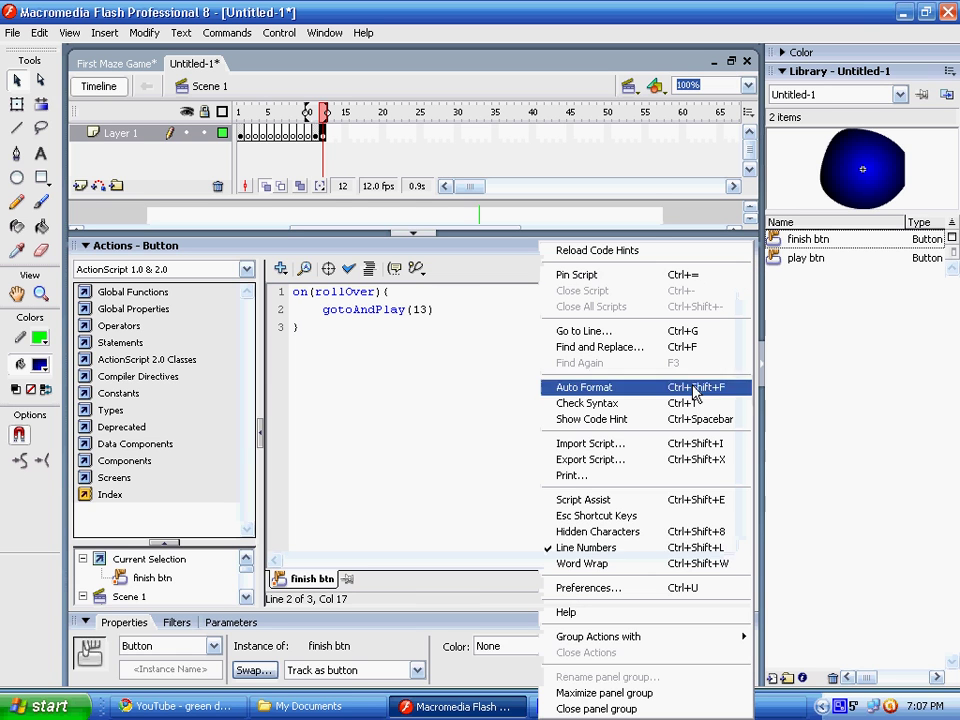
click(582, 710)
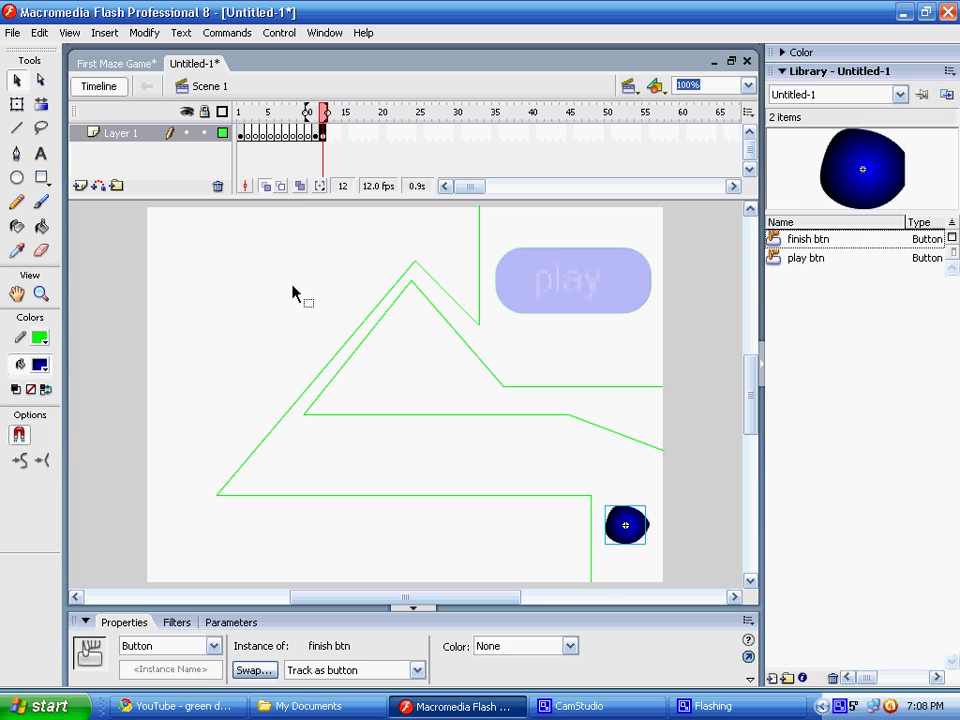
Insert a blank keyframe at frame 13 and choose the Brush tool with purple fill.
key(F7)
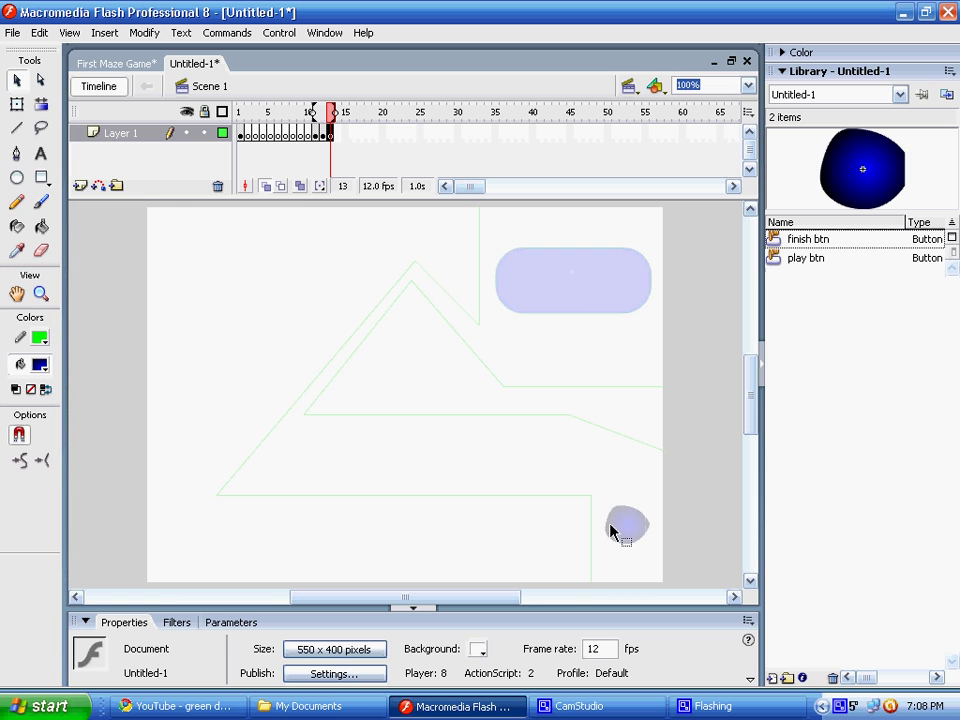
click(41, 202)
click(40, 366)
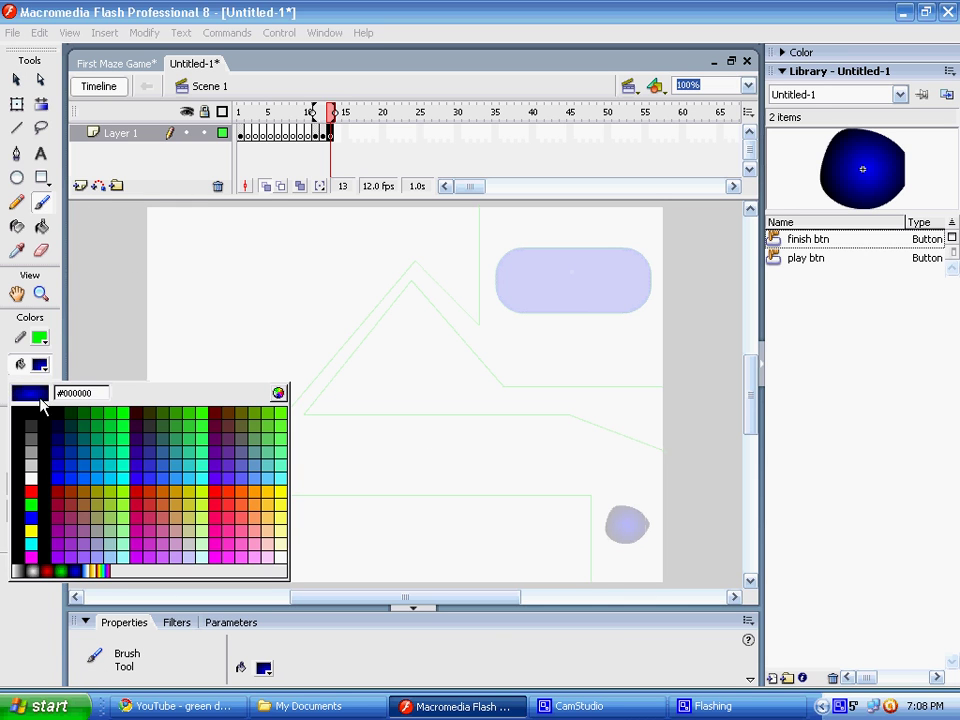
click(64, 550)
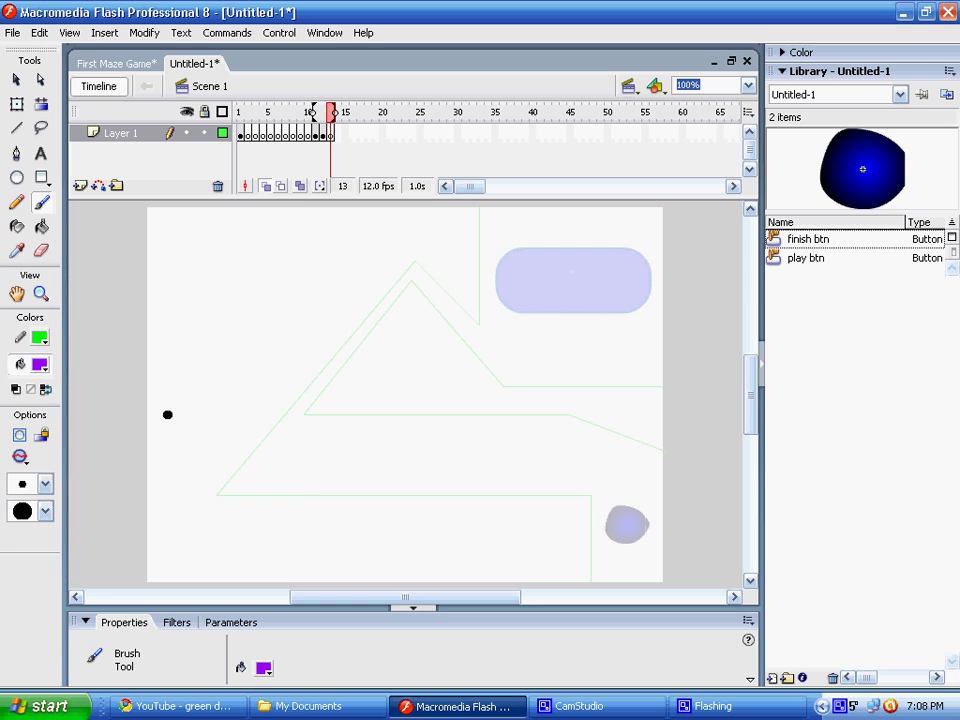
Brush 'You Win!' in large purple freehand letters across the stage.
drag(170, 240, 220, 383)
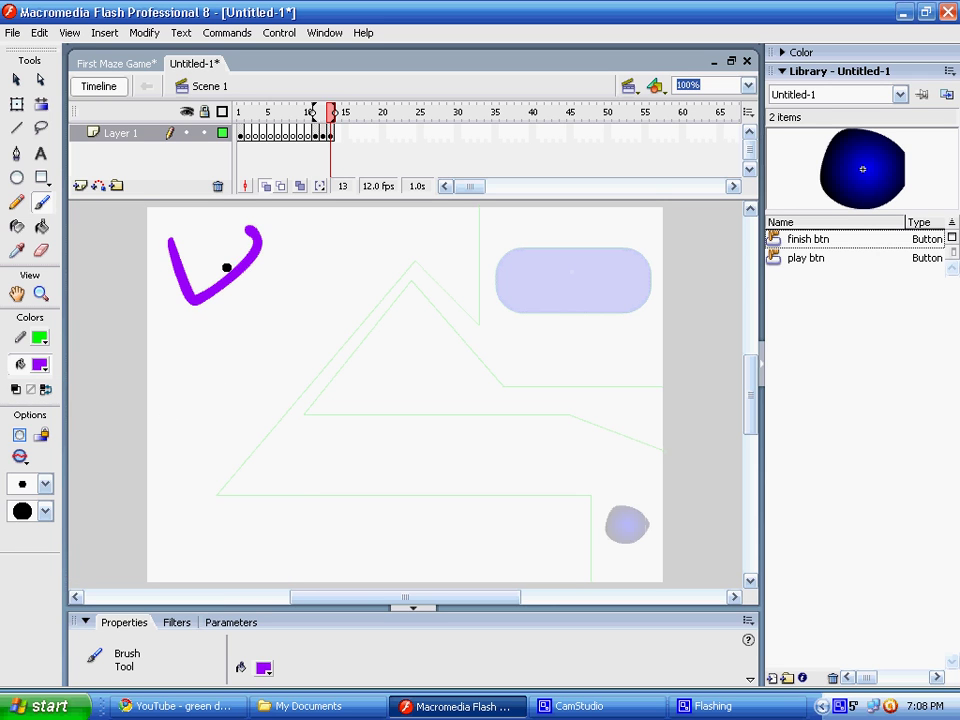
mouse_move(278, 266)
mouse_down()
mouse_move(246, 345)
mouse_move(290, 262)
mouse_move(376, 252)
mouse_up()
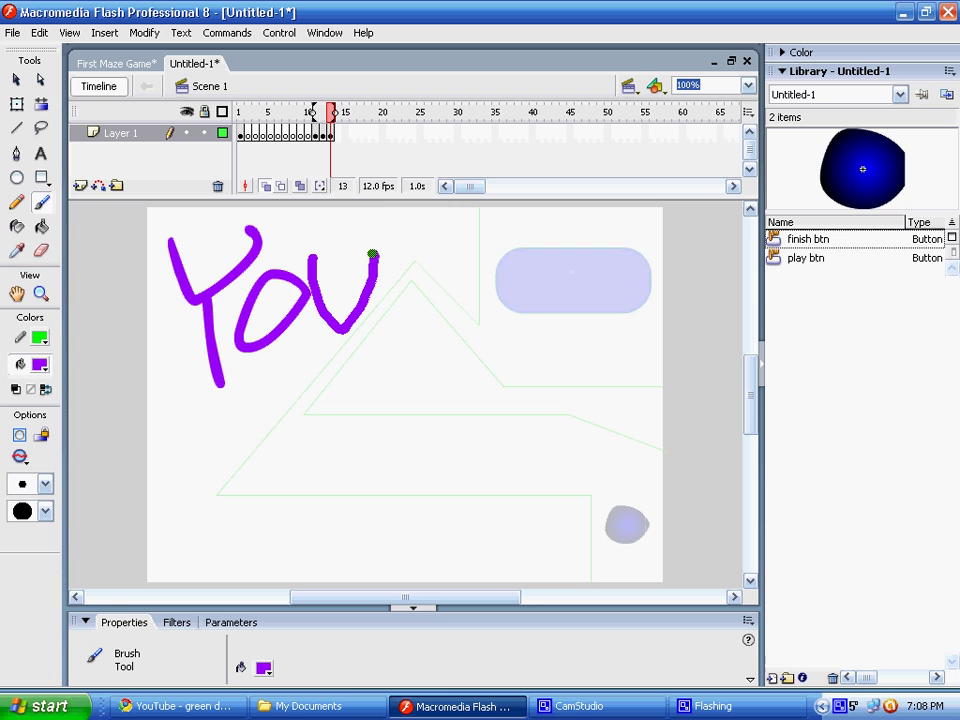
drag(205, 449, 325, 400)
drag(345, 420, 349, 505)
click(345, 400)
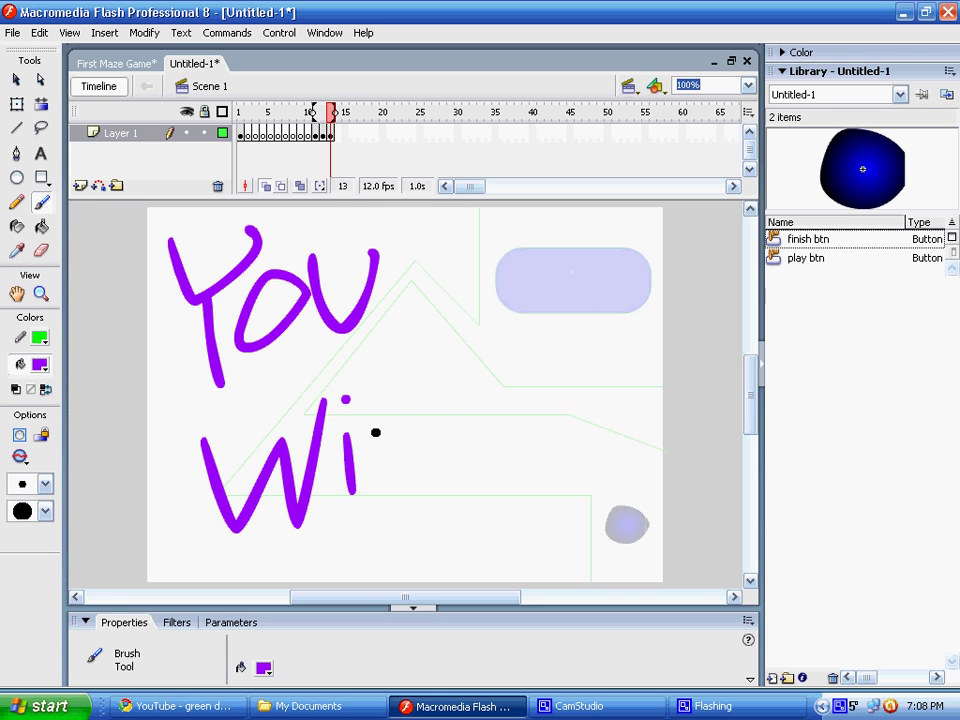
mouse_move(375, 431)
mouse_down()
mouse_move(398, 409)
mouse_move(420, 512)
mouse_up()
drag(423, 325, 455, 482)
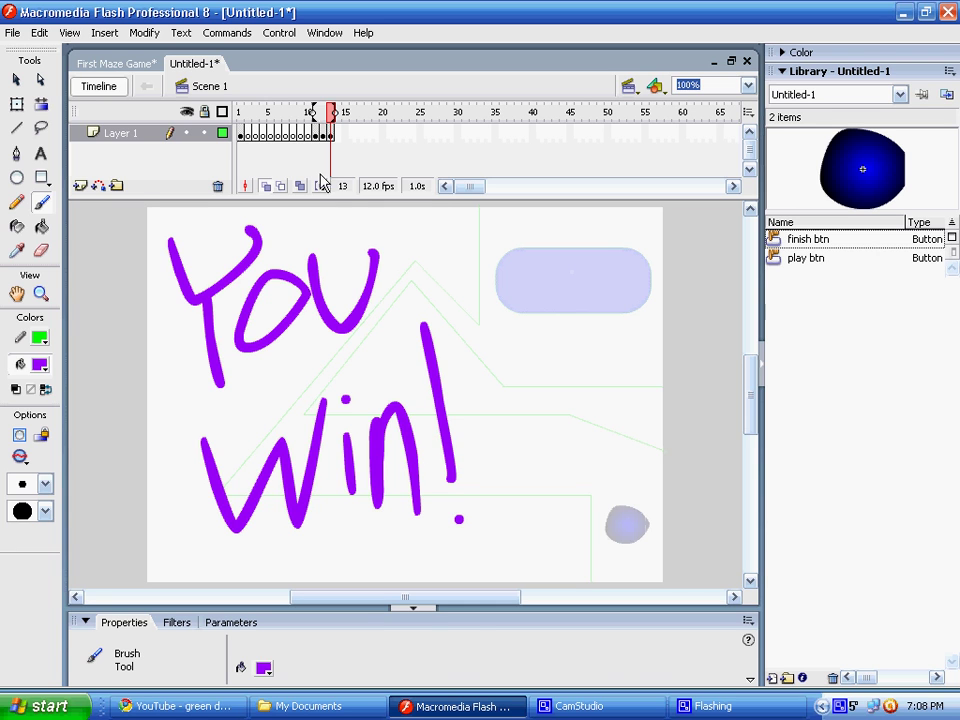
click(316, 138)
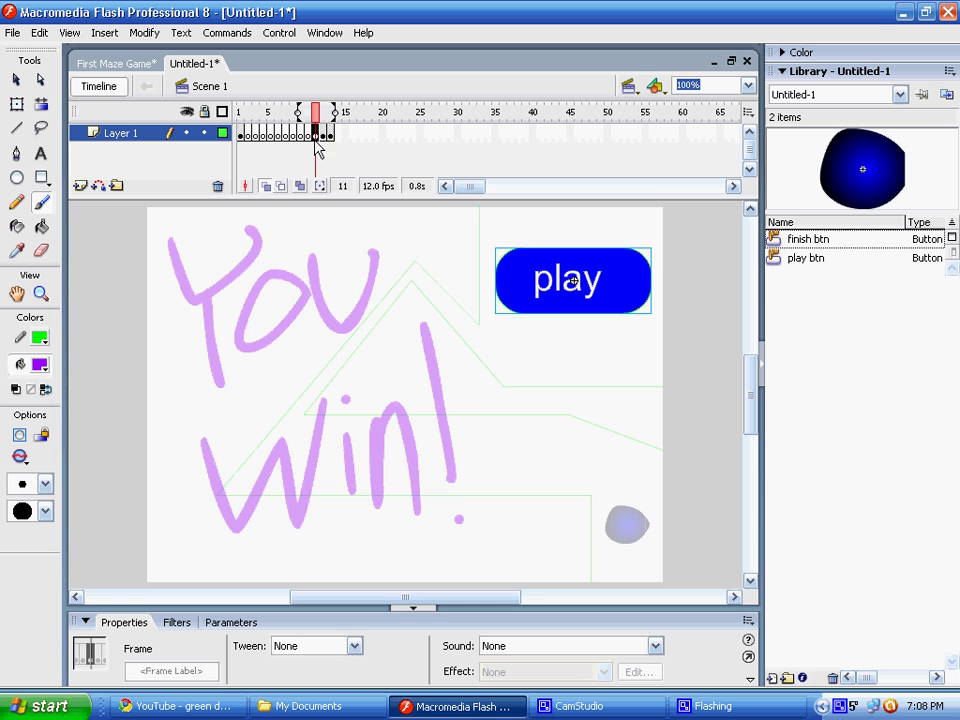
Add a stop() frame script through the Window menu's Actions panel, then close it.
click(322, 138)
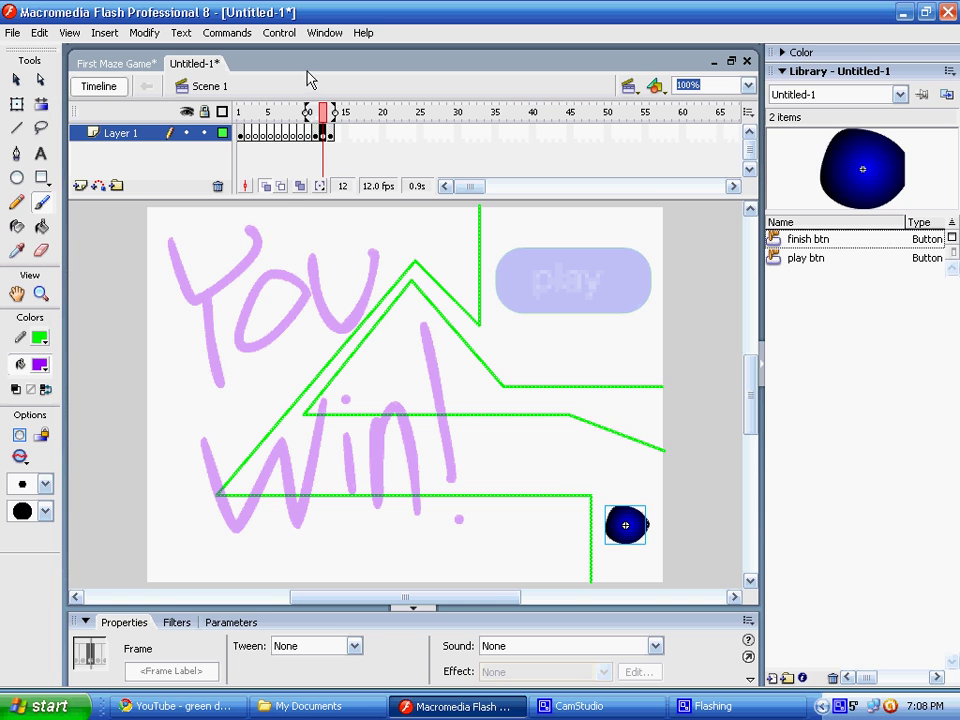
click(317, 134)
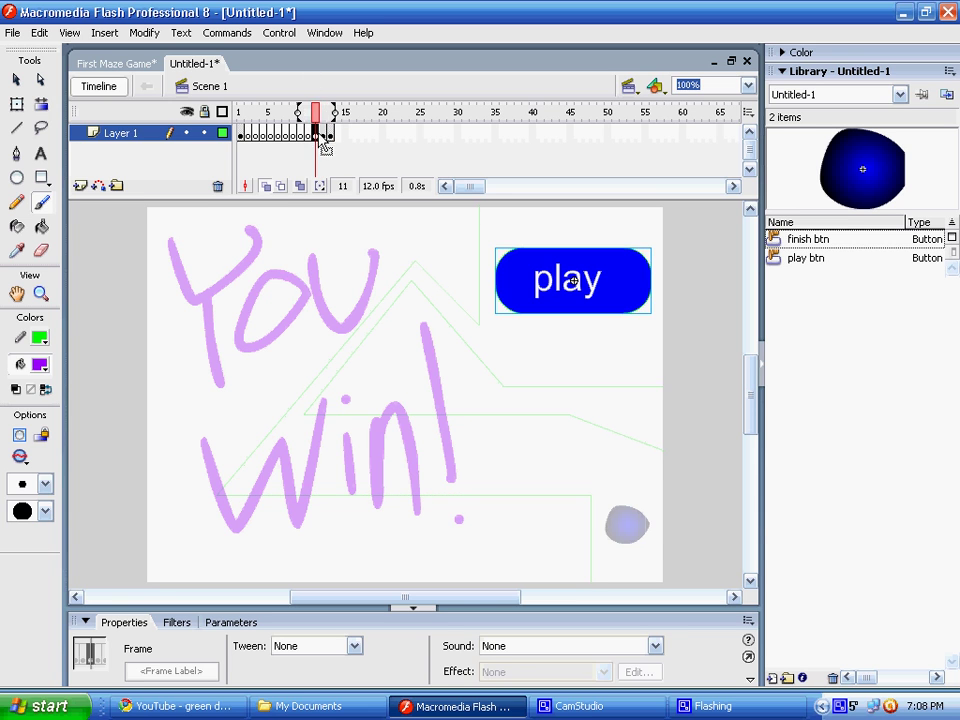
click(322, 134)
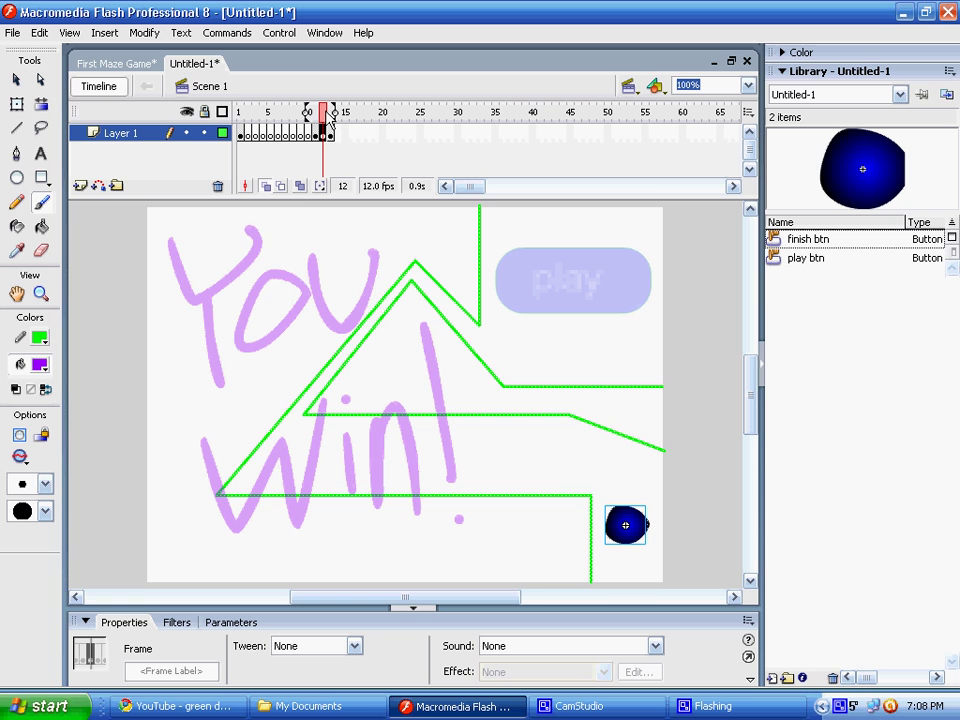
click(312, 33)
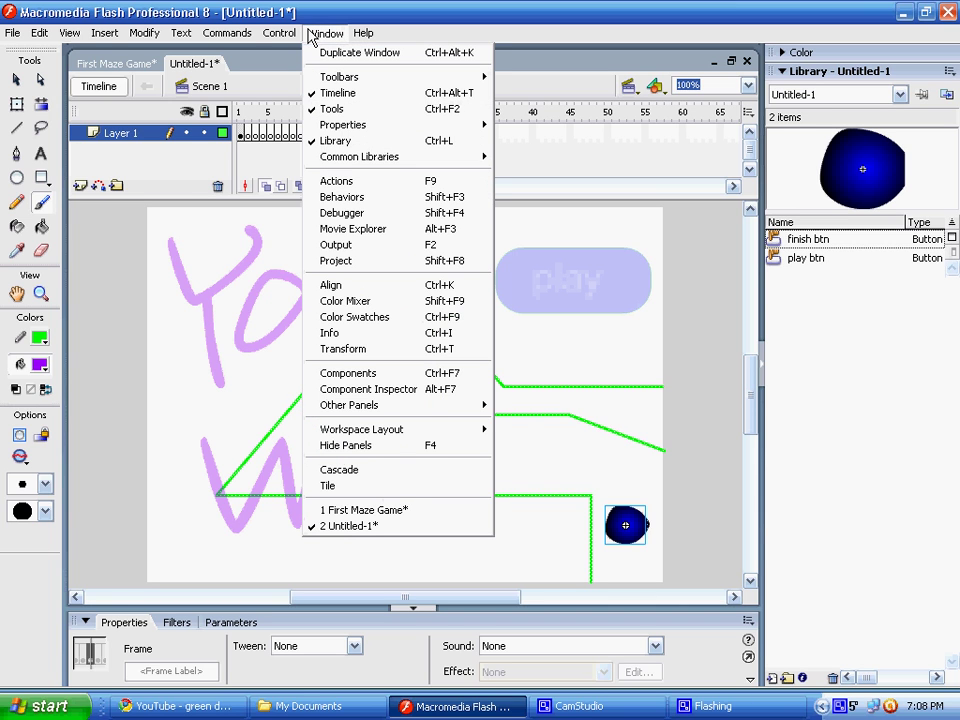
click(358, 180)
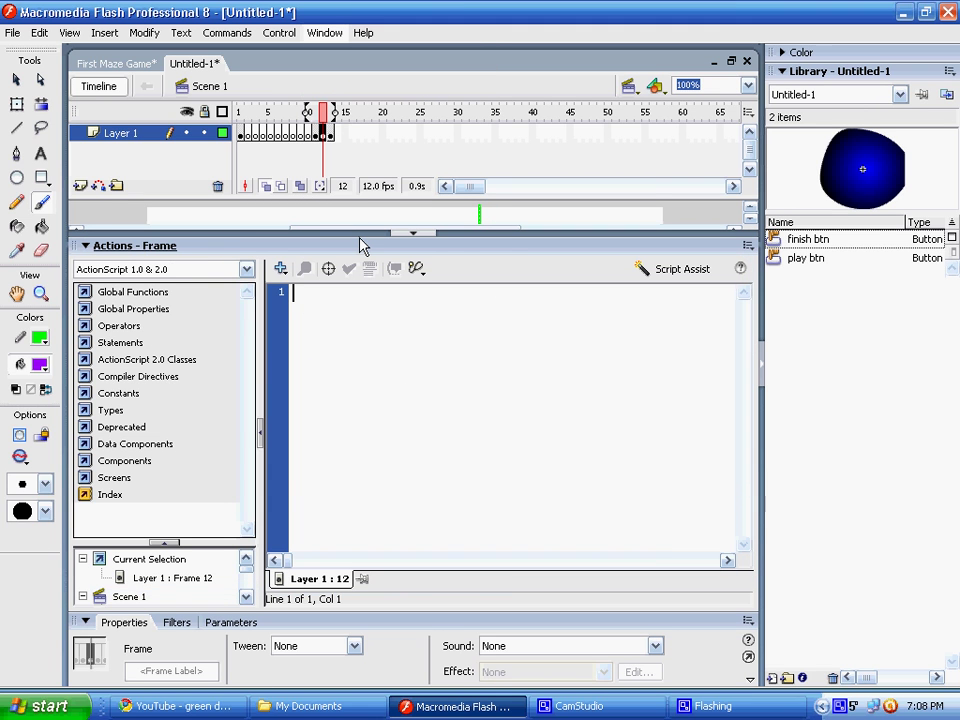
text(st)
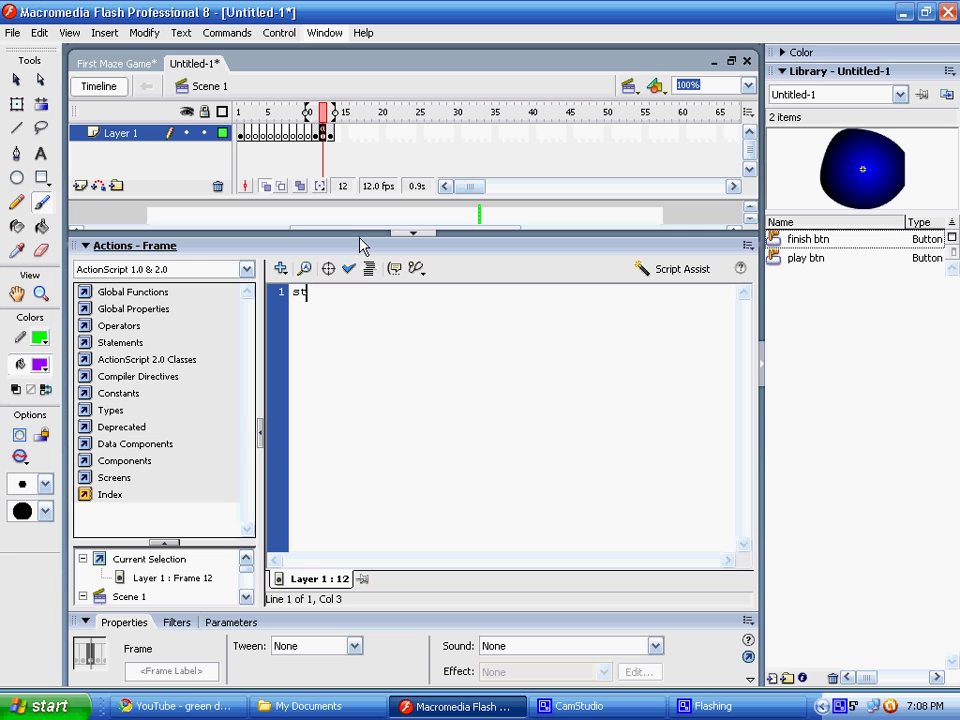
text(op)
text(();)
click(744, 247)
click(802, 709)
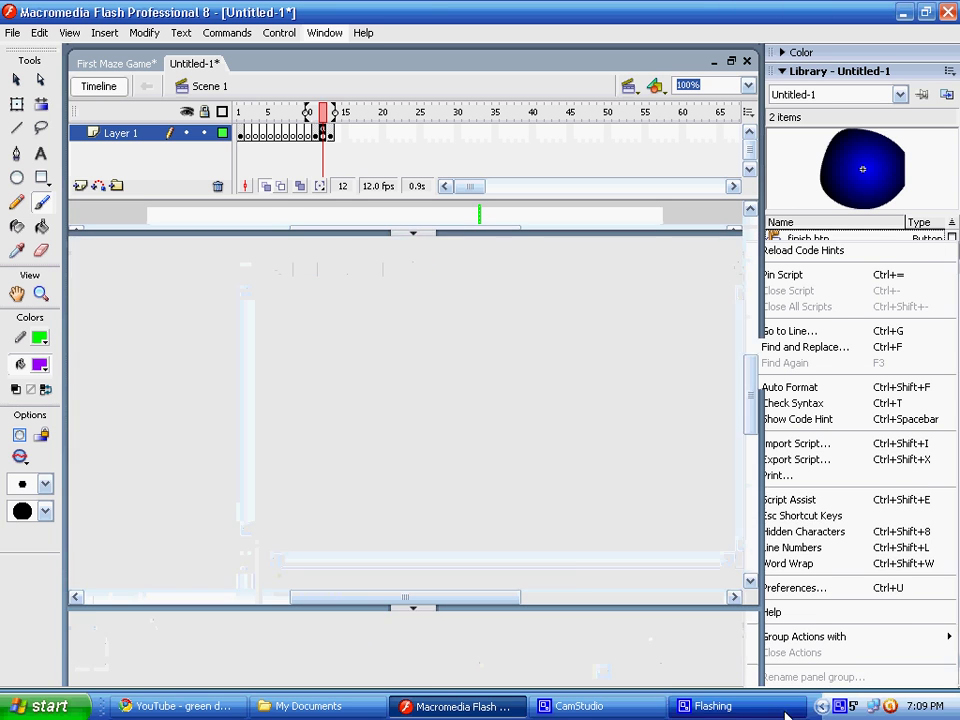
Give frame 11 a stop(); script so the play screen holds.
click(331, 133)
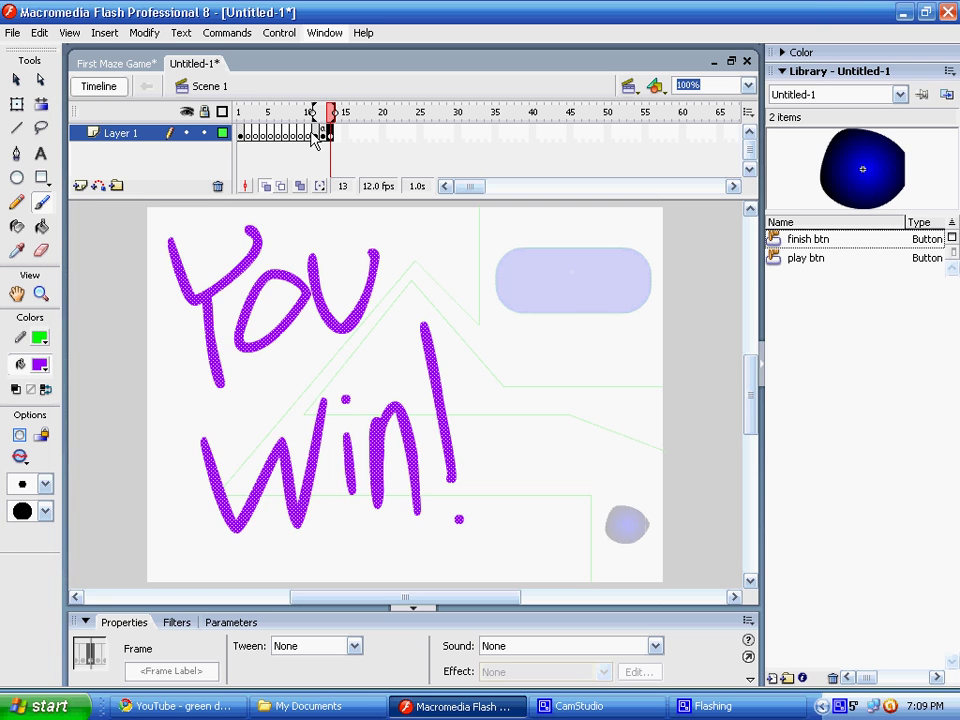
click(316, 134)
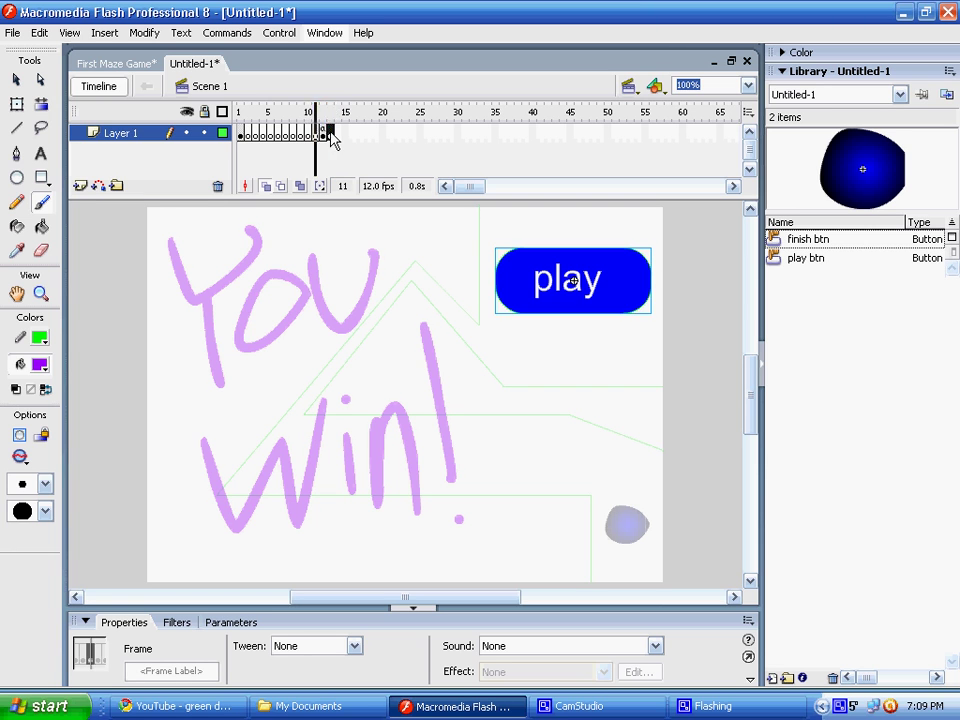
click(330, 134)
right_click(316, 135)
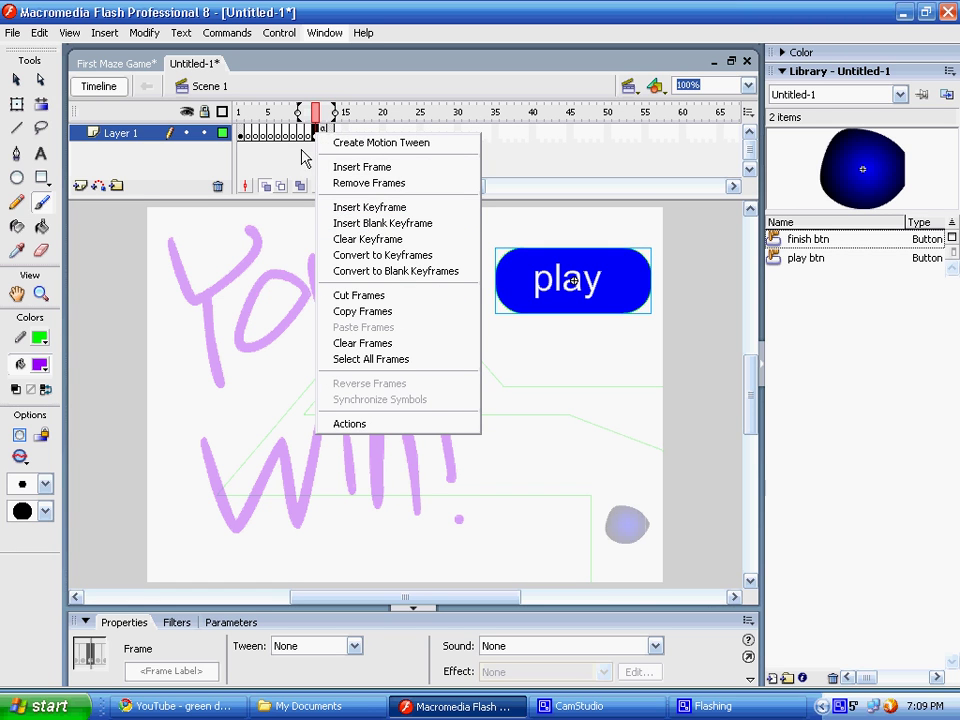
click(319, 129)
key(F9)
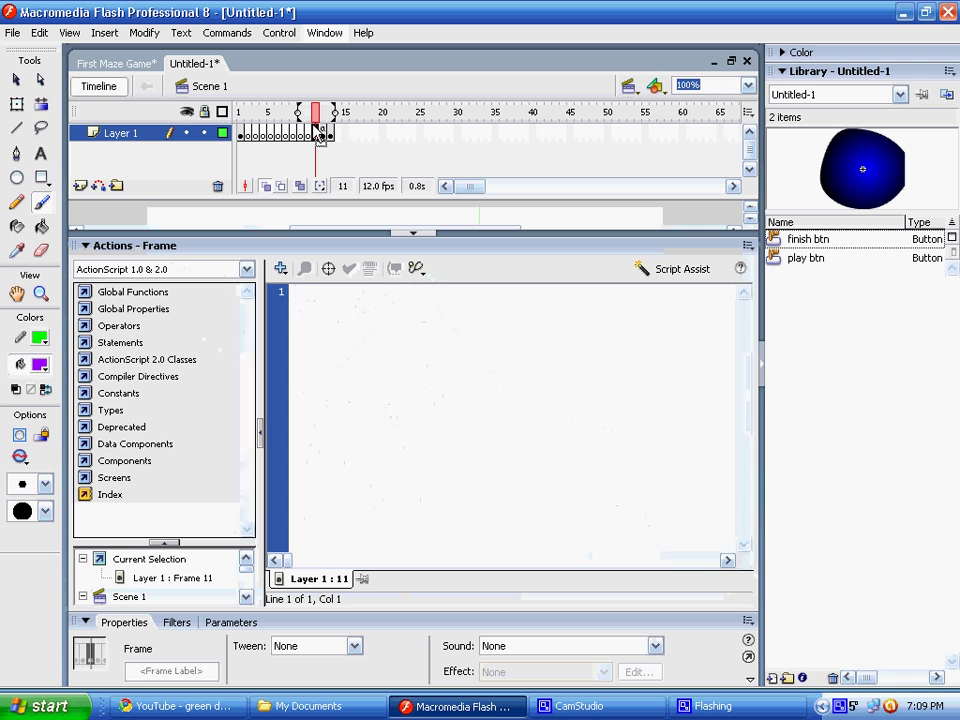
text(stop)
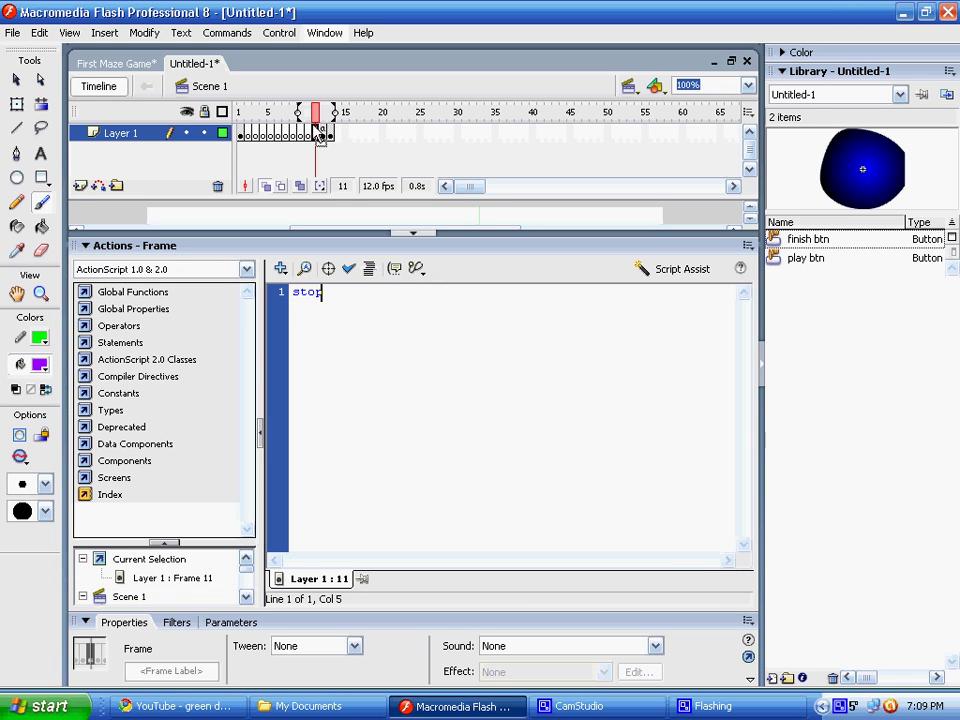
text(();)
click(749, 246)
click(650, 708)
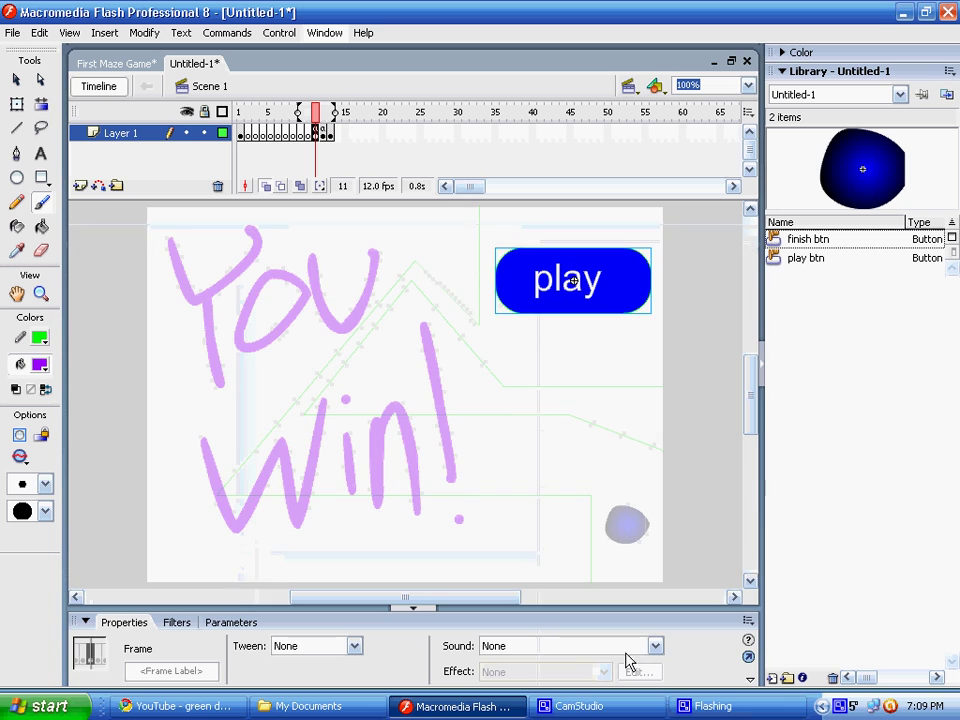
Give frame 13, the You Win! screen, a stop() script.
click(329, 133)
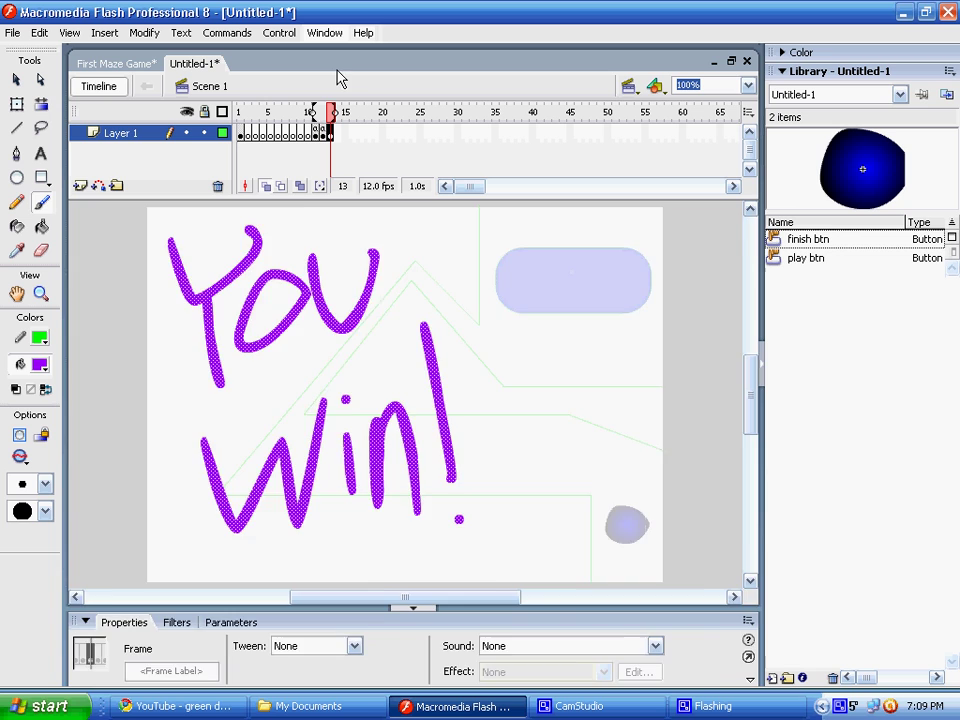
key(F9)
text(s)
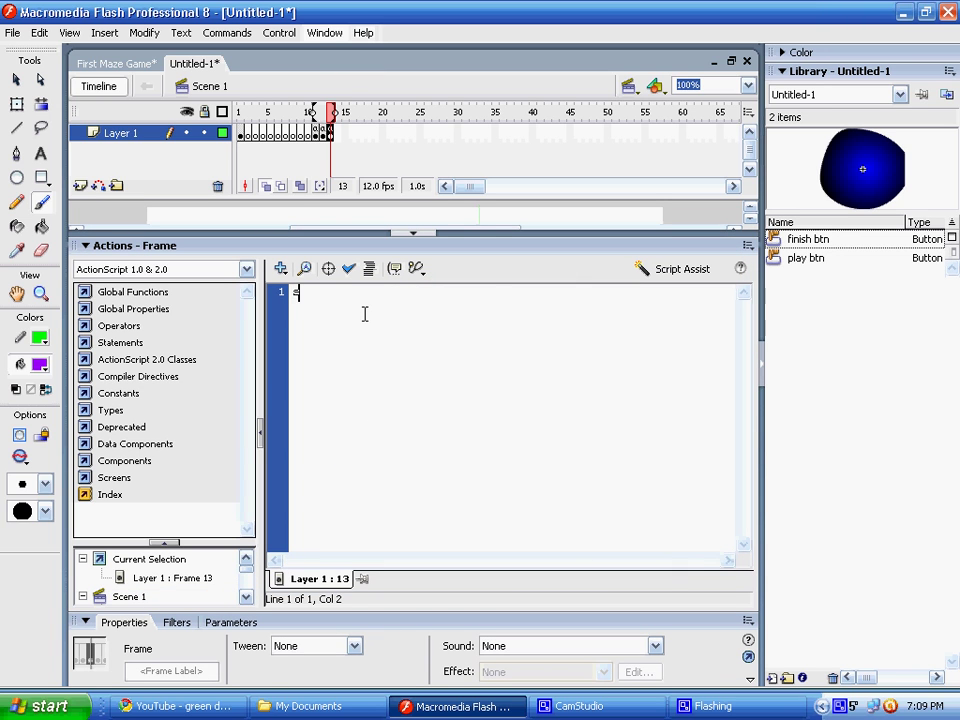
text(top();)
click(747, 245)
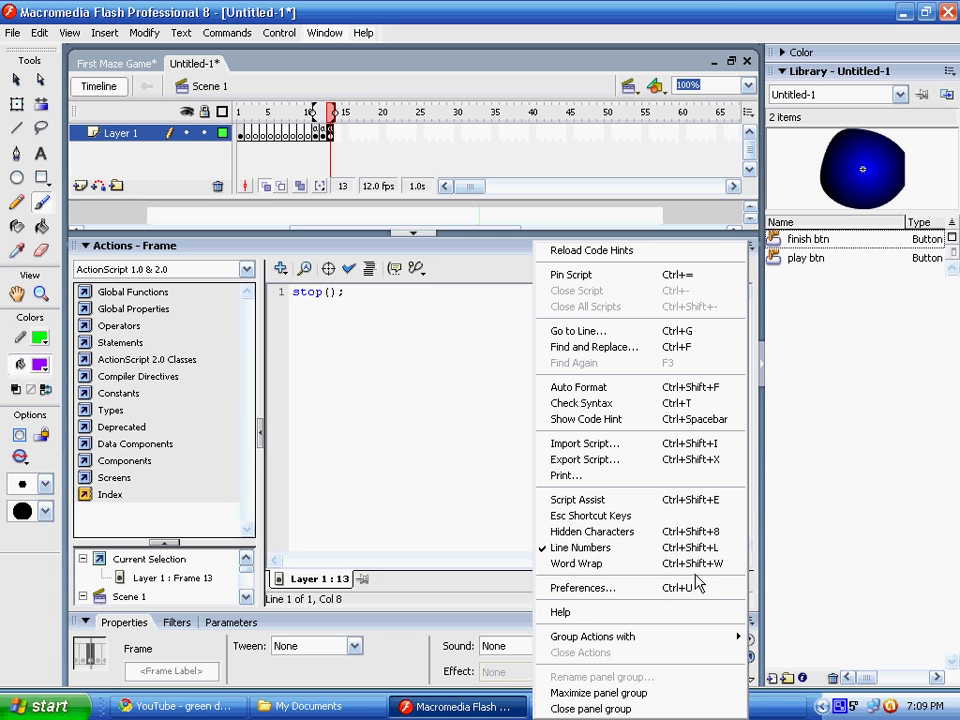
click(605, 708)
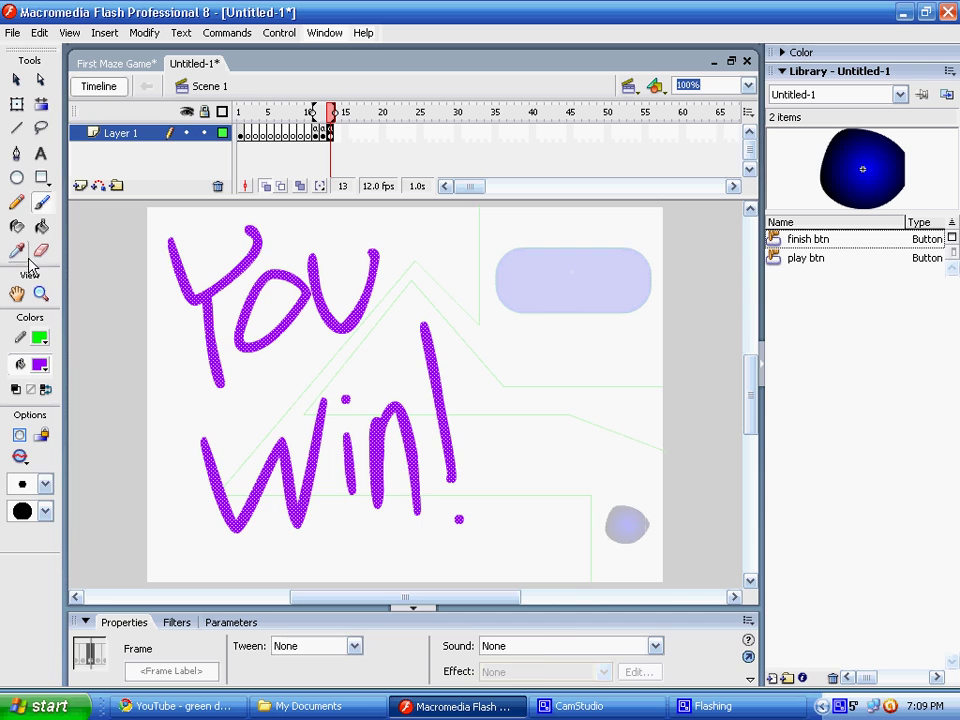
Draw a rounded purple rectangle at the upper right and label it 'back' in white.
click(41, 177)
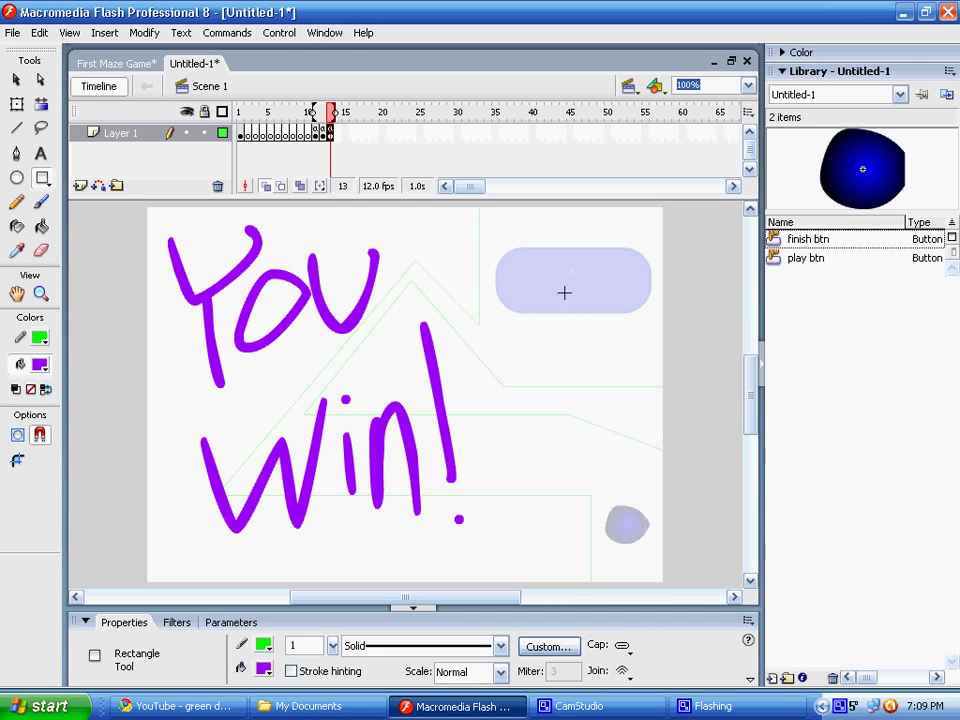
drag(480, 243, 655, 316)
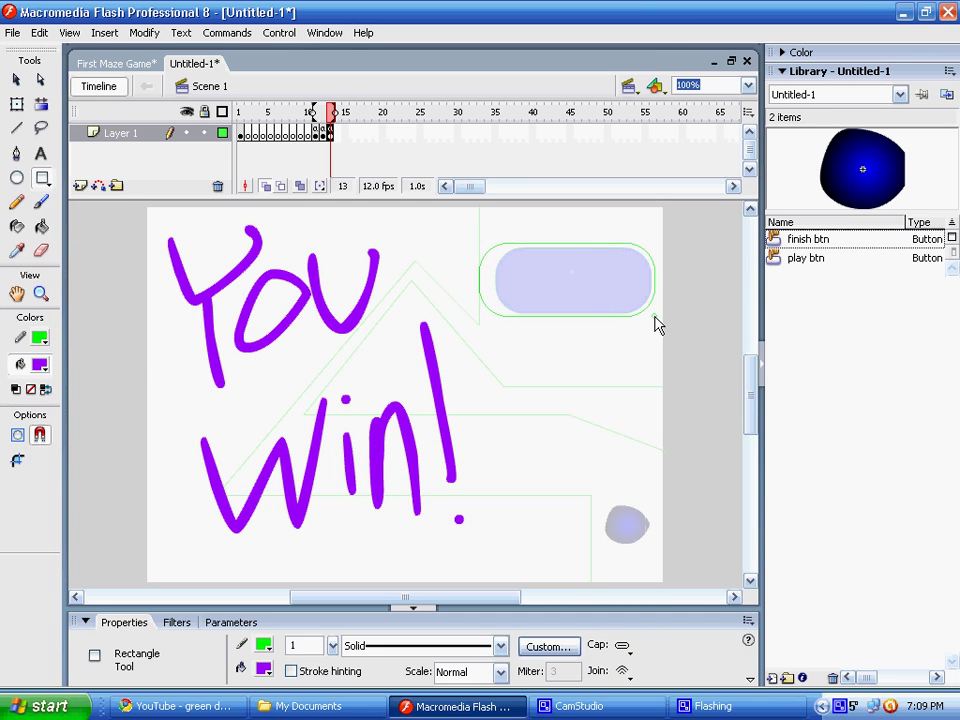
click(41, 153)
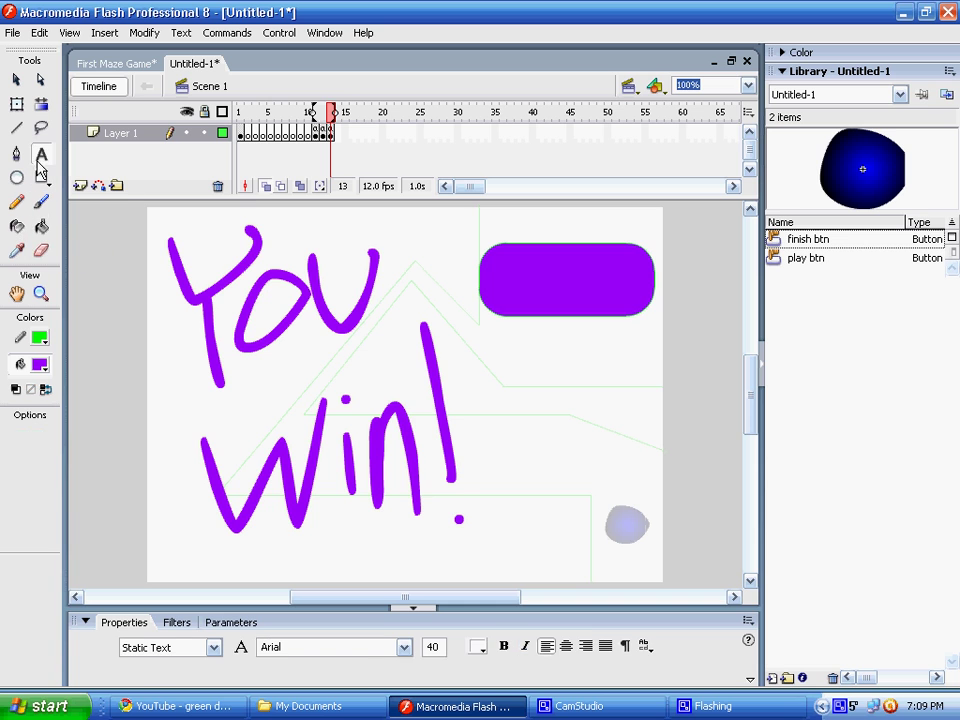
click(477, 648)
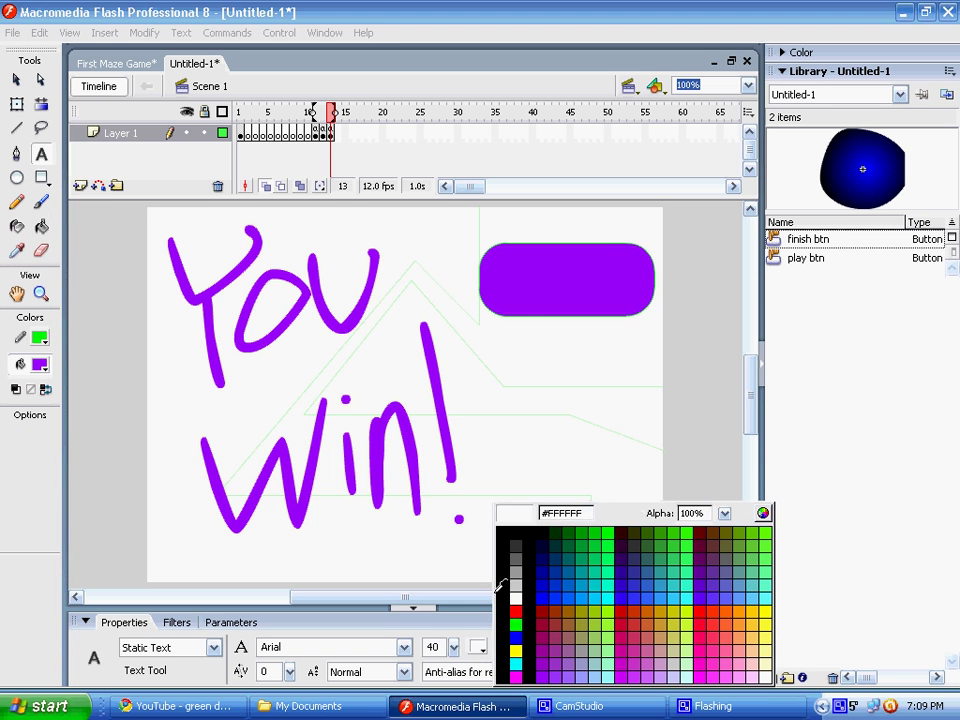
click(510, 514)
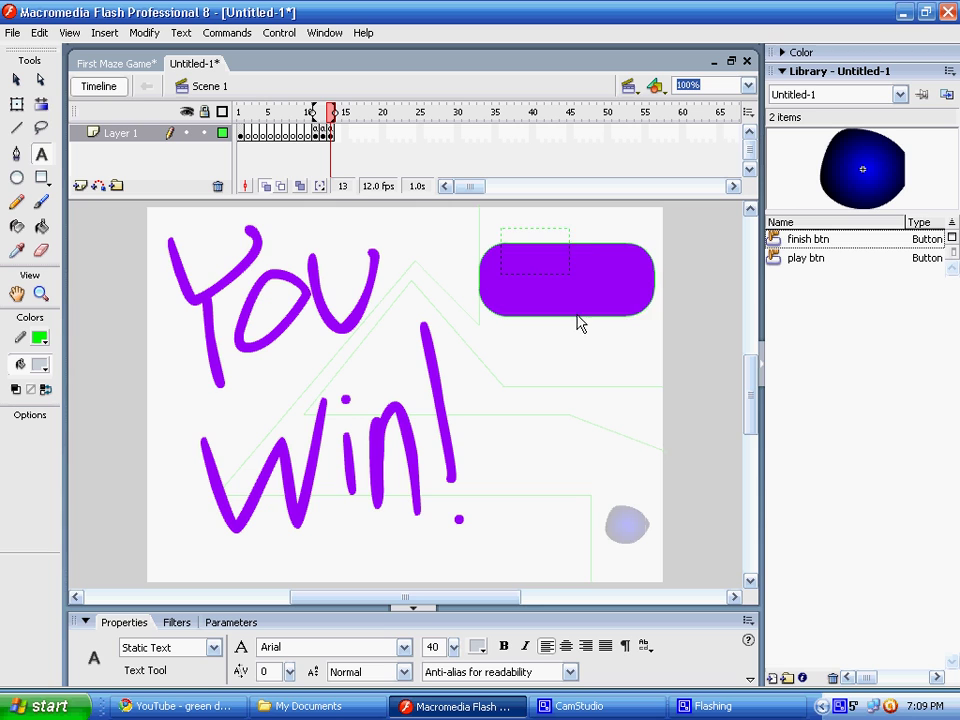
click(636, 309)
text(b)
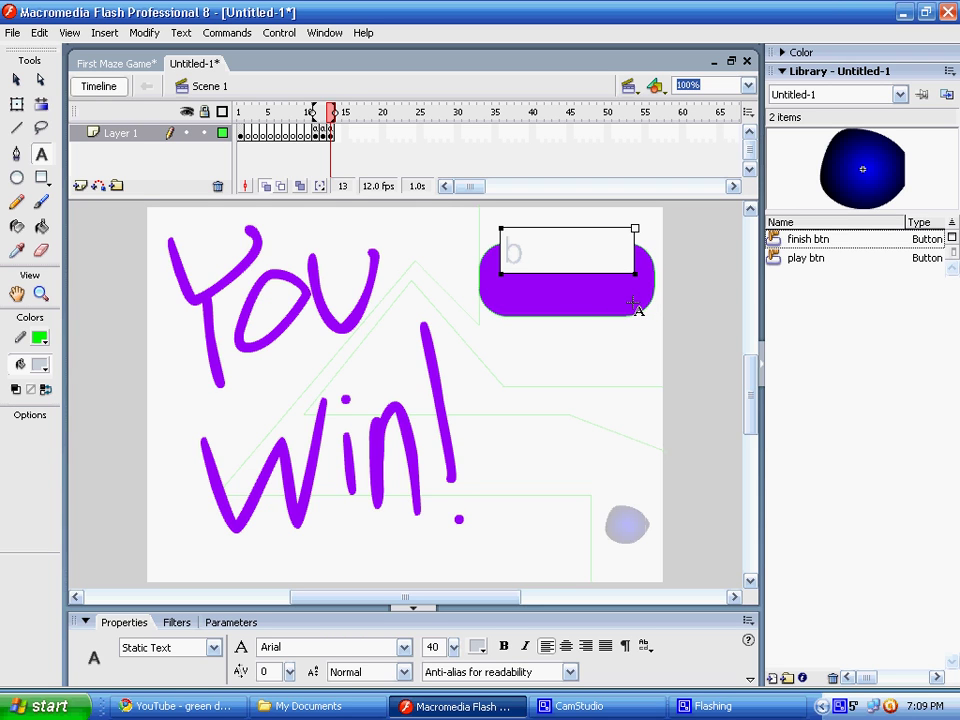
text(ack)
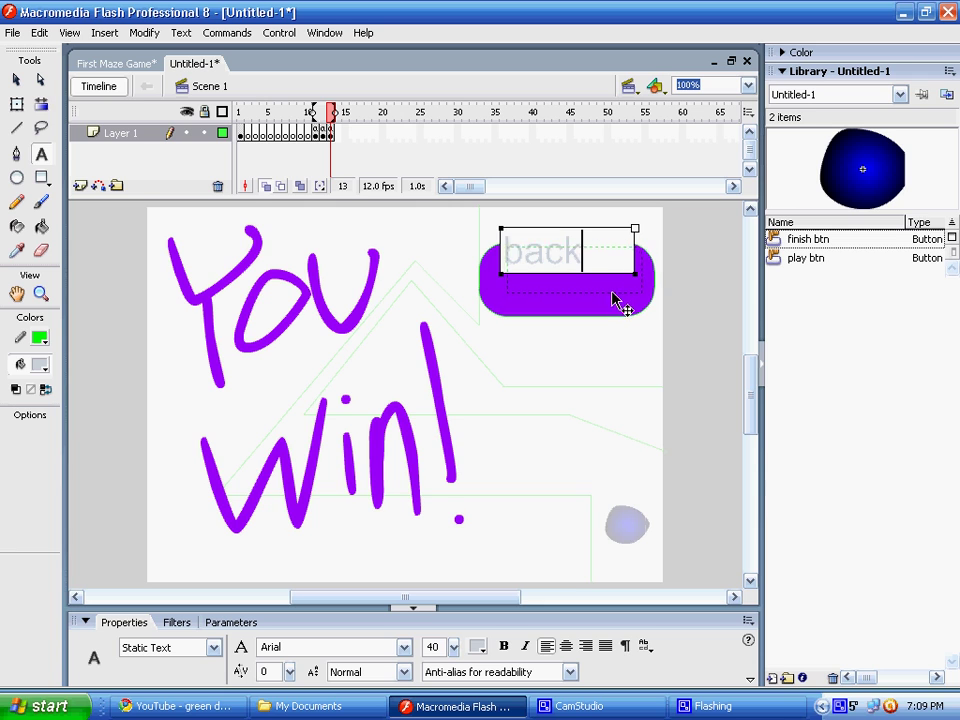
drag(615, 300, 621, 313)
key(Escape)
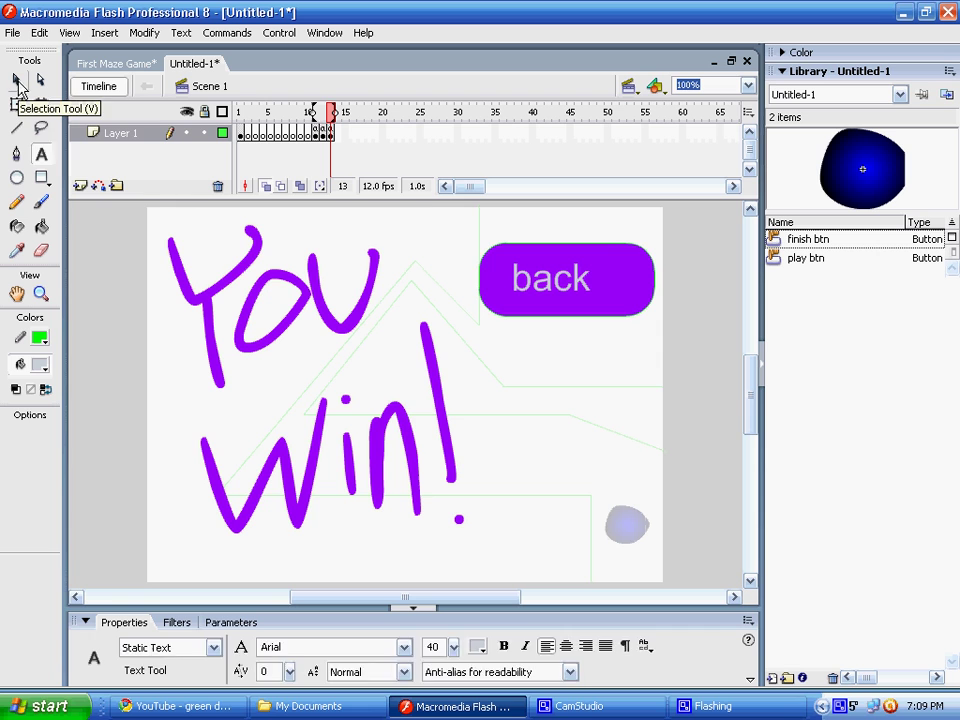
Marquee-select the purple shape and 'back' label and convert them to Button symbol 'back btn'.
click(17, 81)
mouse_move(480, 242)
mouse_down()
mouse_move(665, 330)
mouse_move(656, 323)
mouse_up()
right_click(633, 290)
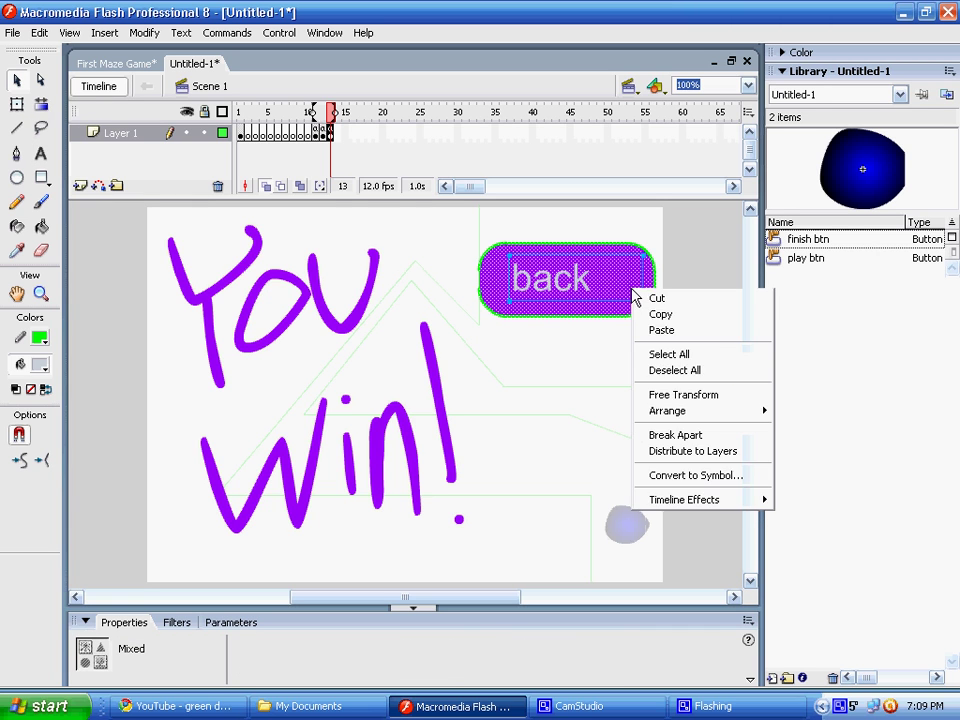
click(718, 478)
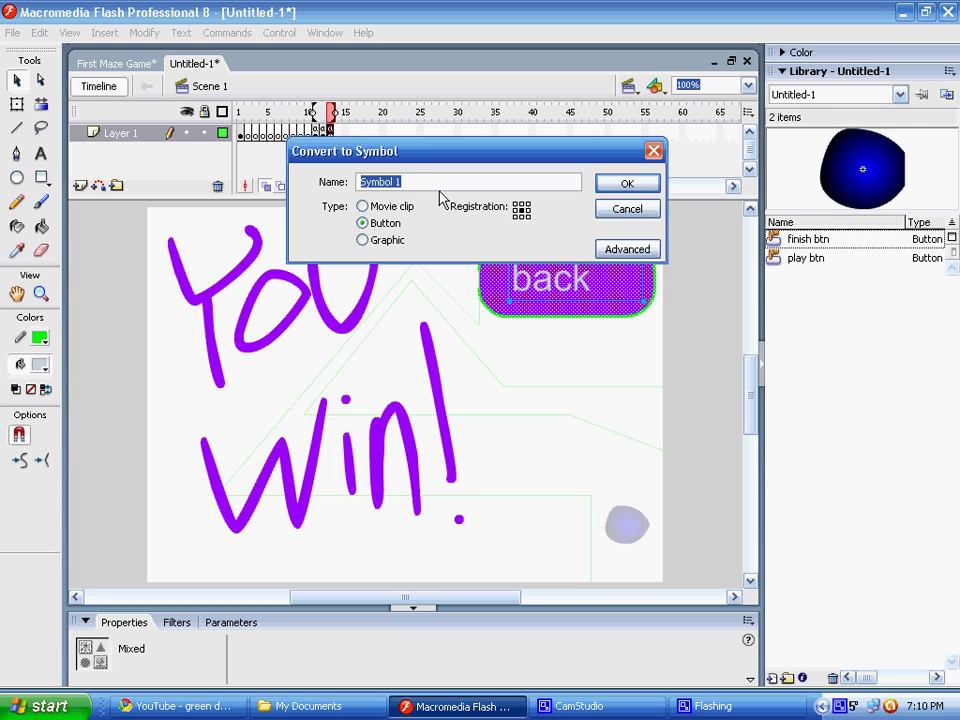
text(back btn)
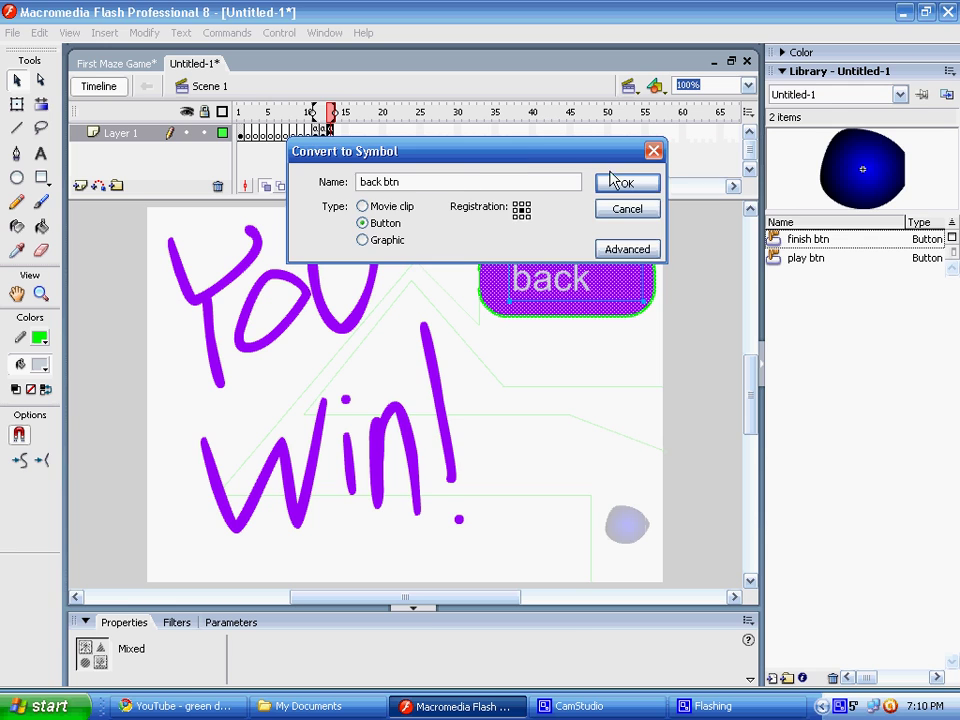
click(620, 183)
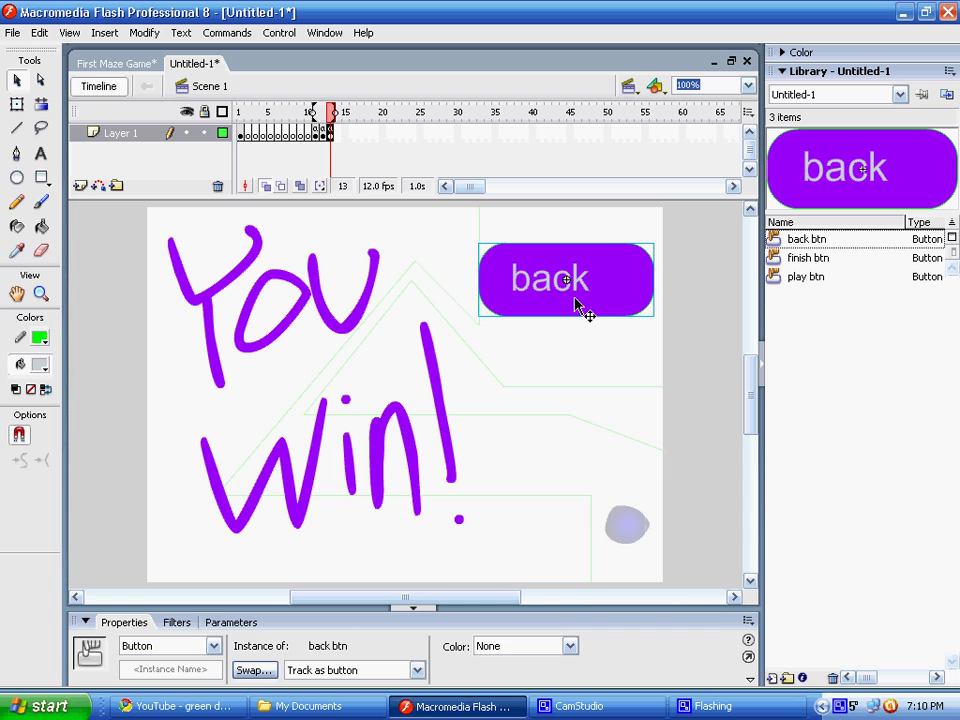
Open back btn's still-empty Actions panel, then close it.
right_click(576, 300)
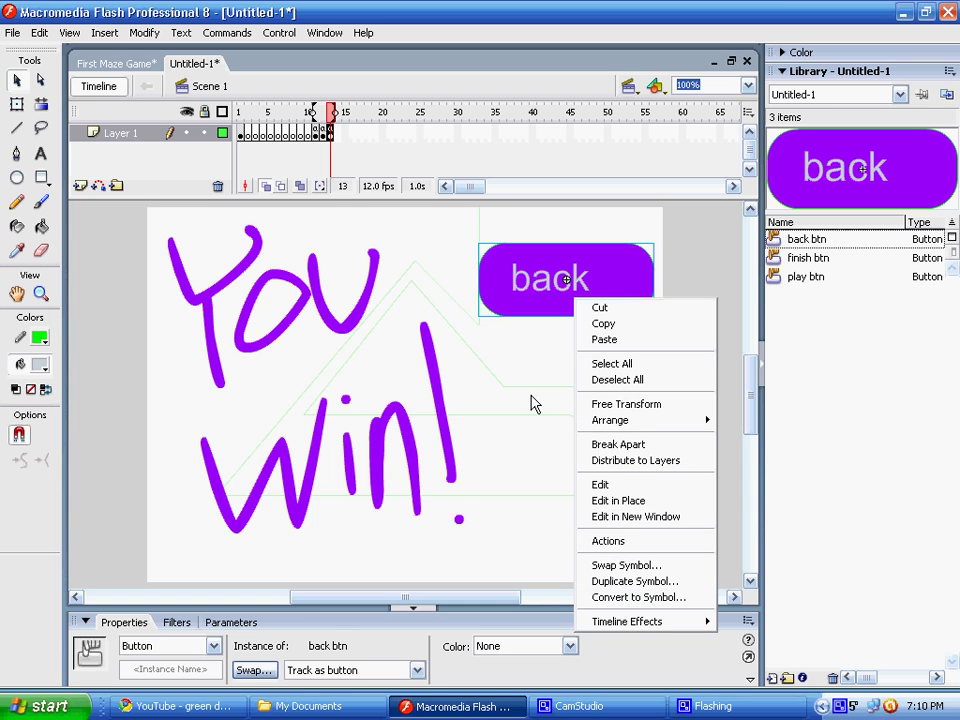
click(565, 308)
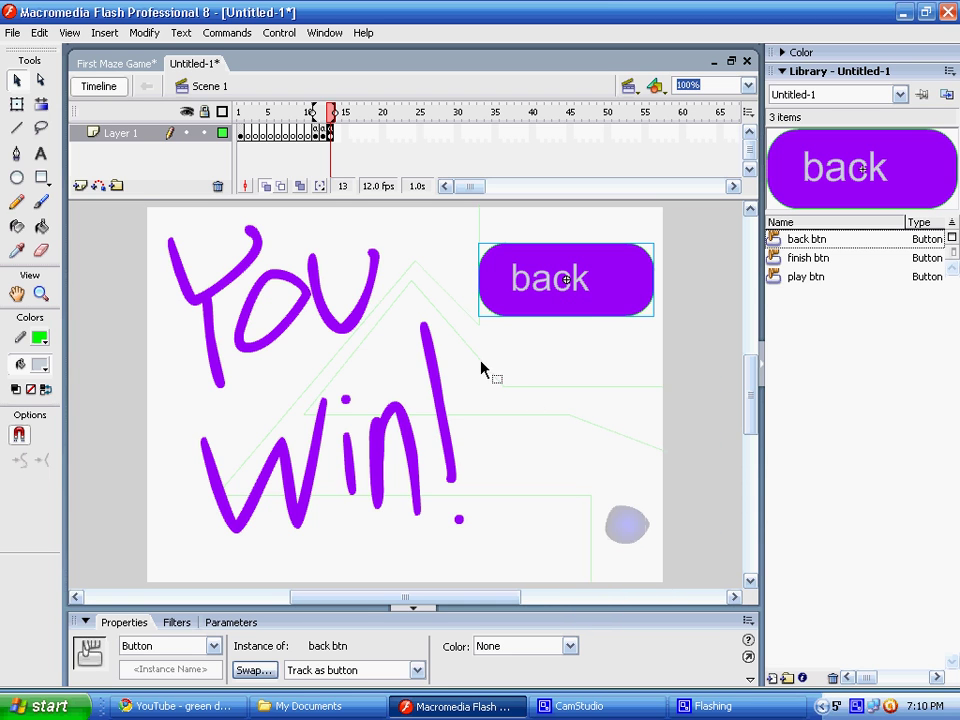
right_click(536, 300)
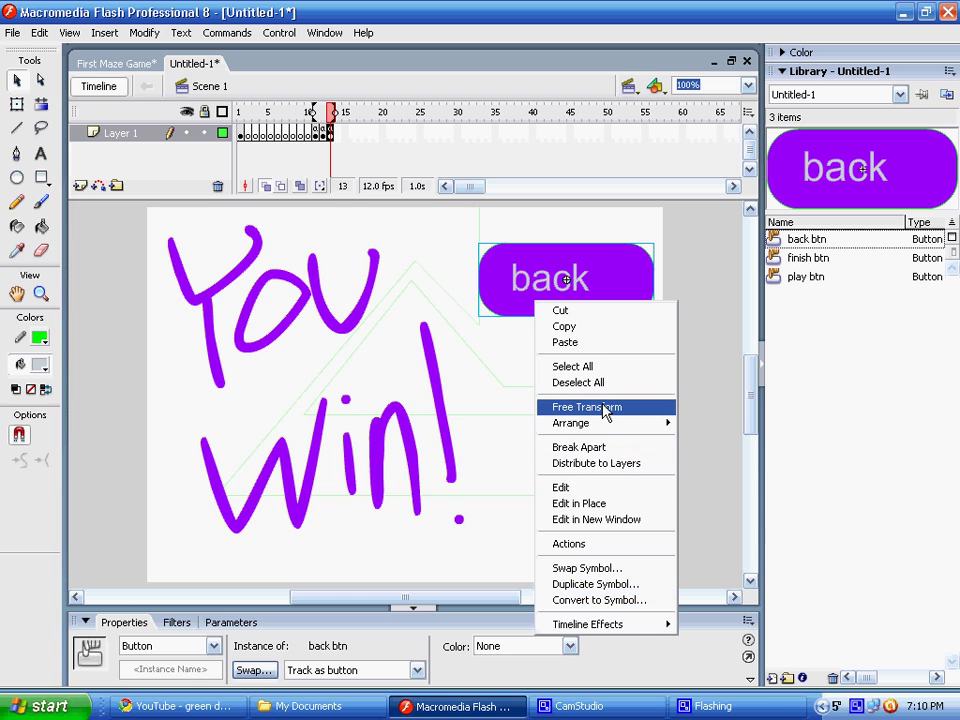
click(566, 543)
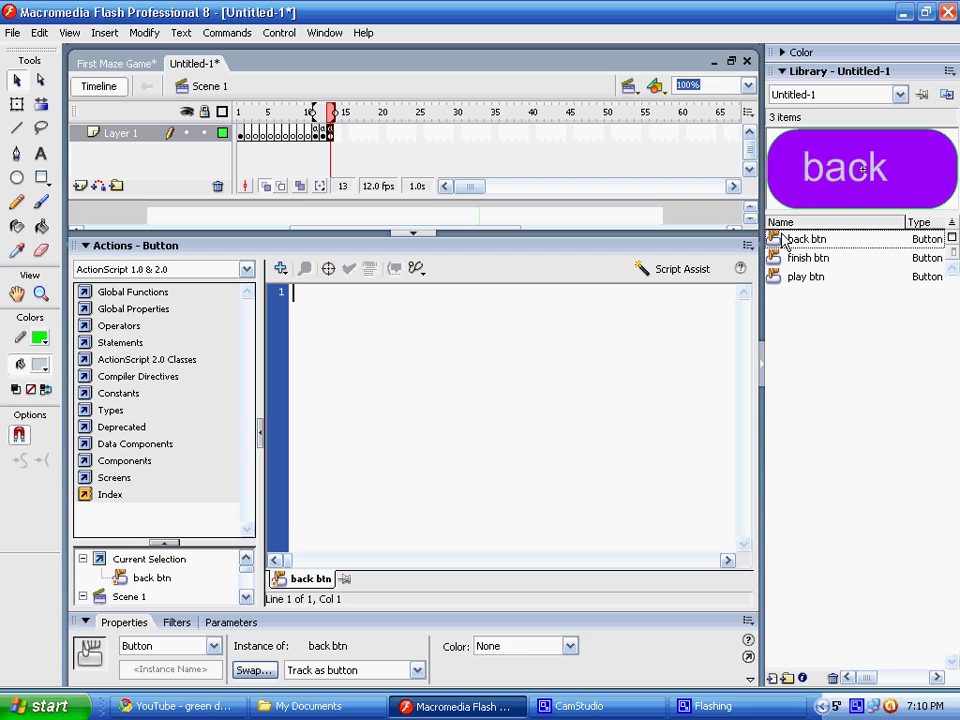
click(746, 246)
click(590, 708)
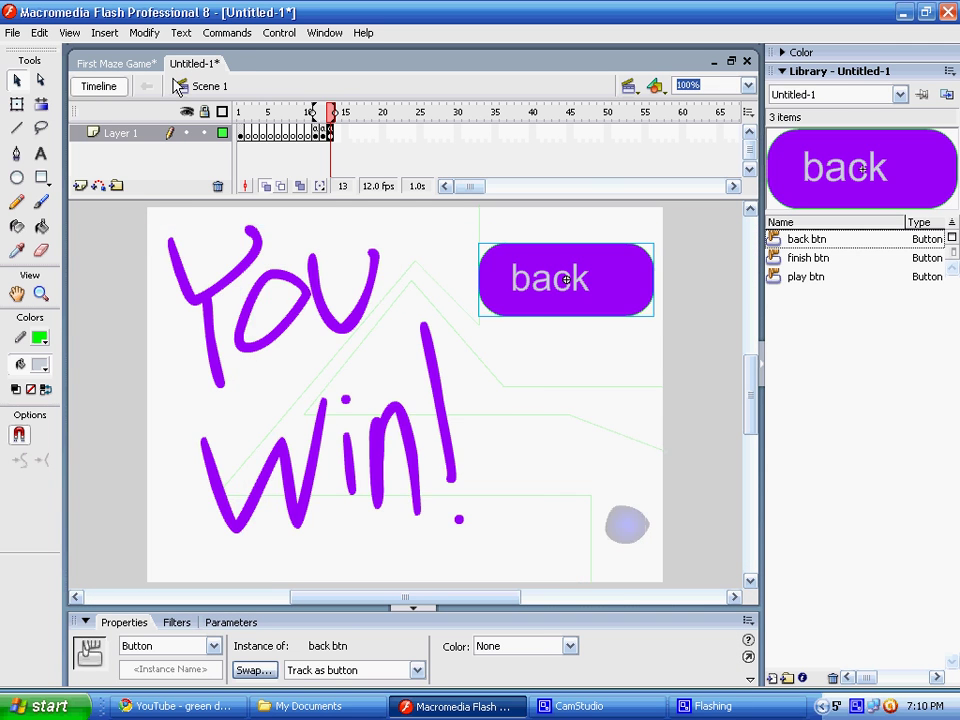
Copy the Back button's on(release) script from First Maze Game frame 14, then return to Untitled-1.
click(118, 63)
drag(360, 133, 355, 138)
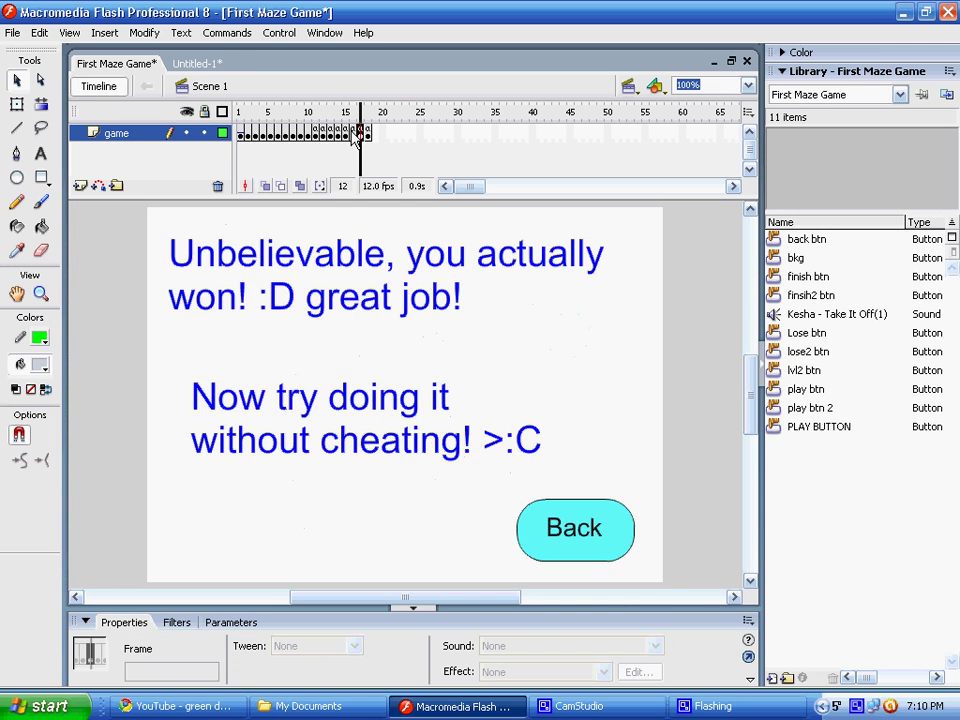
click(338, 133)
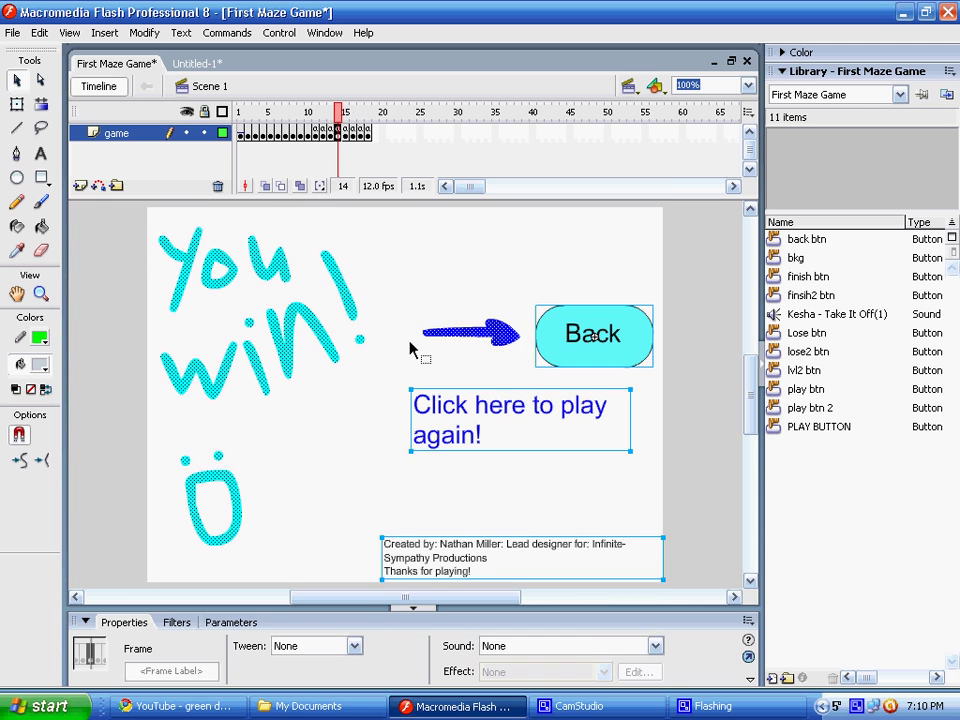
click(545, 295)
click(613, 345)
right_click(615, 336)
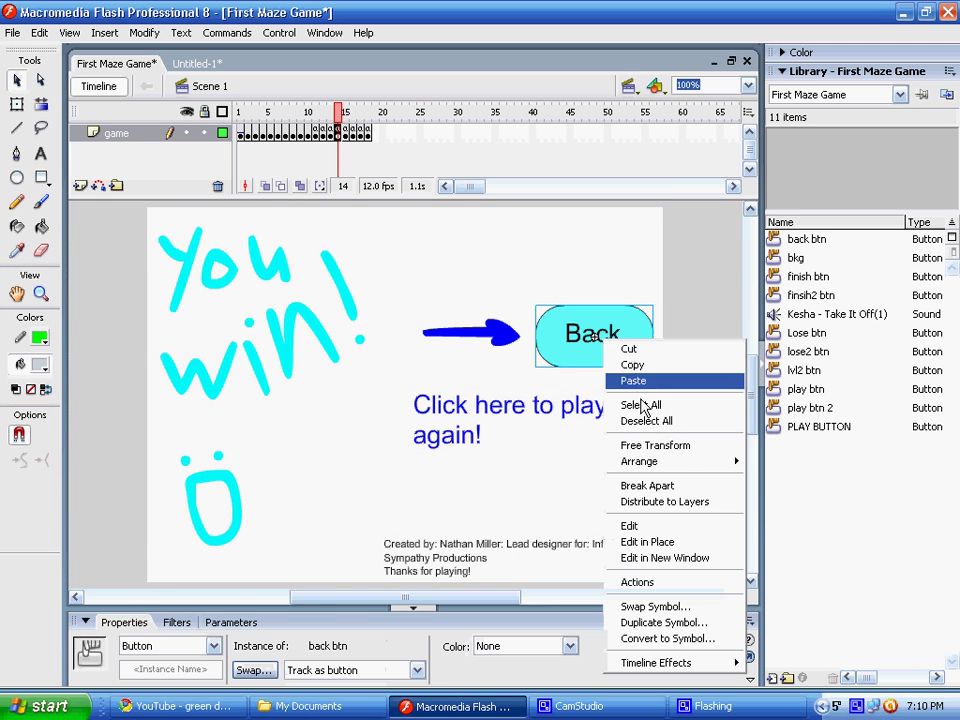
click(638, 581)
drag(300, 328, 292, 291)
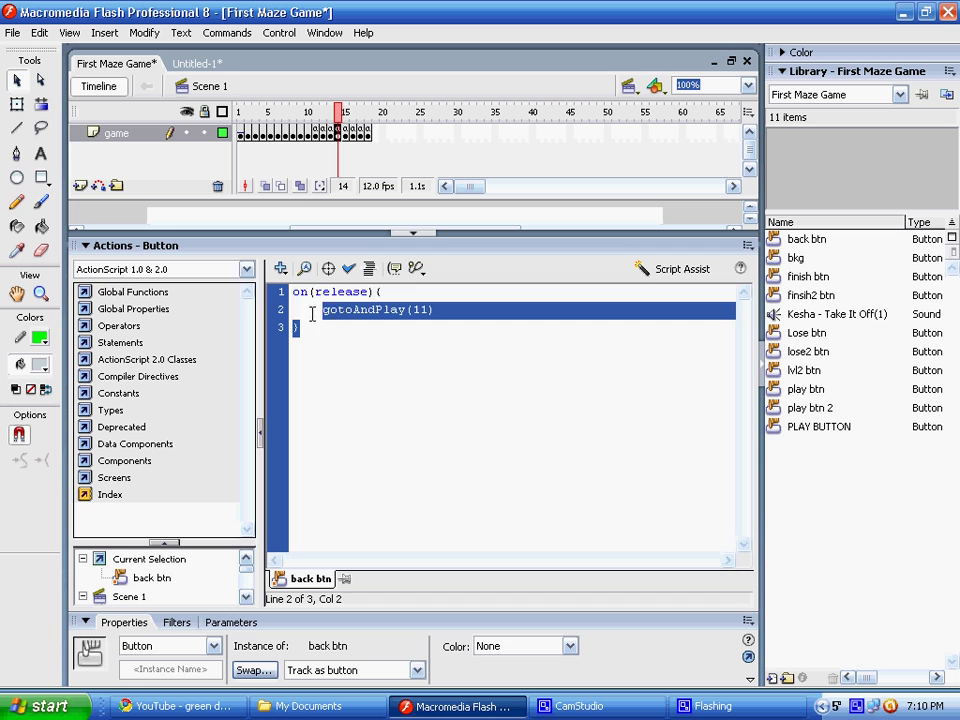
right_click(338, 311)
click(385, 370)
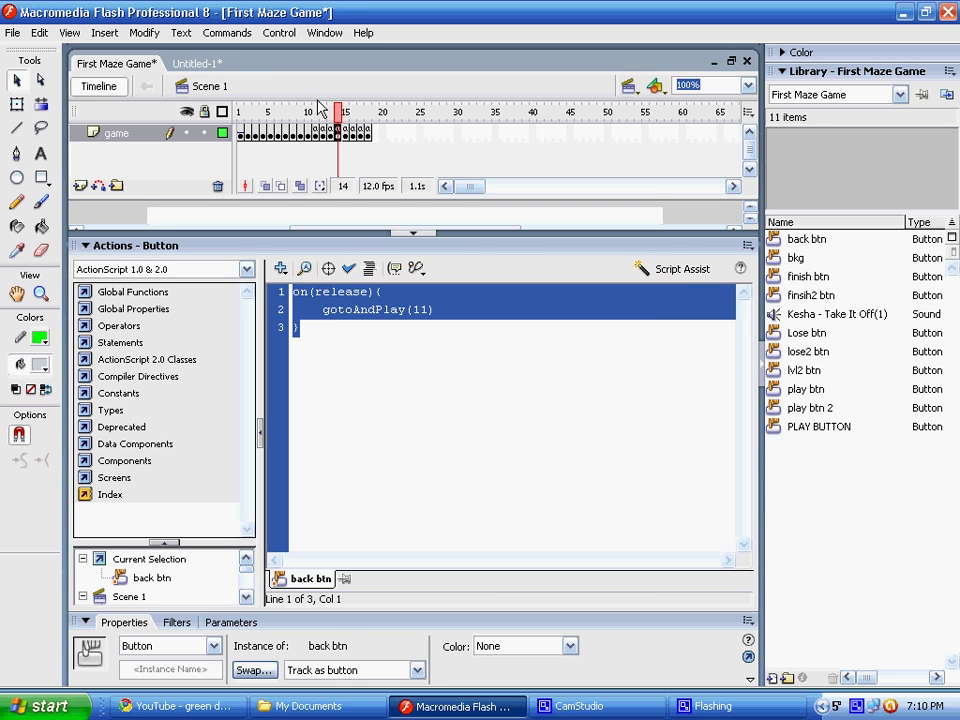
click(211, 64)
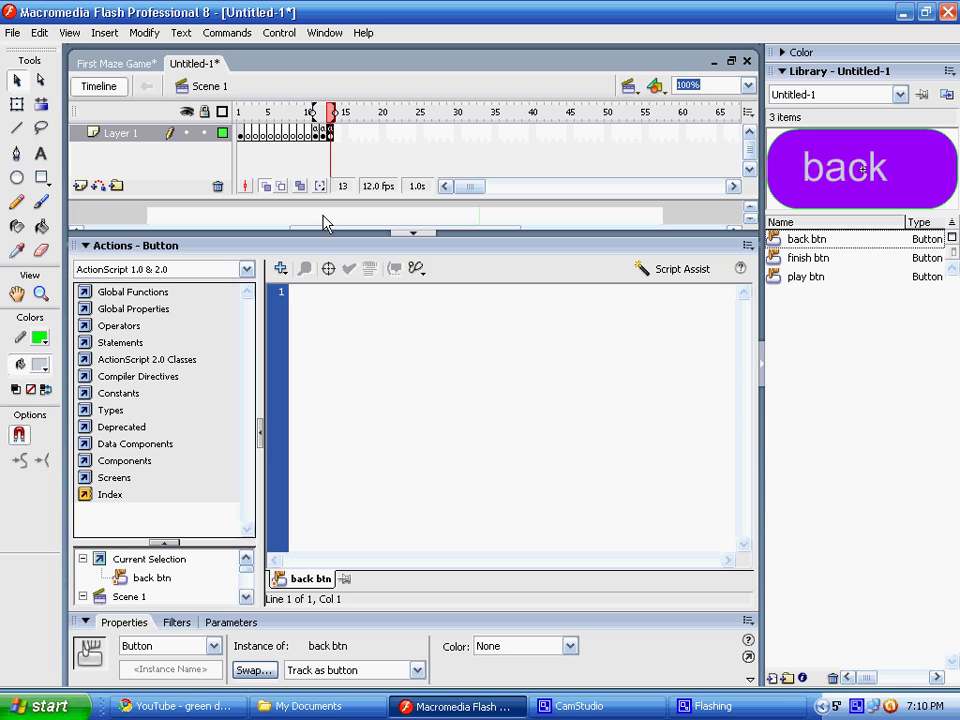
Close the Actions panel and move between frames 11 and 13 to the You Win! frame.
click(316, 133)
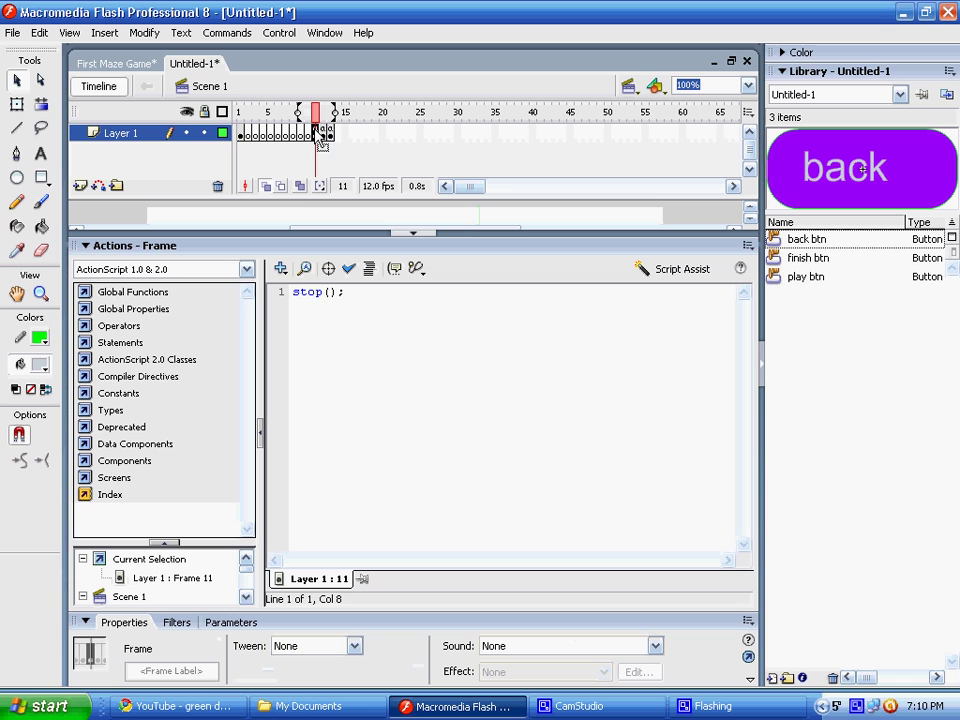
click(324, 133)
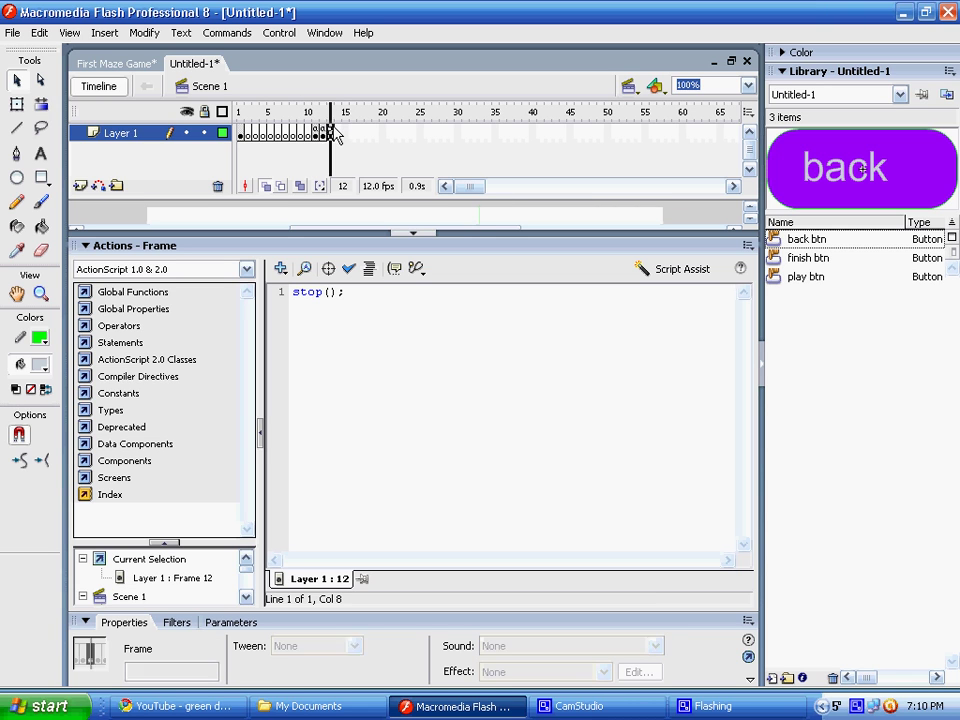
click(345, 133)
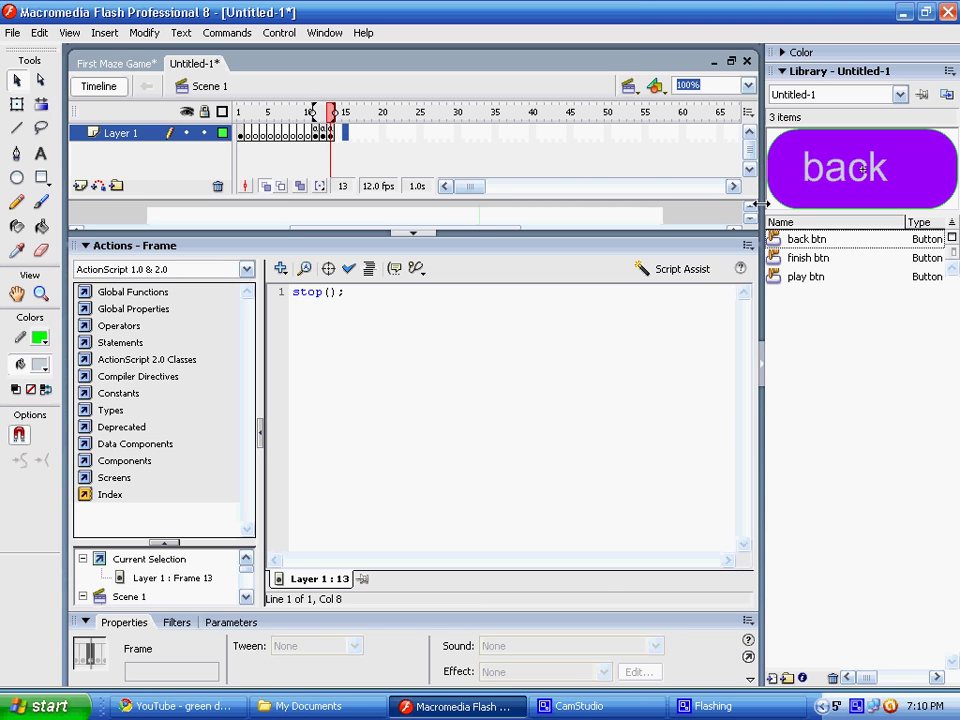
click(748, 246)
click(690, 705)
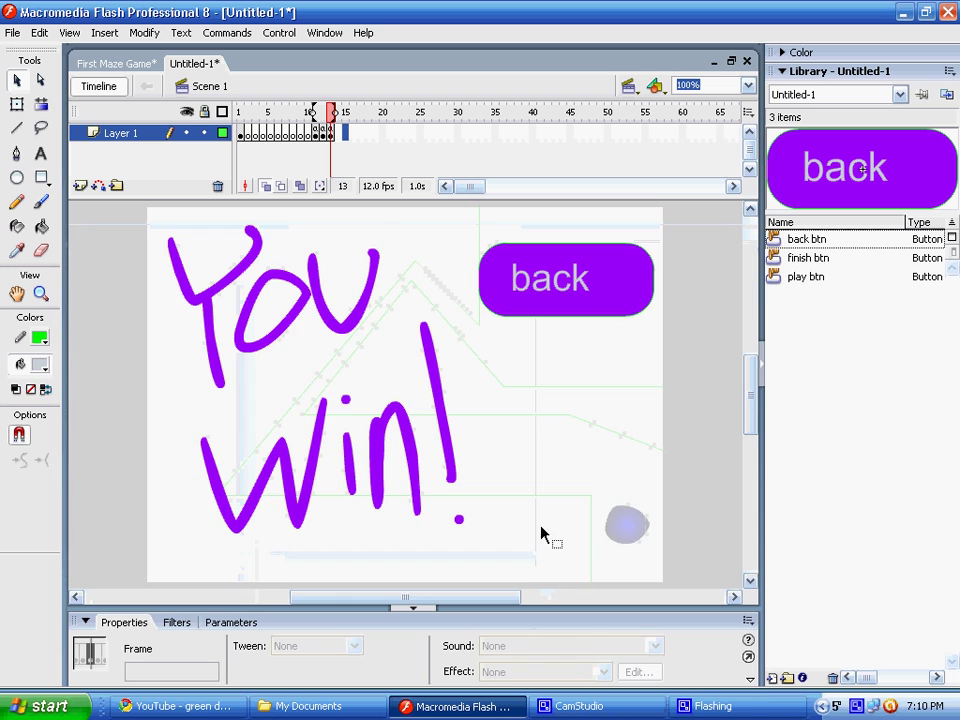
click(316, 133)
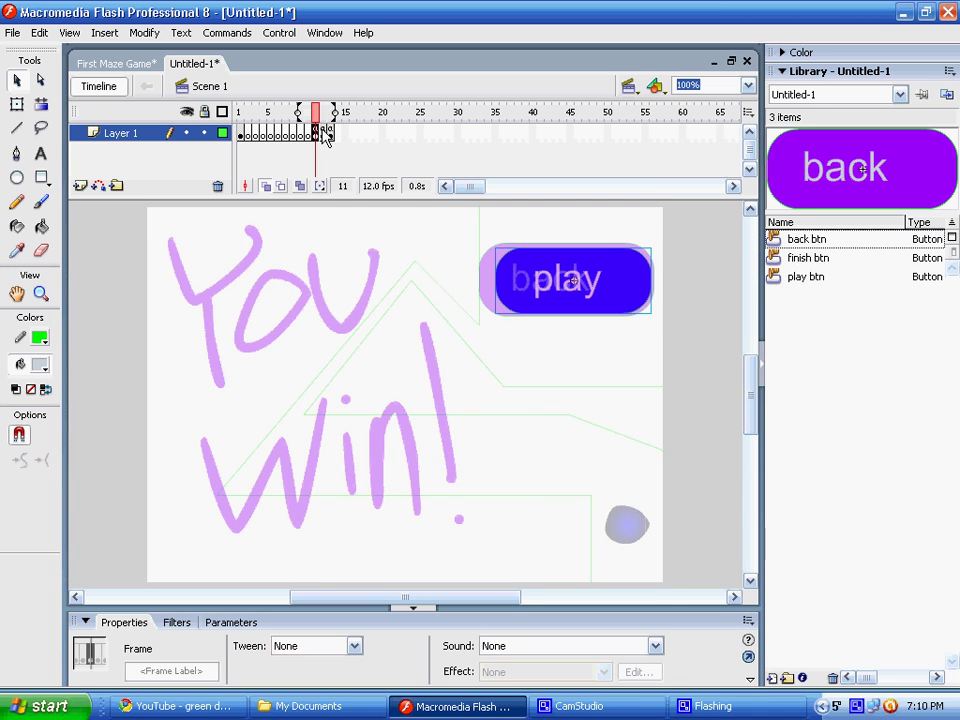
click(331, 135)
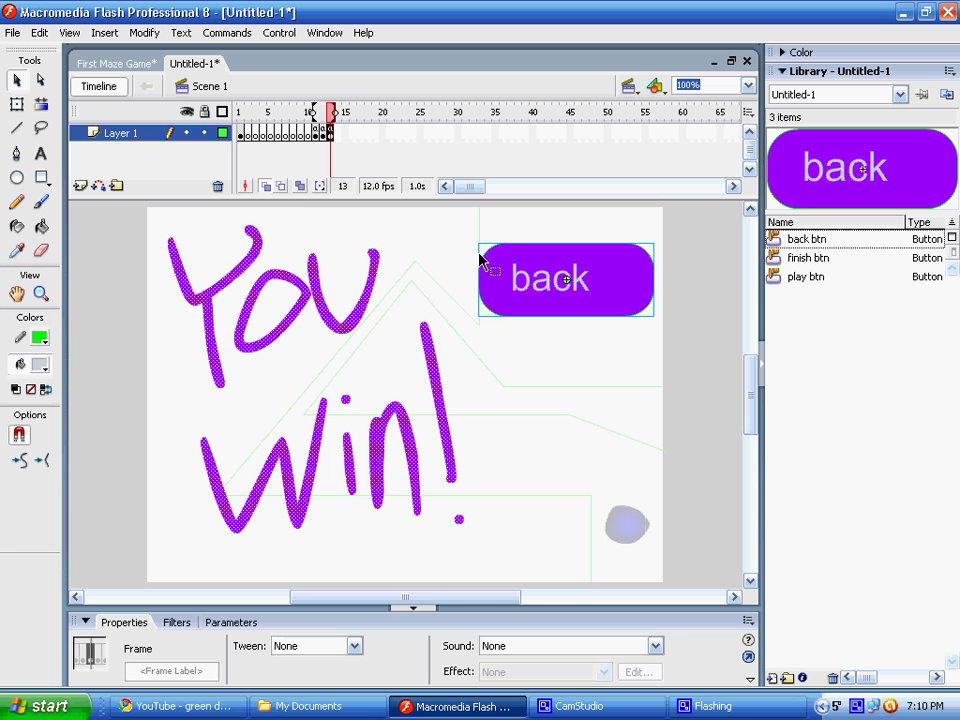
Paste the on(release) gotoAndPlay(11) handler onto the back button and close the Actions panel.
drag(454, 236, 671, 332)
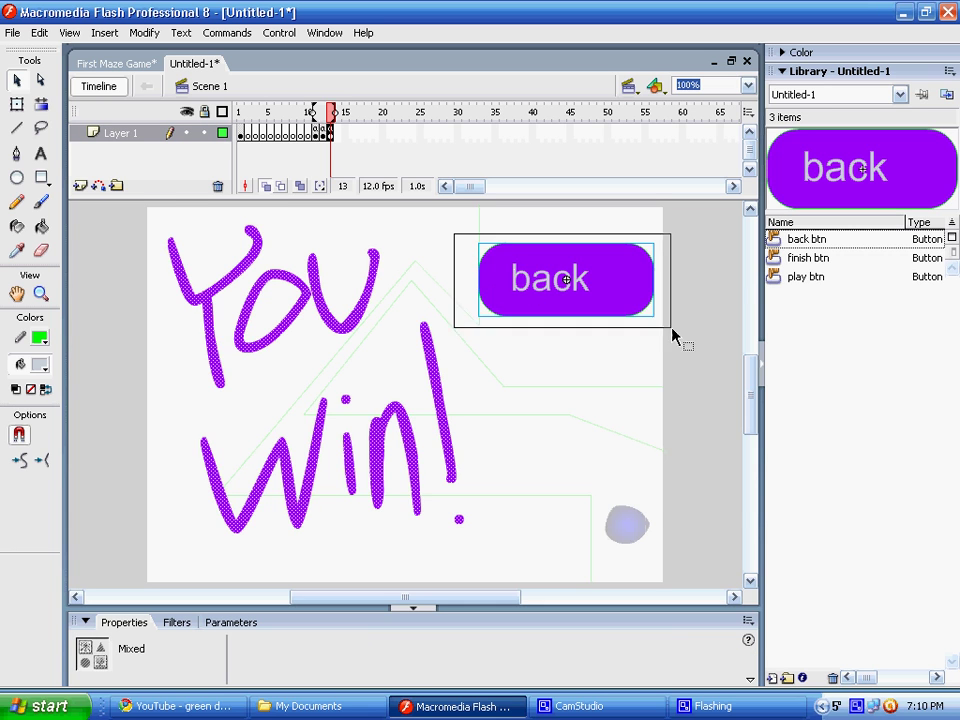
right_click(600, 292)
click(531, 413)
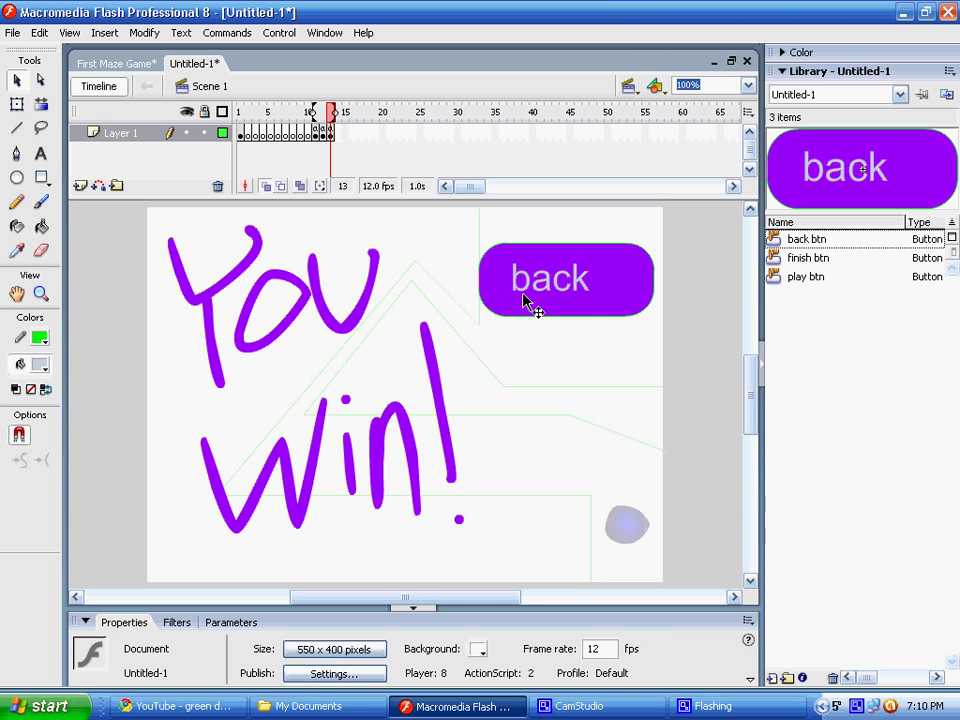
drag(487, 240, 675, 346)
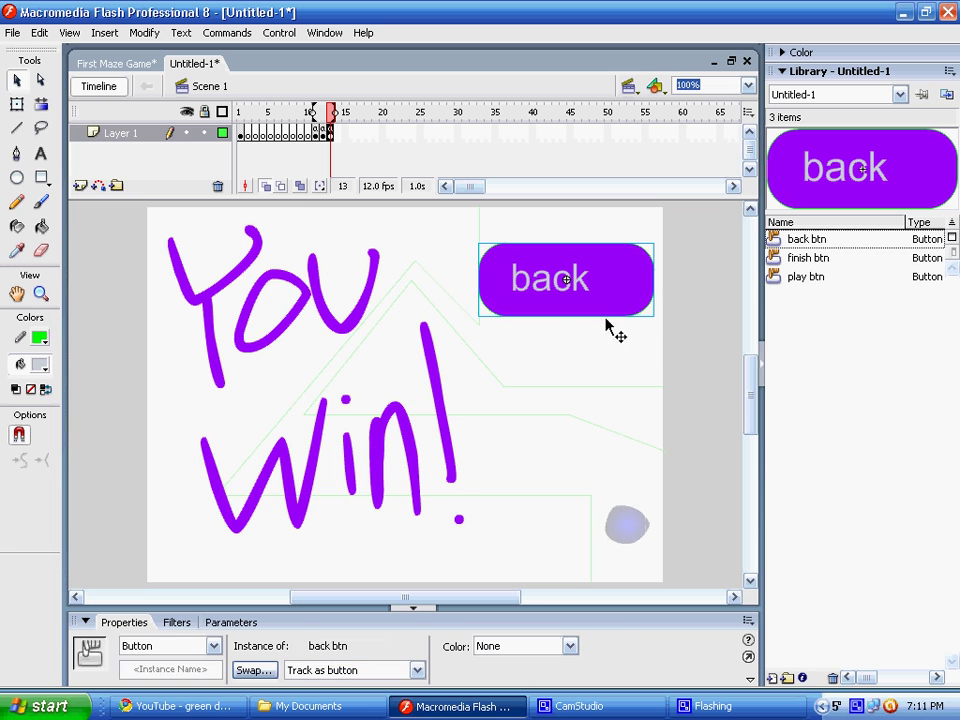
right_click(552, 295)
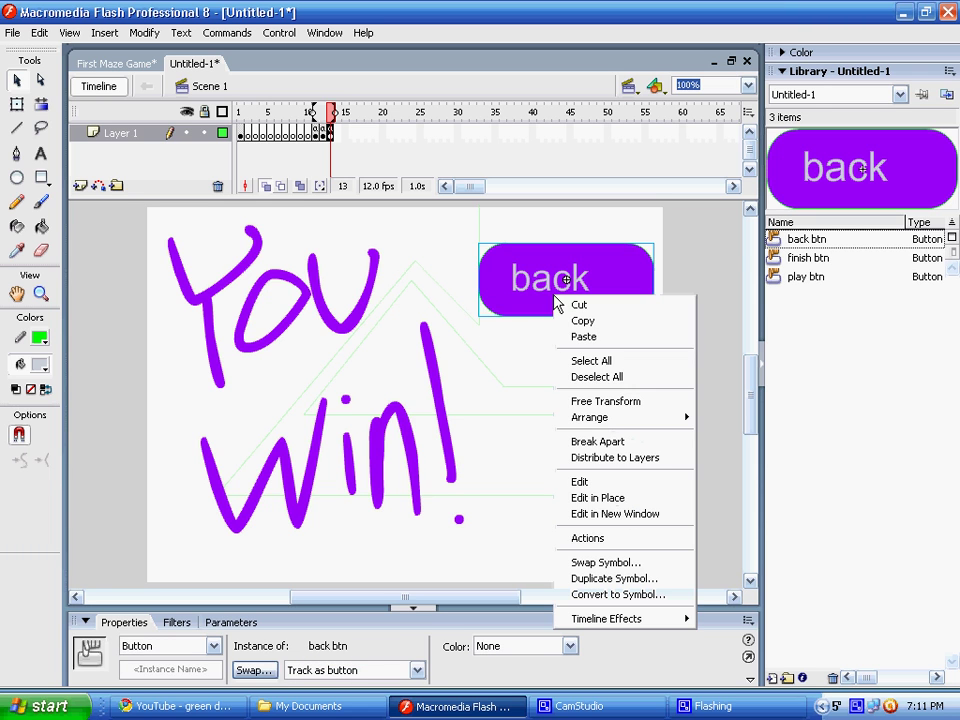
click(605, 540)
right_click(352, 298)
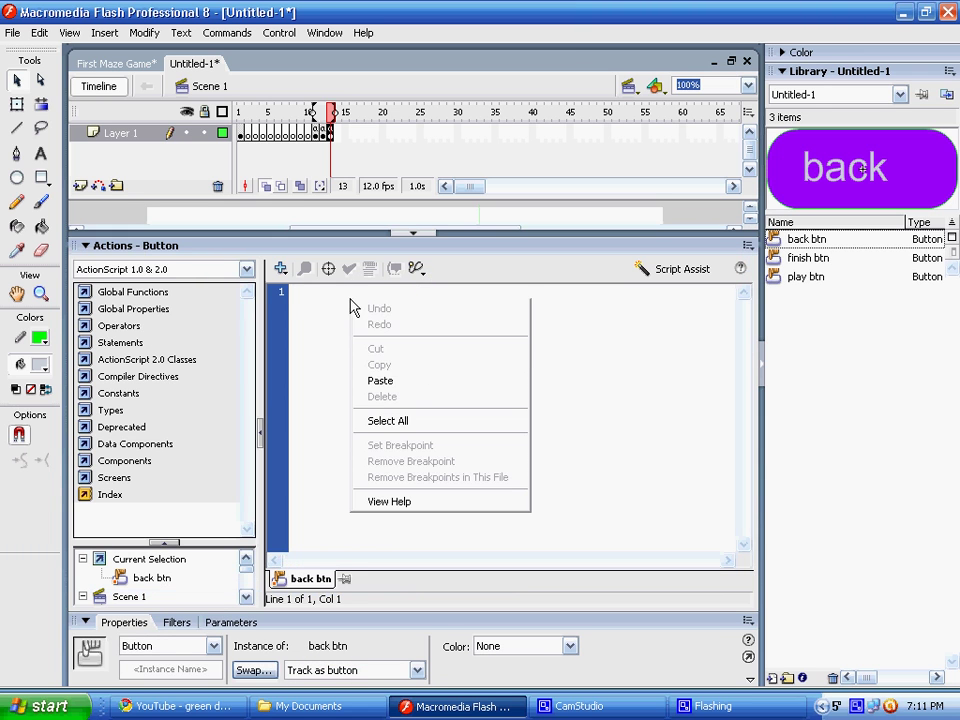
click(395, 382)
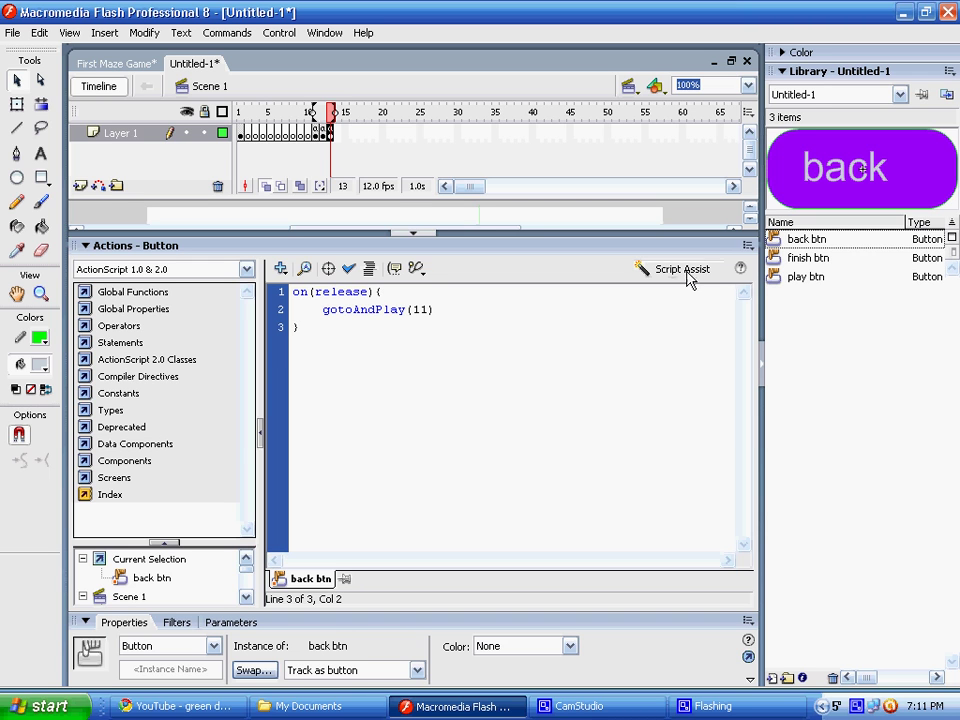
click(746, 245)
click(600, 708)
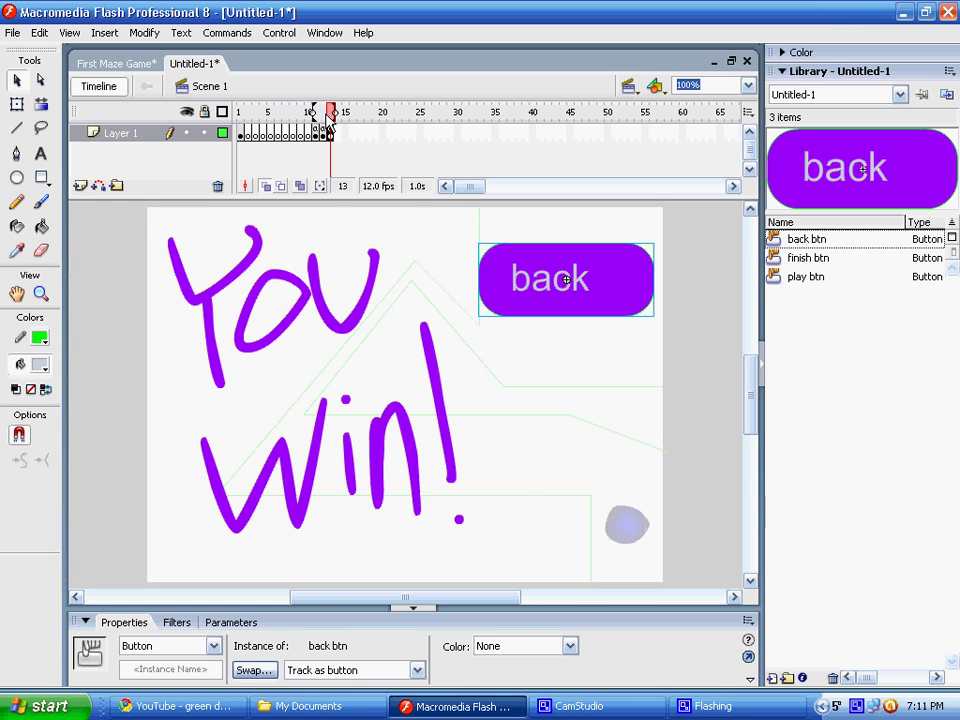
On frame 12, draw green Line-tool walls along the stage's top and right edges.
click(265, 115)
mouse_move(265, 115)
mouse_down()
mouse_move(332, 113)
mouse_move(321, 113)
mouse_up()
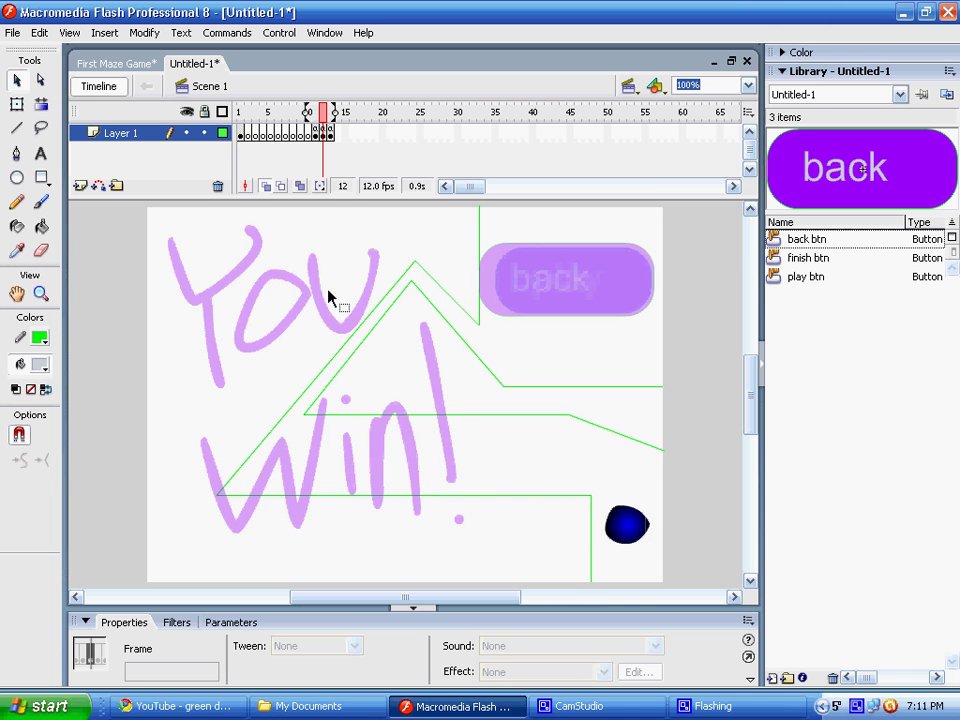
click(16, 127)
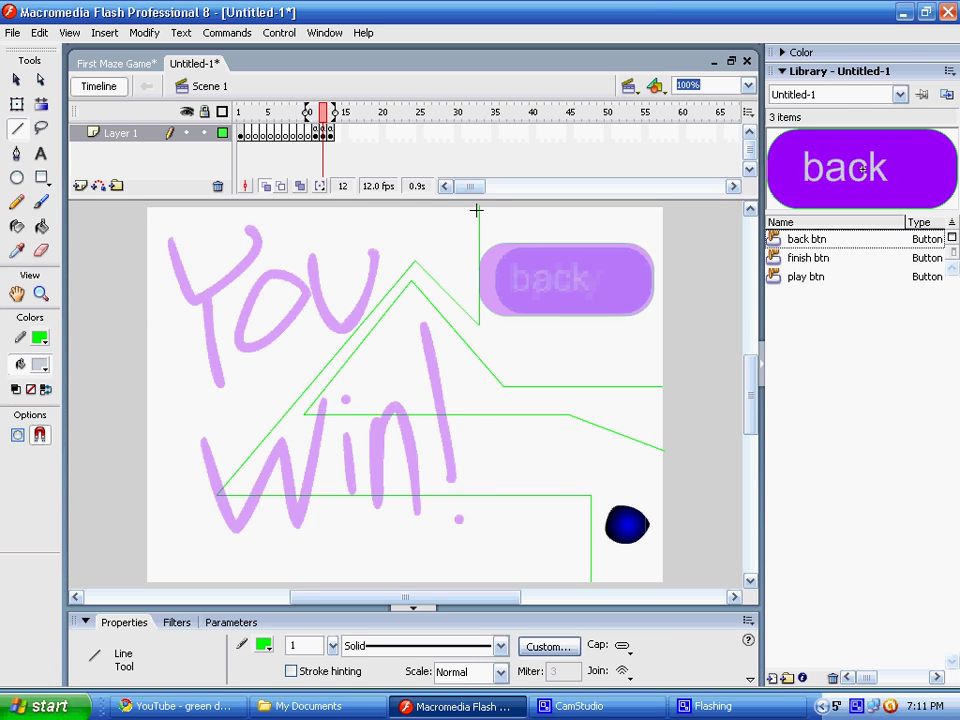
mouse_move(461, 207)
mouse_down()
mouse_move(165, 207)
mouse_move(178, 557)
mouse_move(149, 583)
mouse_move(655, 581)
mouse_up()
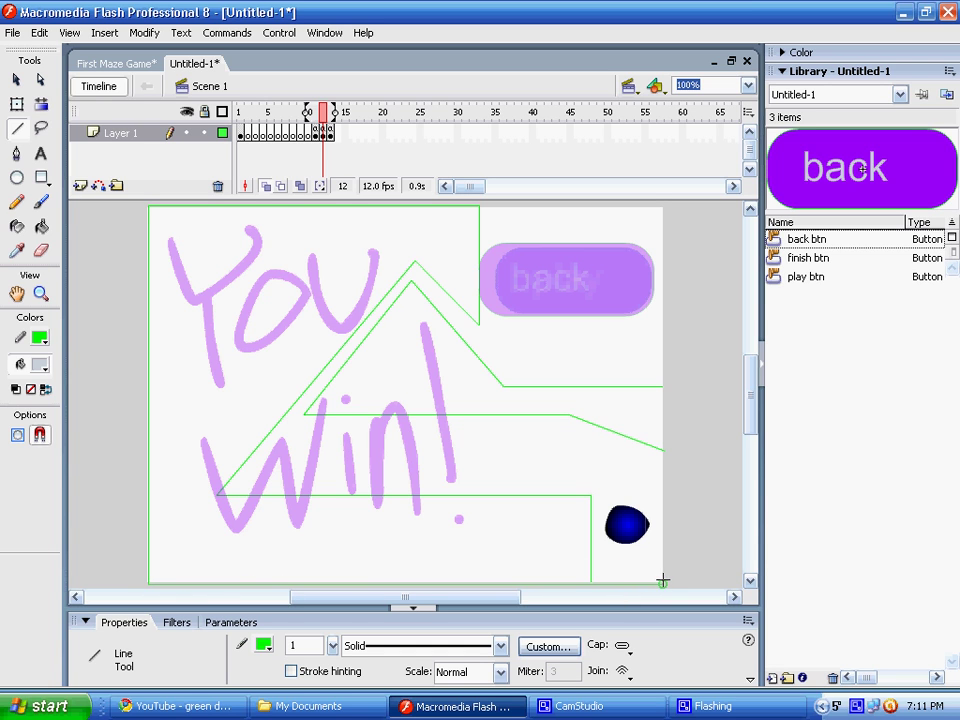
mouse_move(662, 580)
mouse_down()
mouse_move(665, 212)
mouse_move(480, 208)
mouse_up()
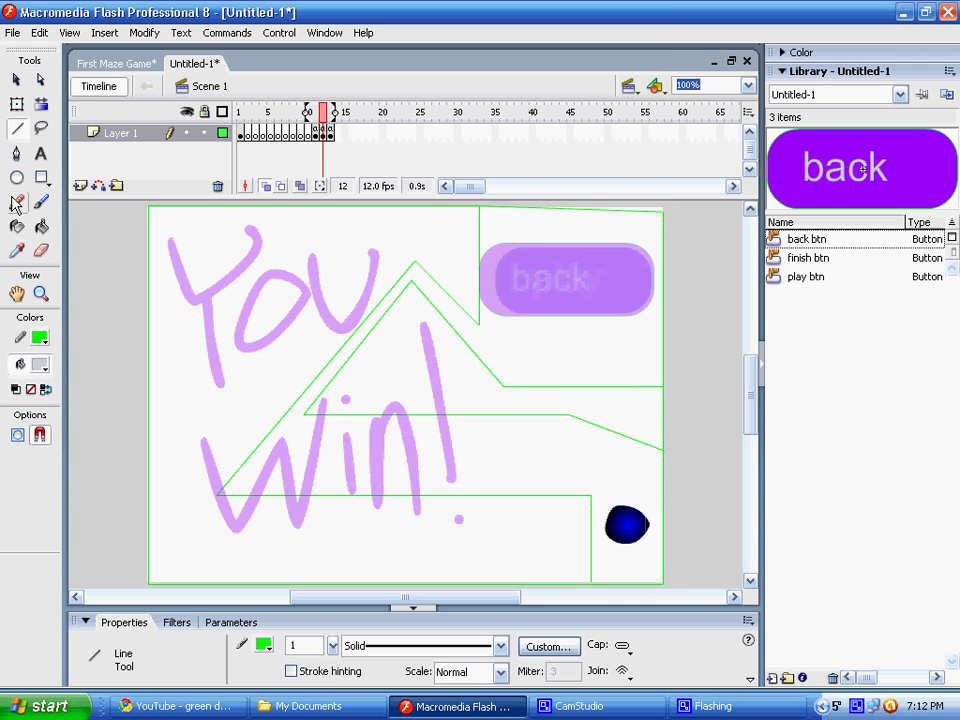
Turn off onion skin and try grey Paint Bucket fills on the maze, undoing both.
click(41, 226)
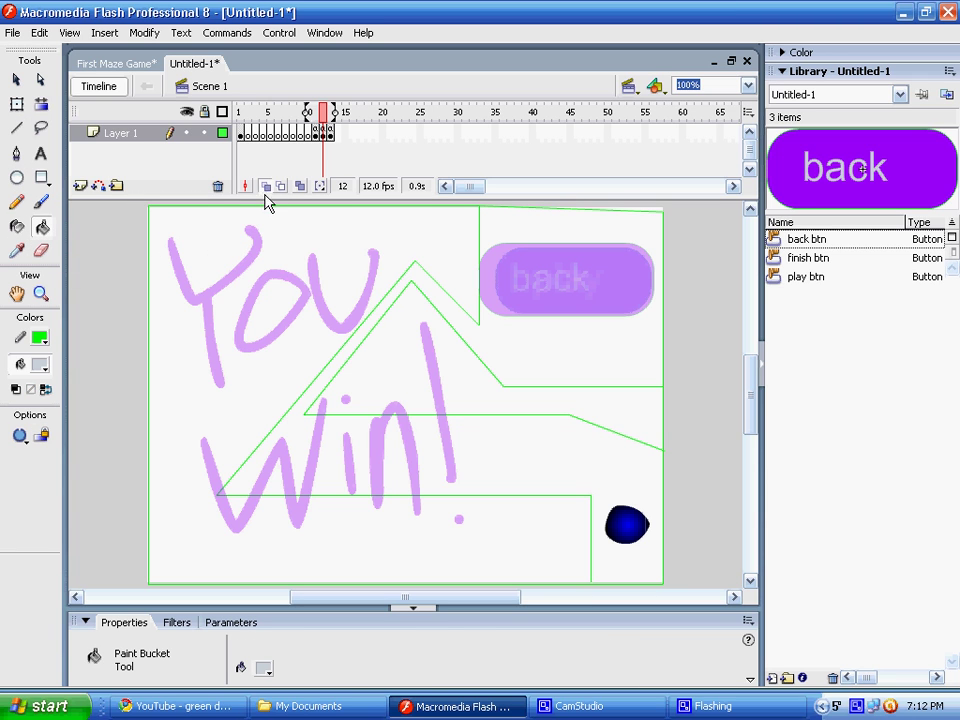
click(265, 188)
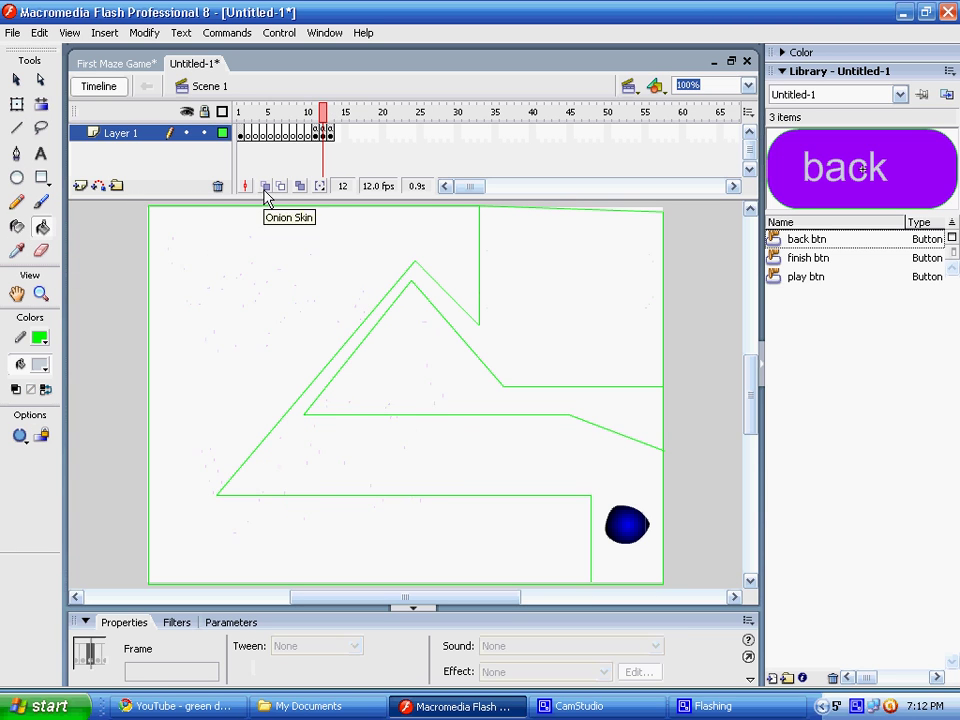
click(232, 301)
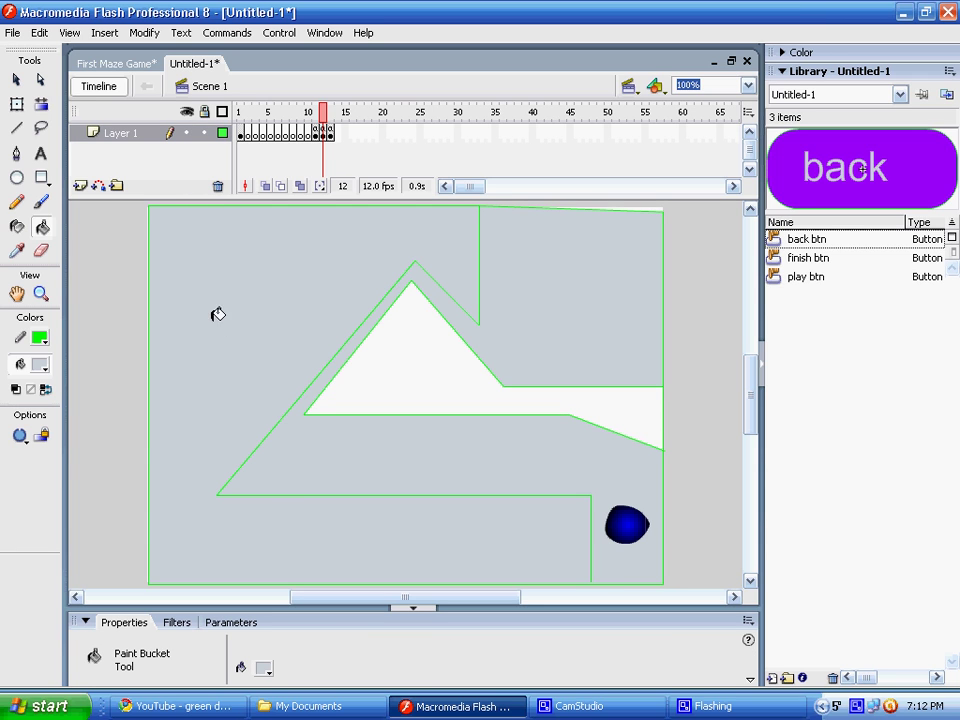
click(385, 352)
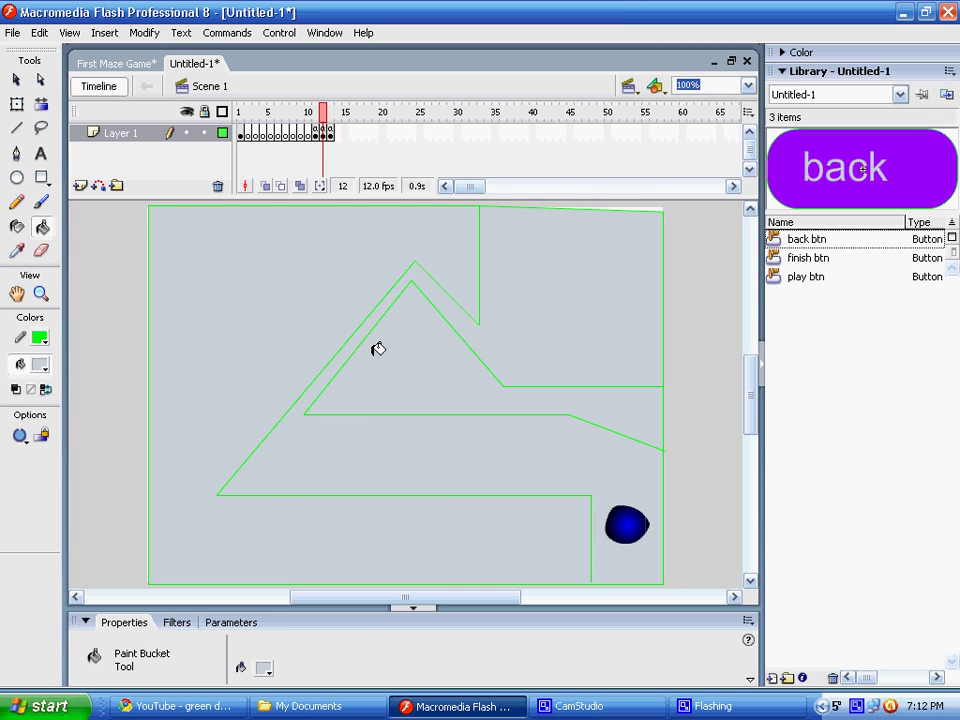
key(ctrl+z)
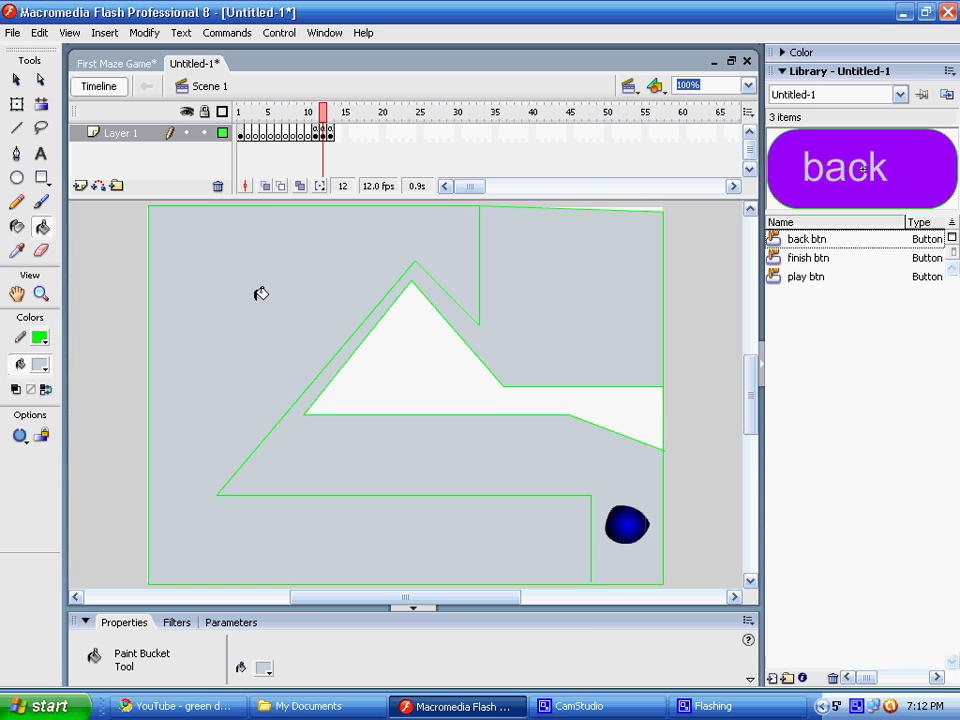
key(ctrl+z)
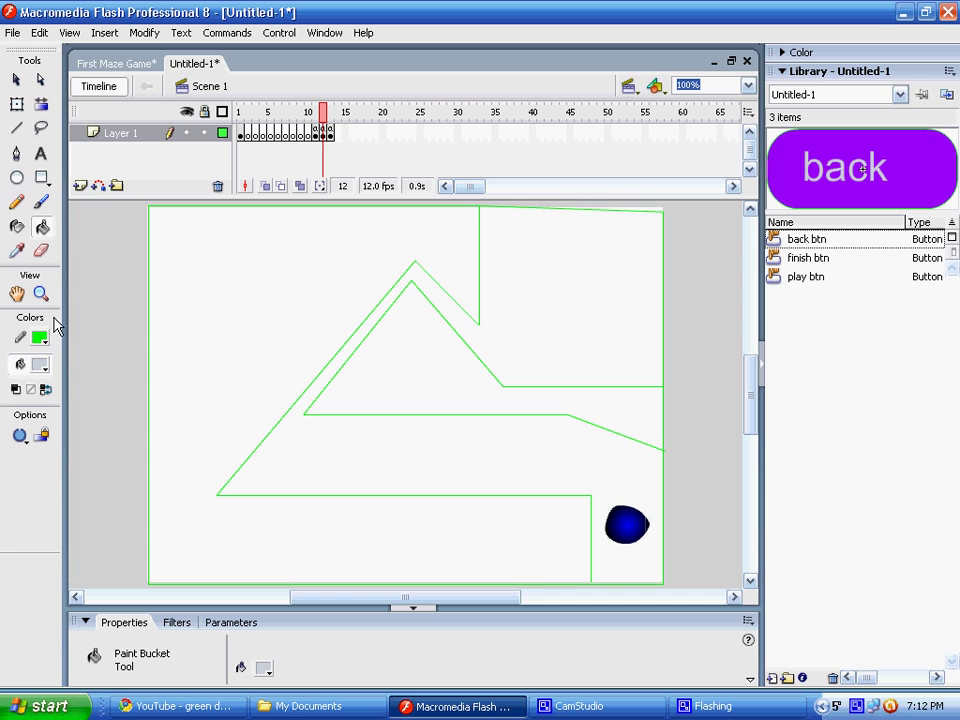
Close the bottom gap with a short line, then fill the wall regions grey, undoing a wrong fill.
click(16, 128)
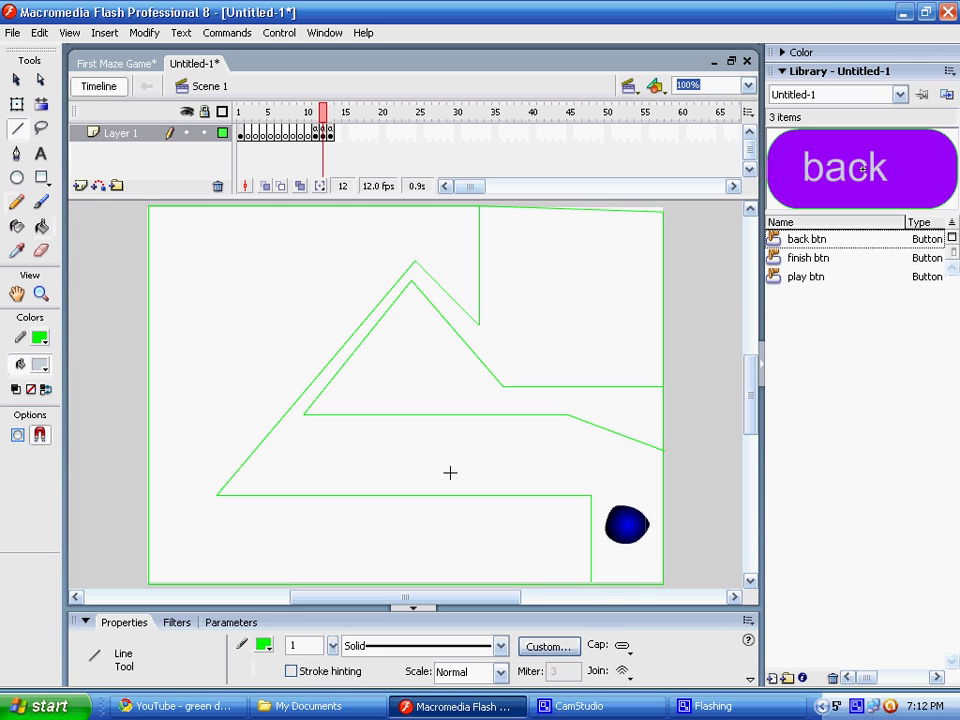
drag(590, 577, 591, 596)
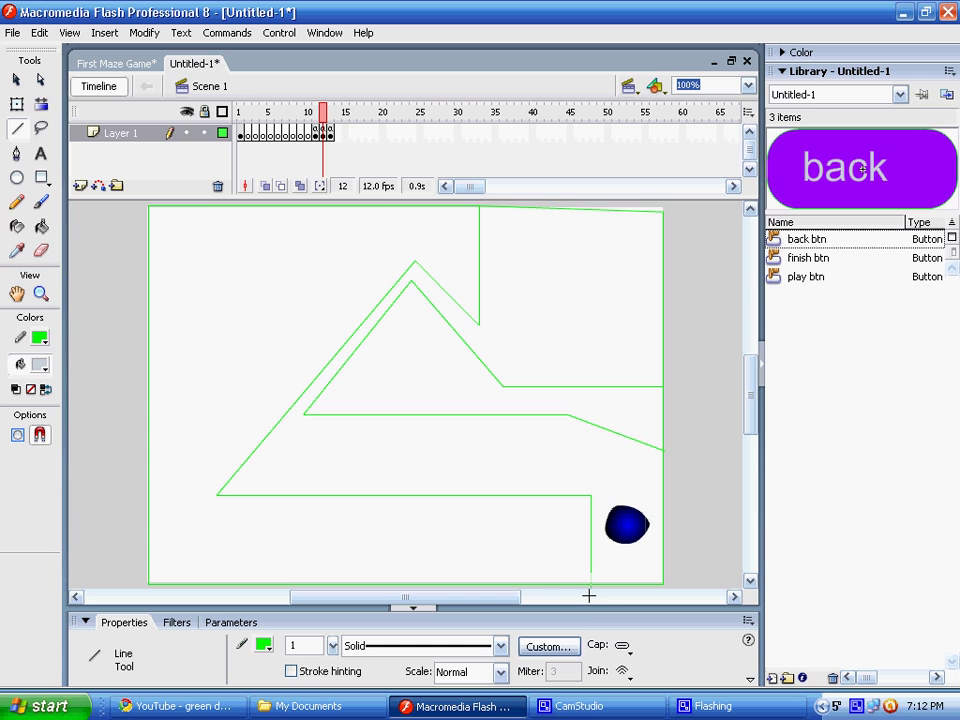
click(40, 226)
click(221, 296)
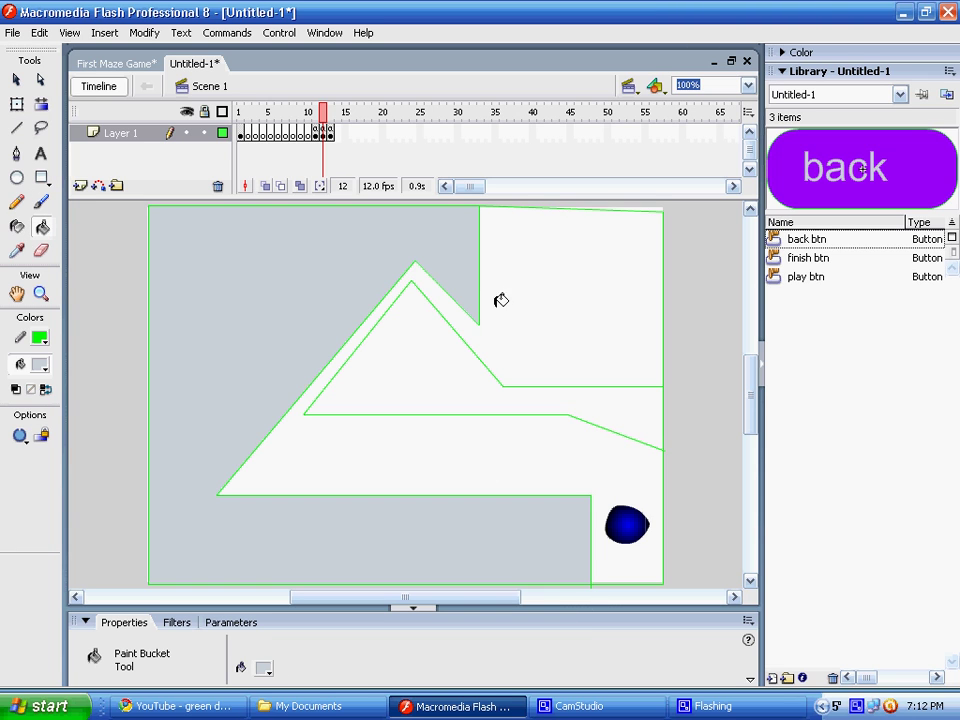
click(568, 285)
key(ctrl+z)
click(645, 418)
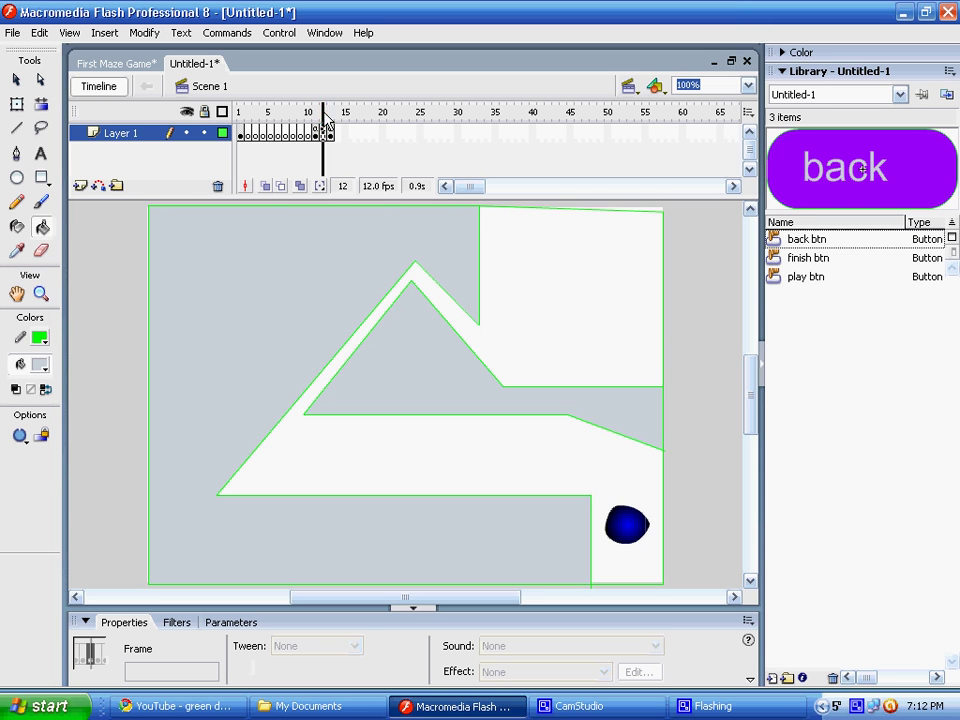
Scrub the playhead through the thirteen frames and stop on frame 11's play-button screen.
mouse_move(330, 137)
mouse_down()
mouse_move(335, 130)
mouse_move(241, 130)
mouse_move(324, 129)
mouse_move(313, 126)
mouse_up()
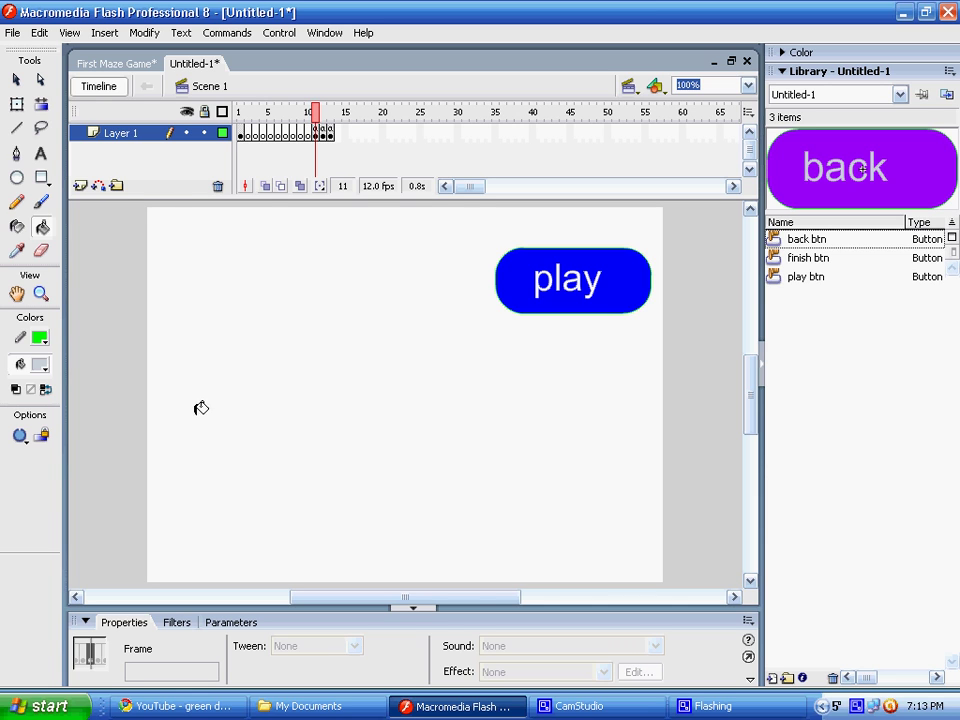
right_click(856, 706)
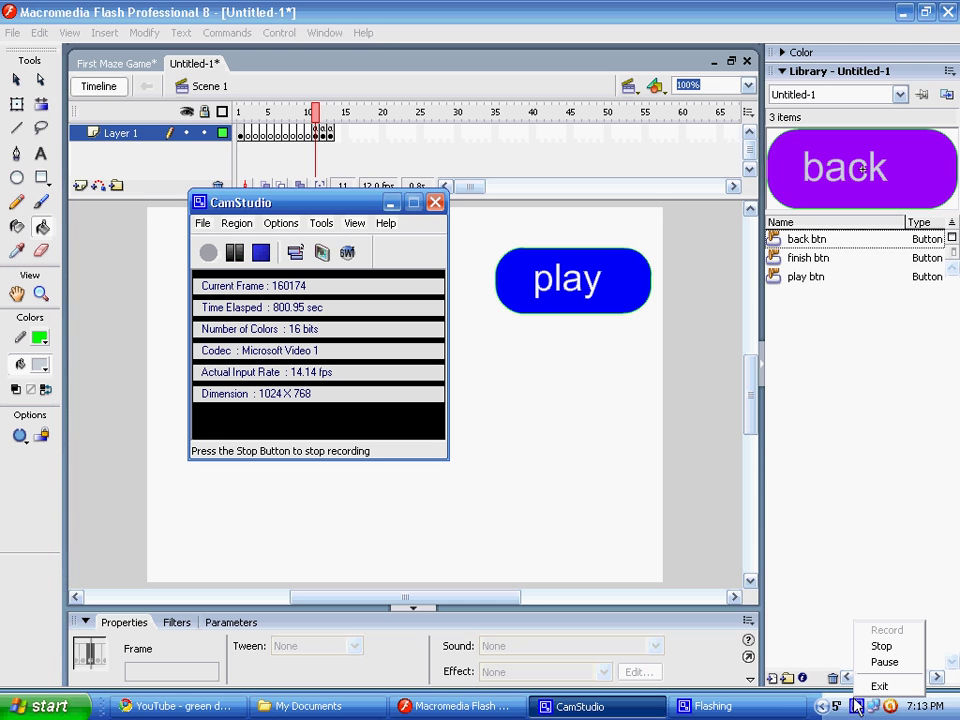